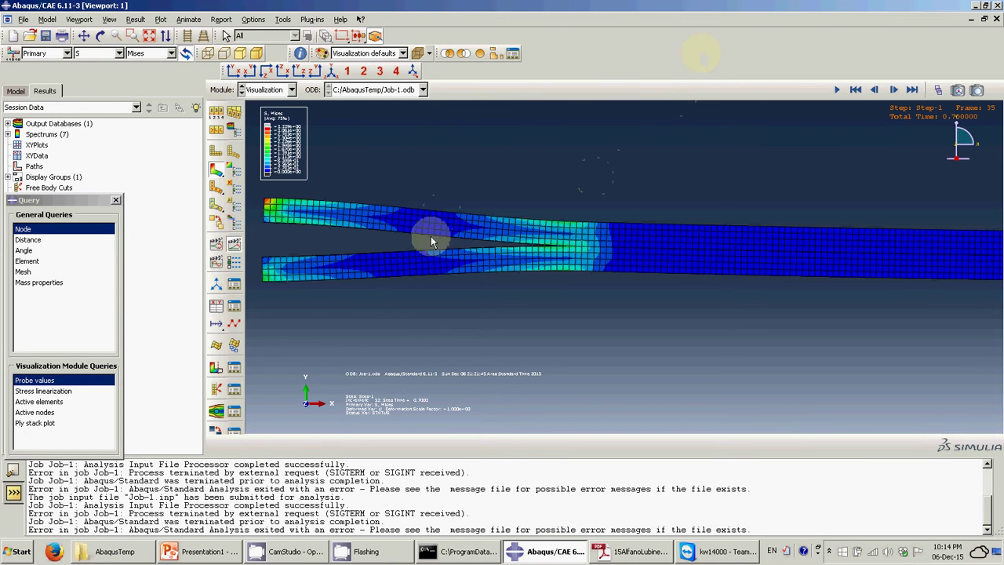
# - Confirm the Abaqus/CAE work directory is C:\AbaqusTemp, then bring up the AbaqusTemp folder window
pyautogui.click(23, 18)
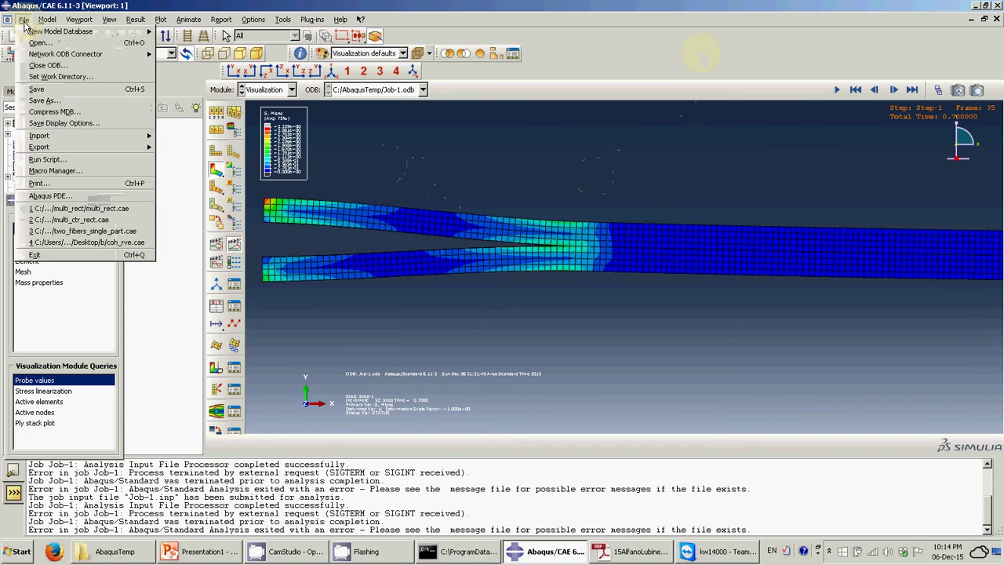
pyautogui.click(49, 76)
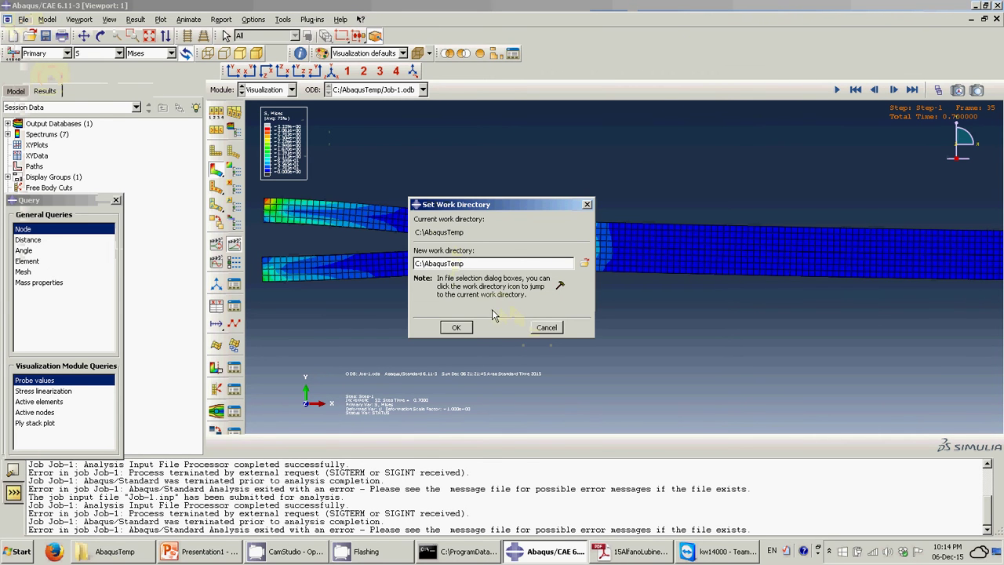
pyautogui.click(541, 329)
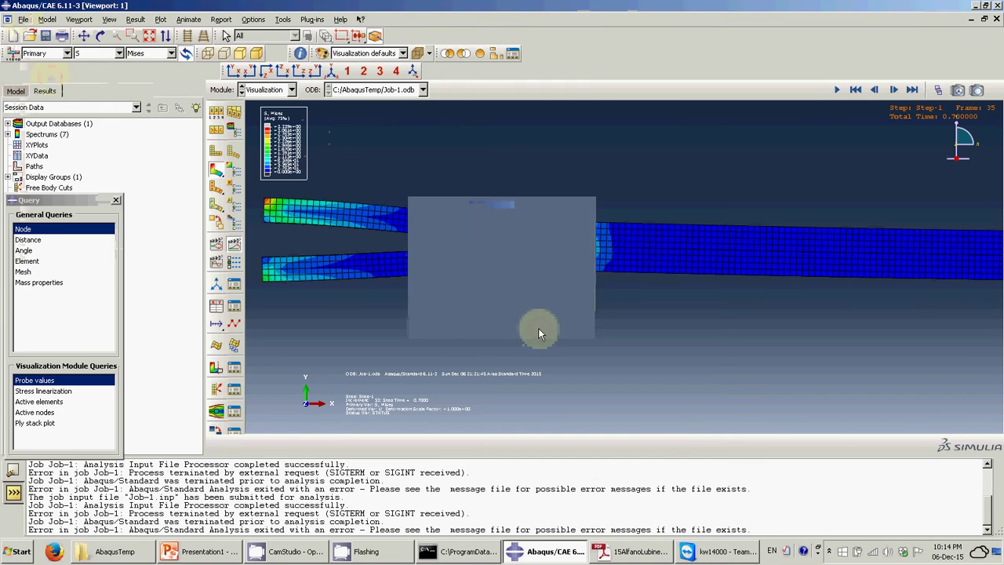
pyautogui.click(115, 552)
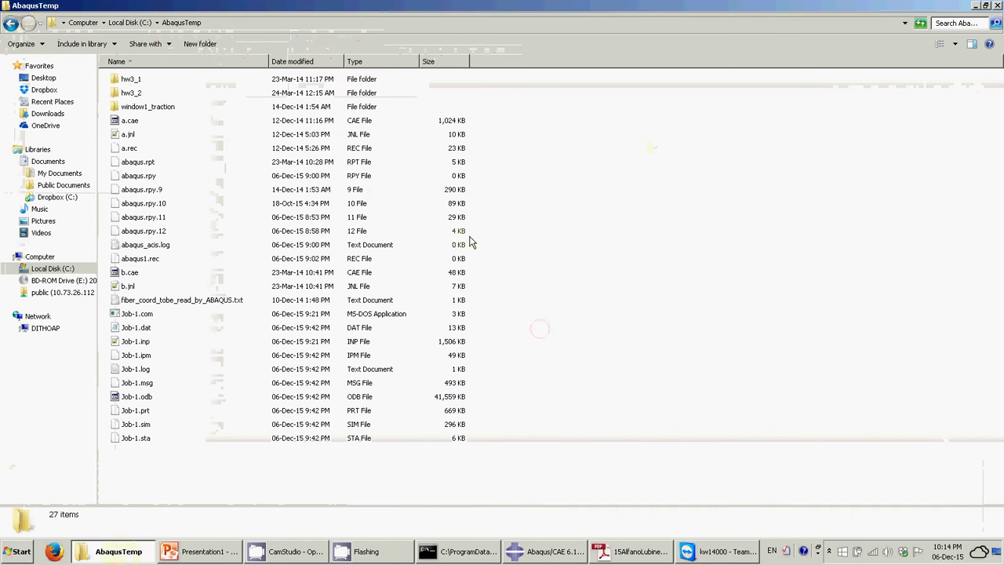
# - Glance at the empty remote ppr folder, then open Job-1.inp from AbaqusTemp in Notepad++
pyautogui.click(133, 344)
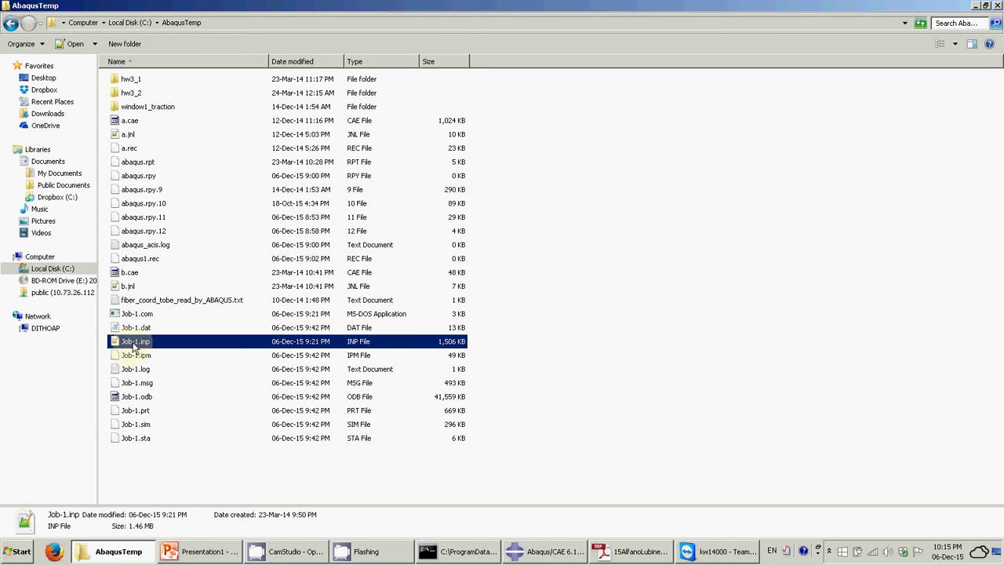
pyautogui.click(725, 557)
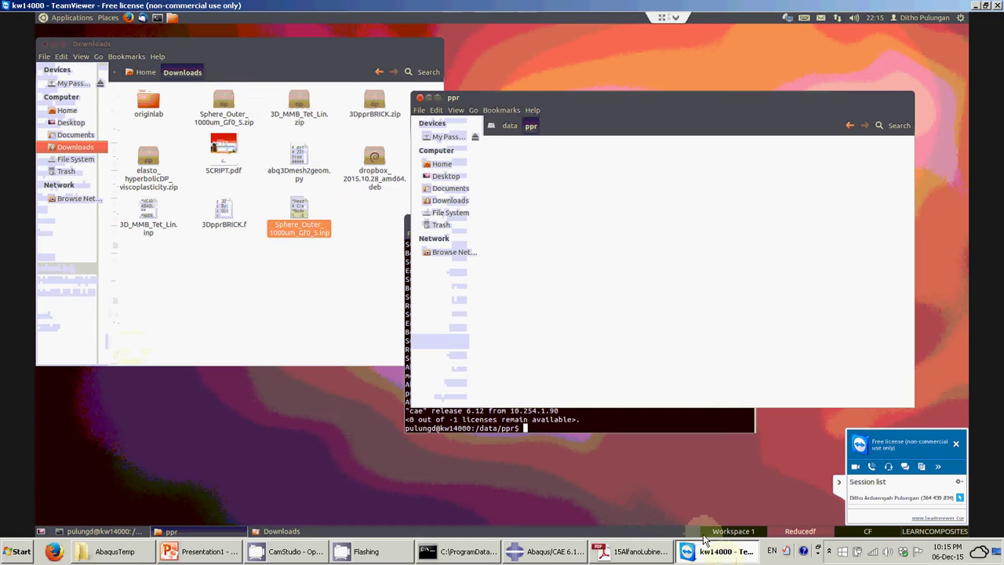
pyautogui.click(663, 312)
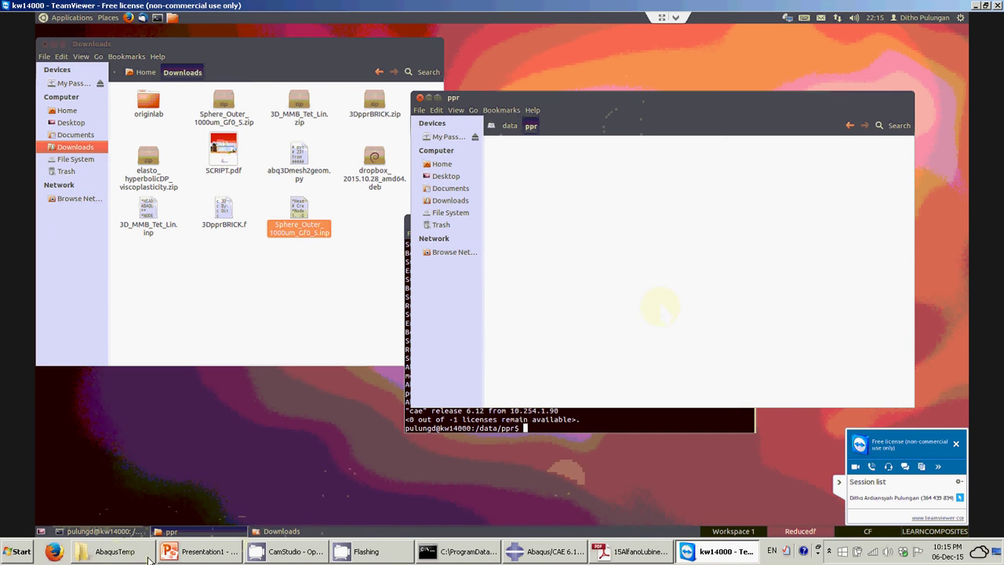
pyautogui.click(145, 549)
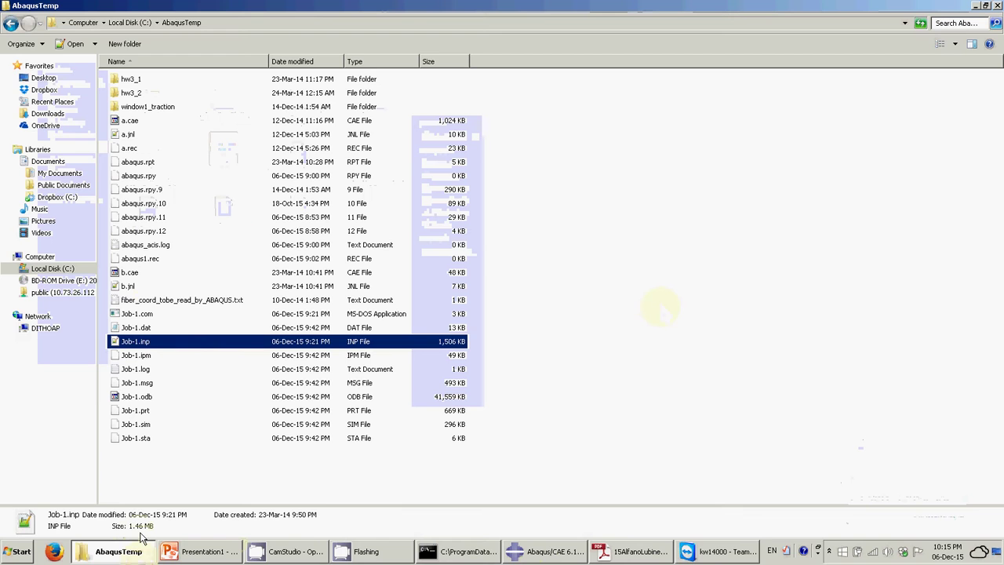
pyautogui.doubleClick(141, 346)
# - Copy the whole text of Job-1.inp and switch to the remote Ubuntu TeamViewer session
pyautogui.click(171, 166)
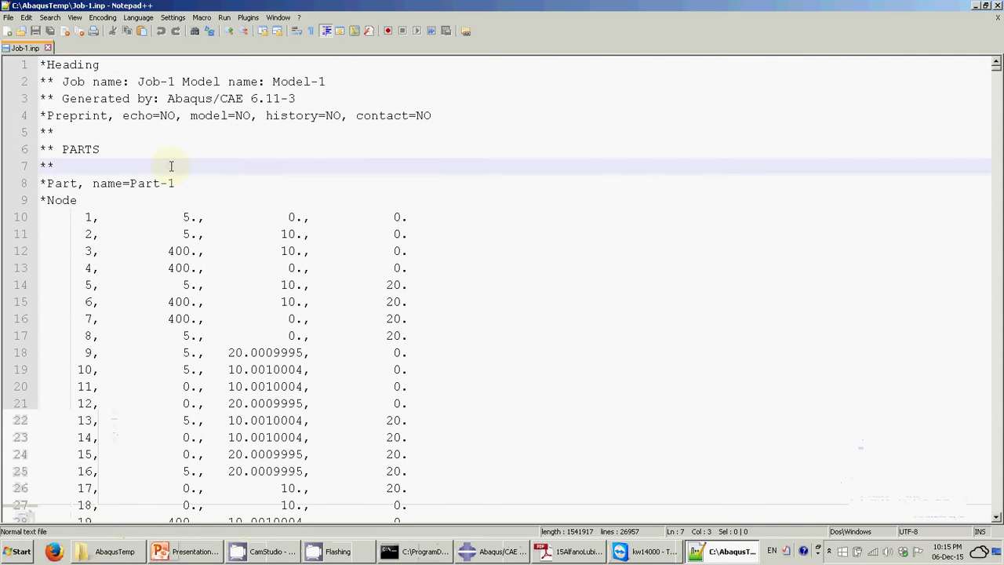
pyautogui.hotkey('ctrl', 'a')
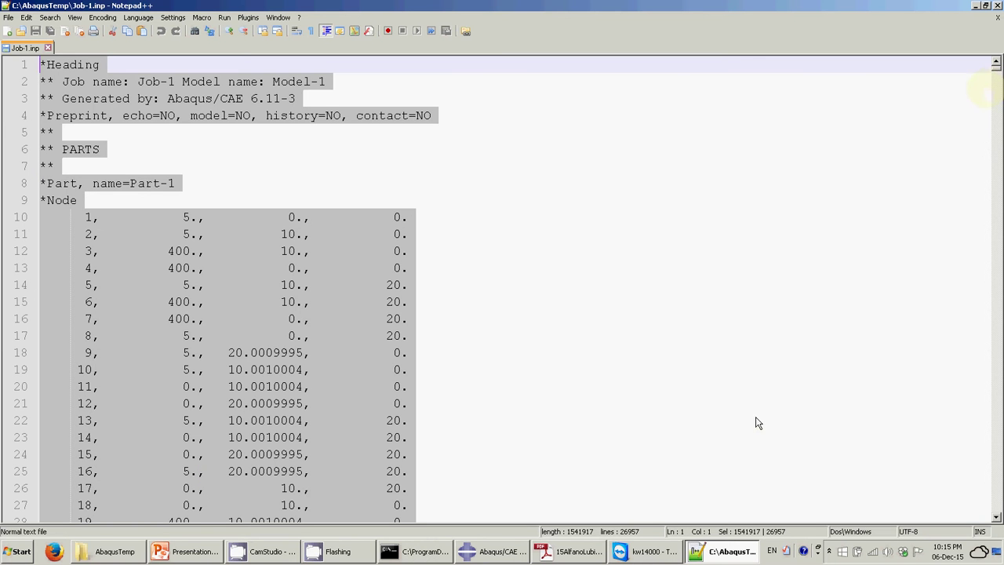
pyautogui.click(640, 553)
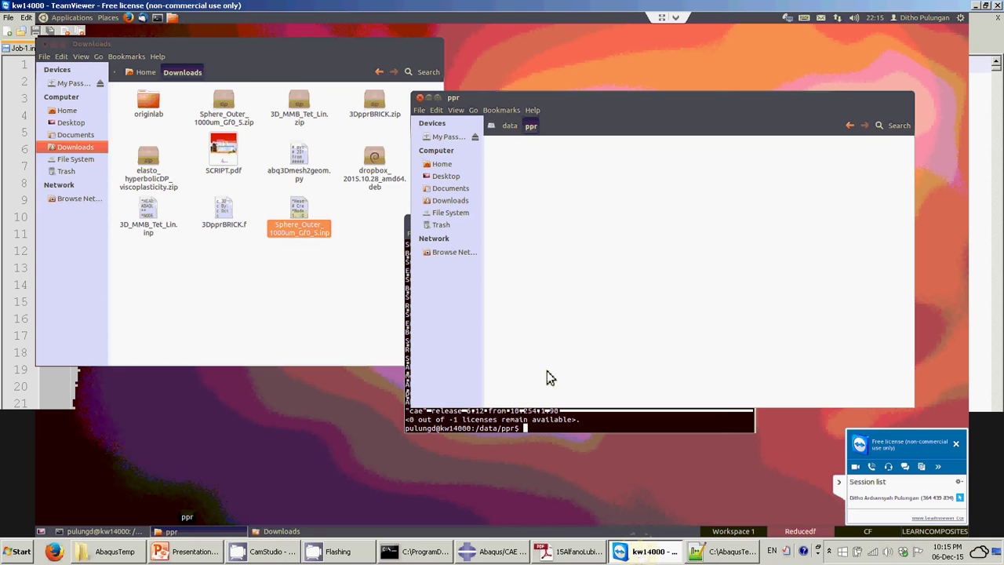
# - Create a new folder in ppr, keeping the default name Untitled Folder
pyautogui.rightClick(539, 173)
pyautogui.click(569, 202)
pyautogui.rightClick(556, 179)
pyautogui.click(588, 192)
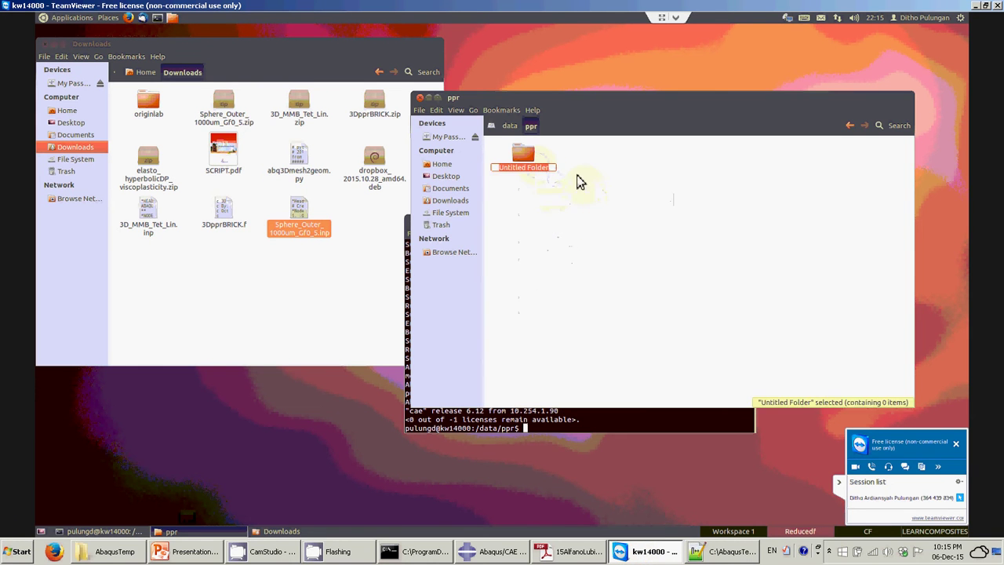
pyautogui.click(584, 173)
# - Create an empty Job-1.inp in ppr, paste the copied Abaqus input into it in gedit, and save
pyautogui.rightClick(585, 173)
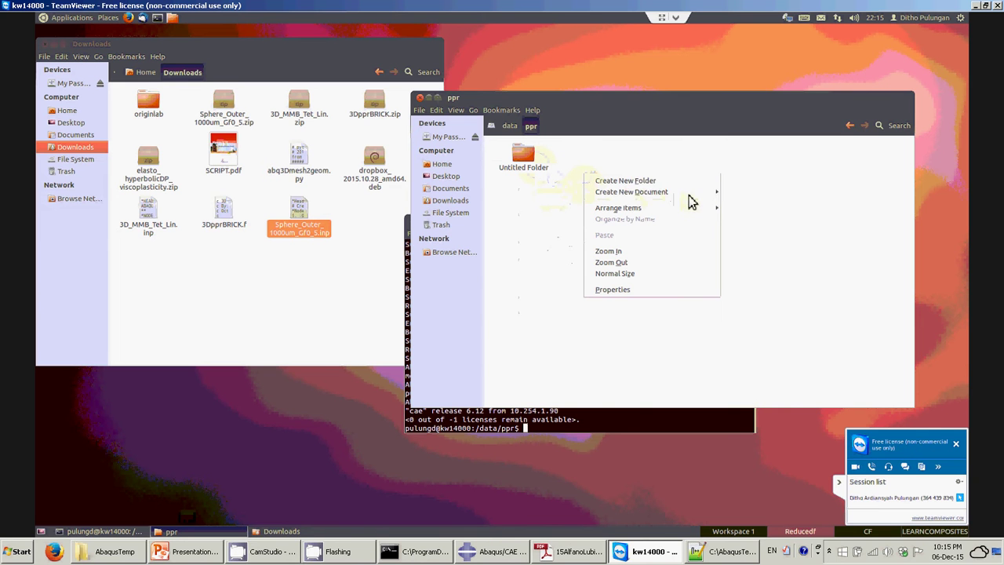
pyautogui.moveTo(693, 198)
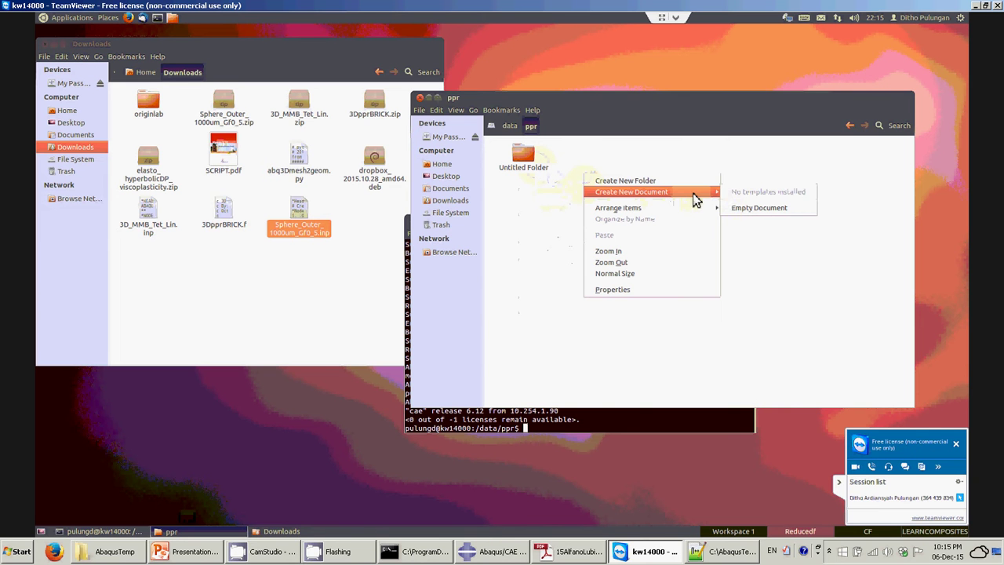
pyautogui.click(749, 210)
pyautogui.write('Job-1')
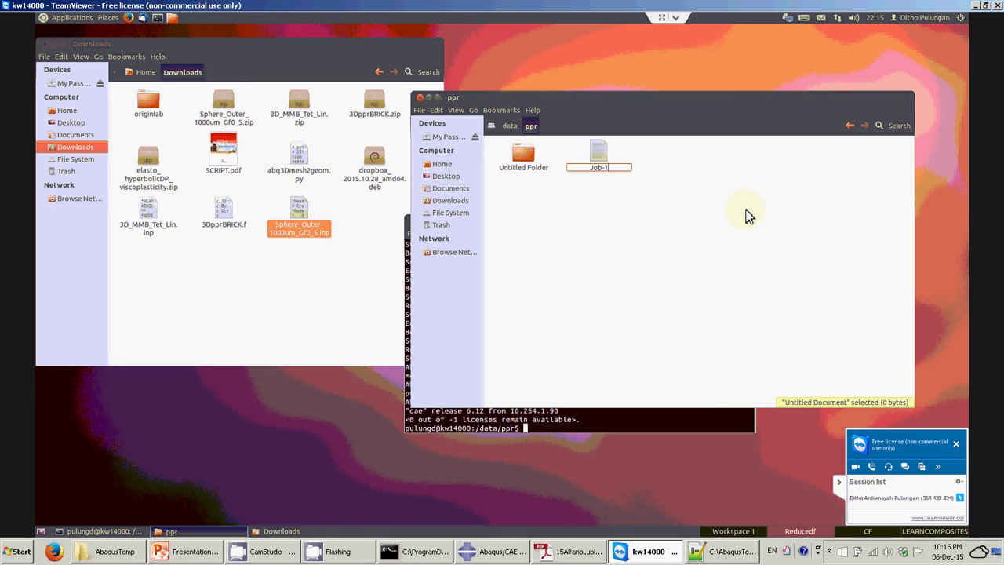
pyautogui.write('.inp')
pyautogui.click(748, 214)
pyautogui.doubleClick(601, 149)
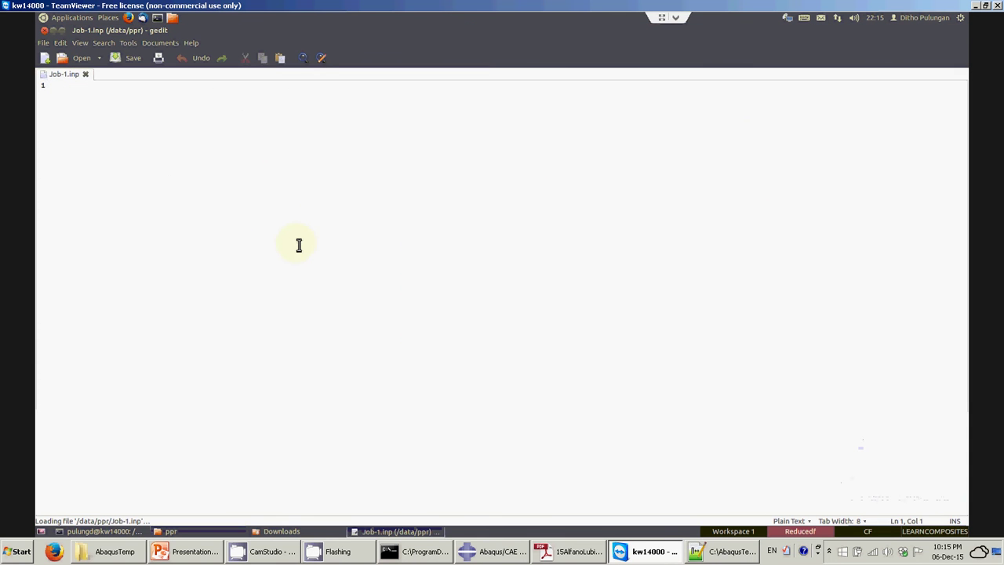
pyautogui.hotkey('ctrl', 'v')
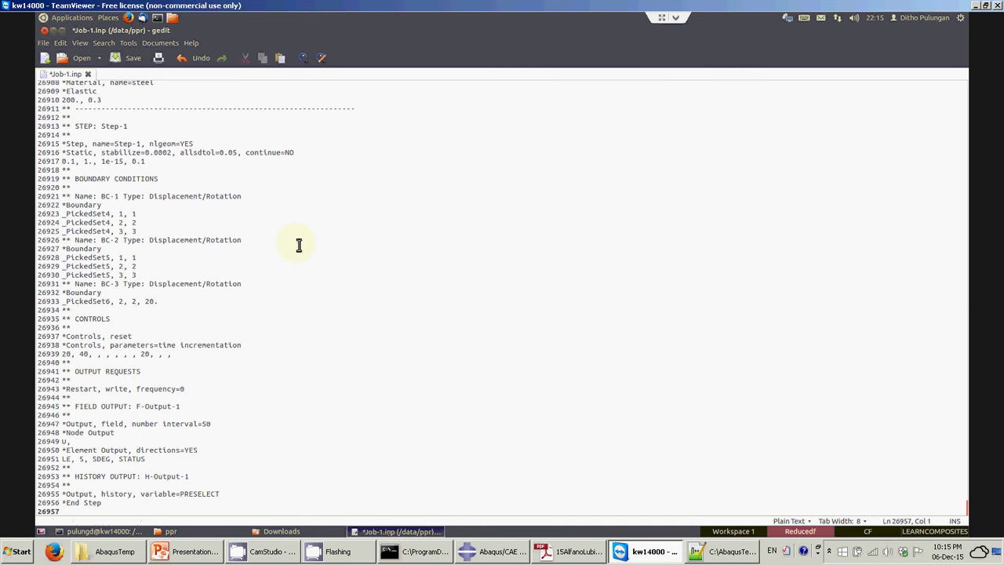
pyautogui.hotkey('ctrl', 's')
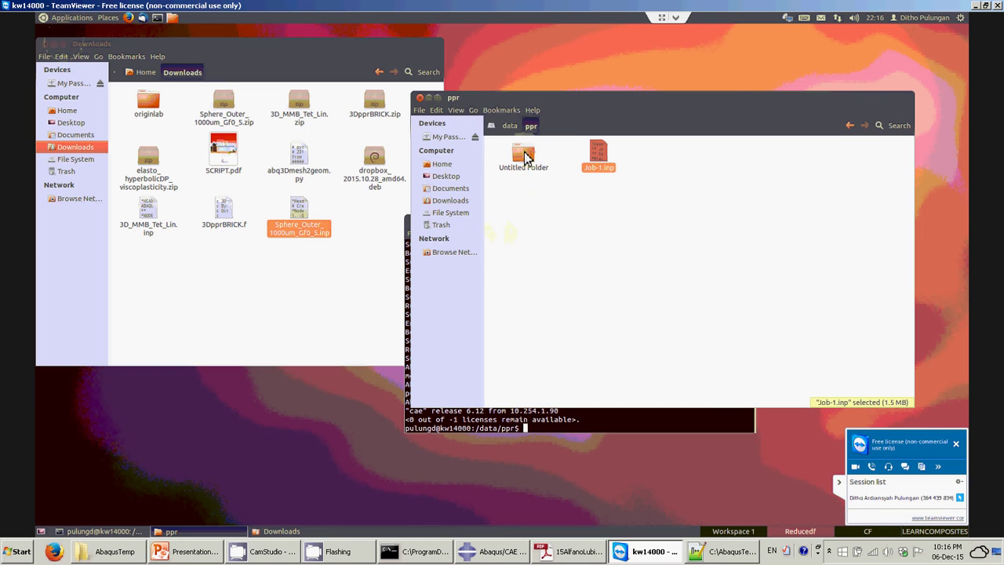
# - Move the stray Untitled Folder to the trash and launch Firefox
pyautogui.rightClick(527, 157)
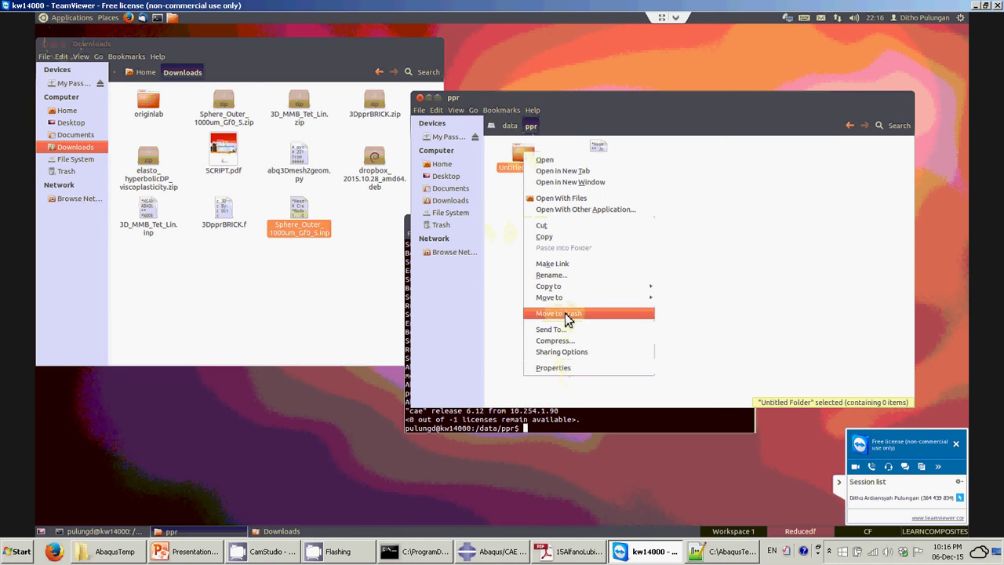
pyautogui.click(567, 315)
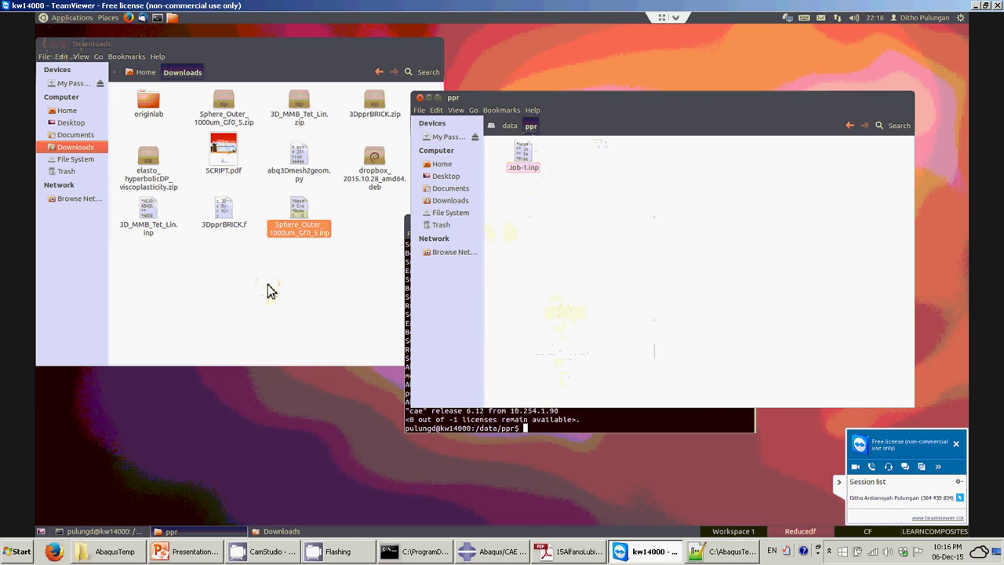
pyautogui.click(129, 17)
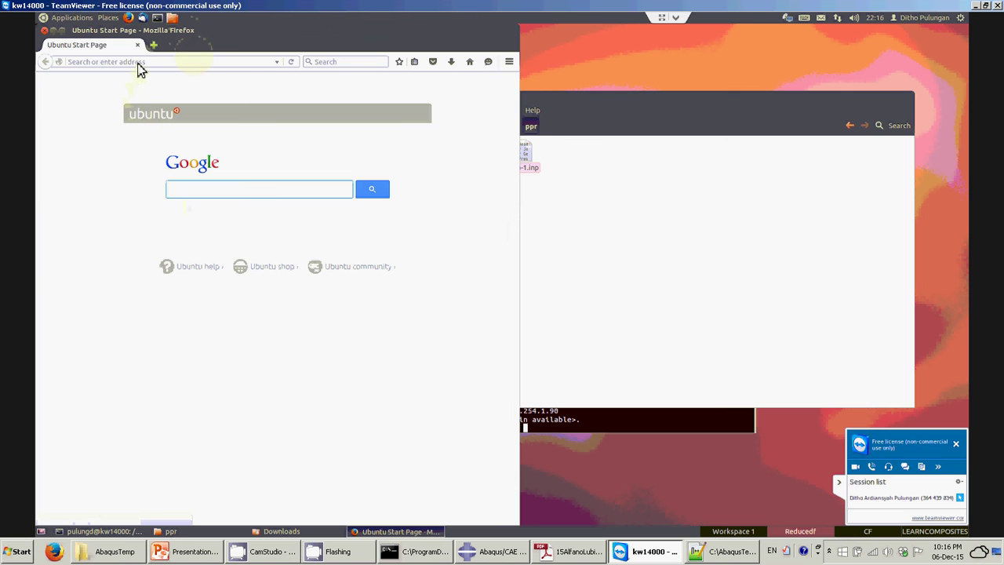
# - Search Google for 'paulino ppr' and open the PPR UEL and Tutorial result
pyautogui.click(189, 62)
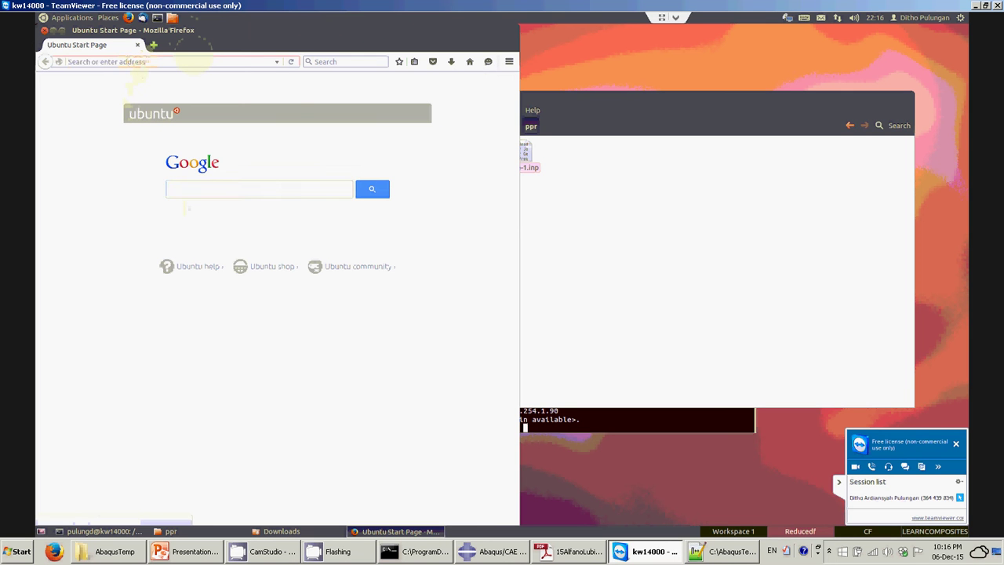
pyautogui.write('paulin')
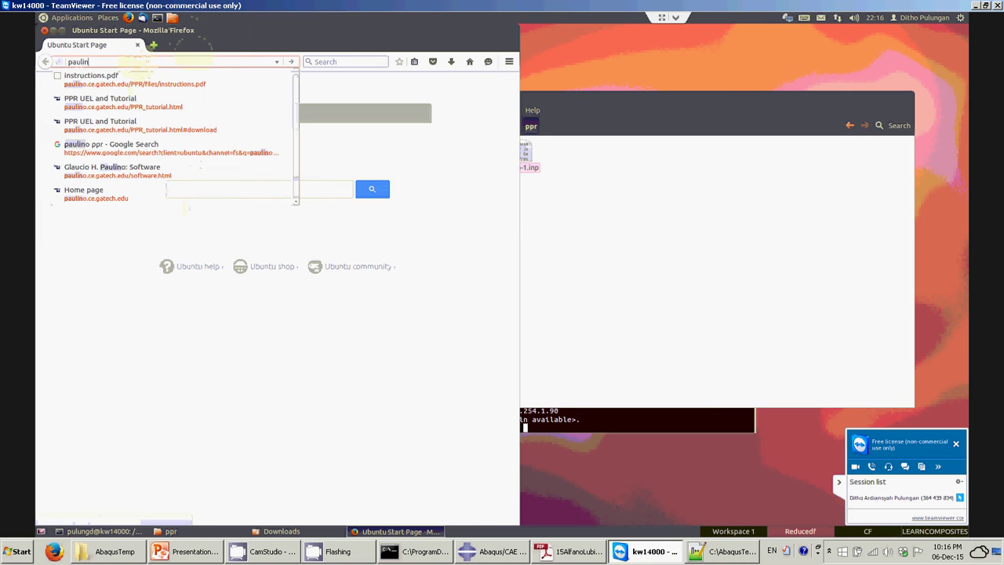
pyautogui.write('o ppr')
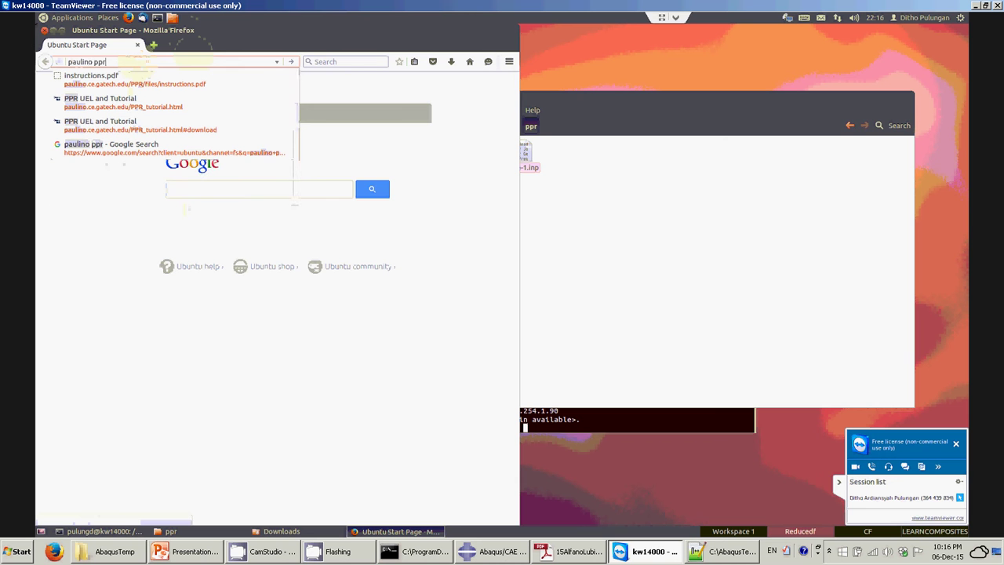
pyautogui.press('Return')
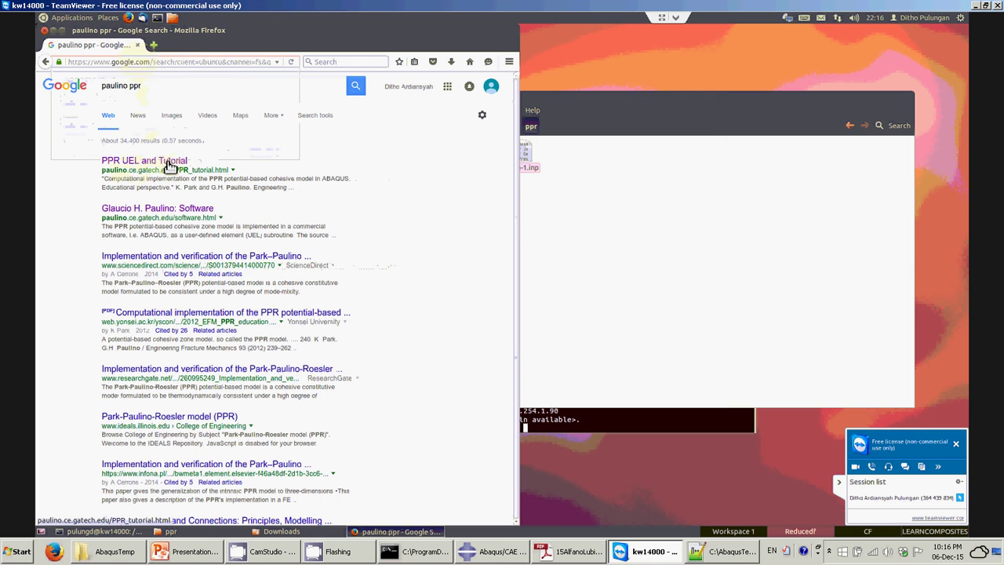
pyautogui.click(168, 162)
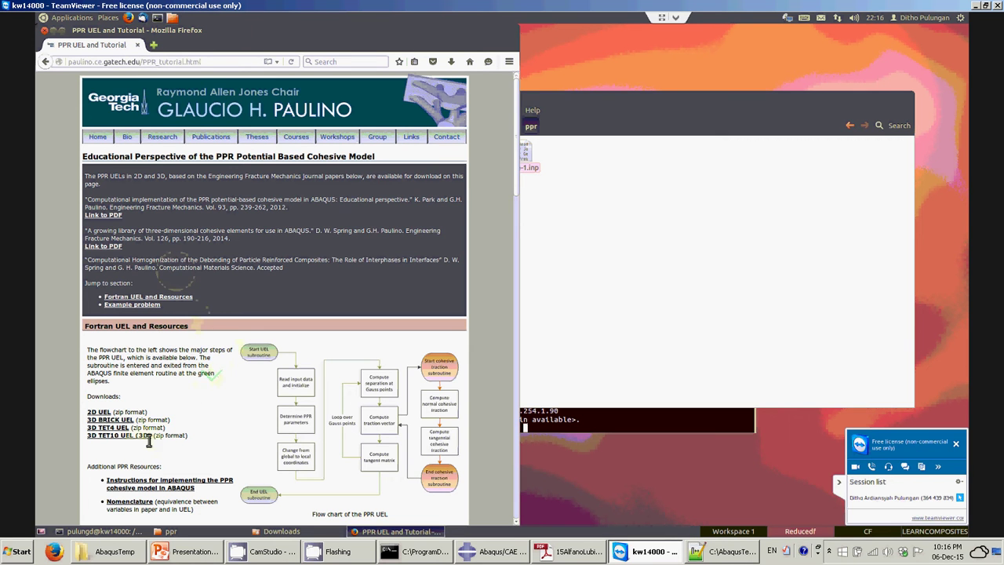
# - Download and save the 3D BRICK UEL archive, 3DpprBRICK.zip
pyautogui.scroll(-1, 137, 432)
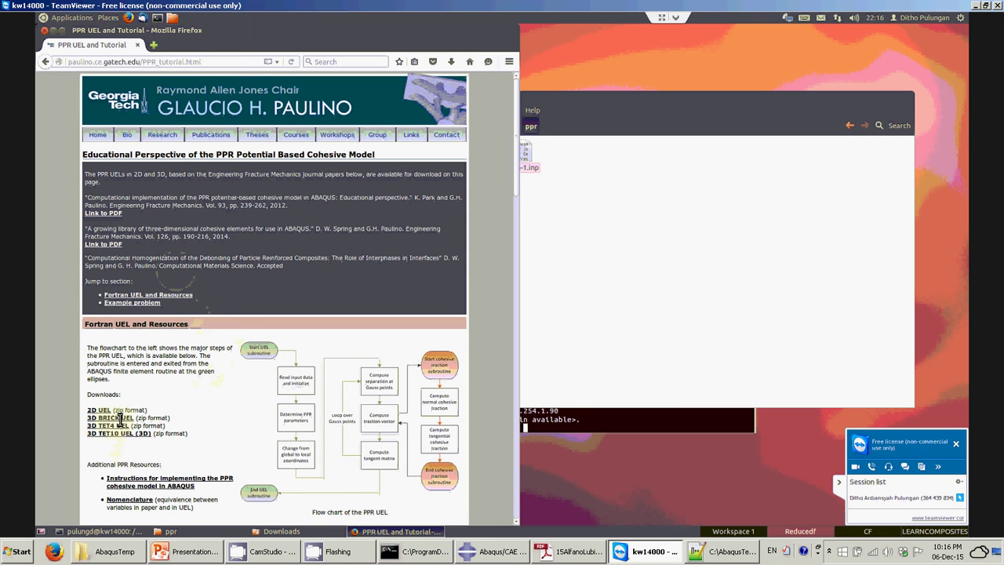
pyautogui.scroll(-3, 119, 418)
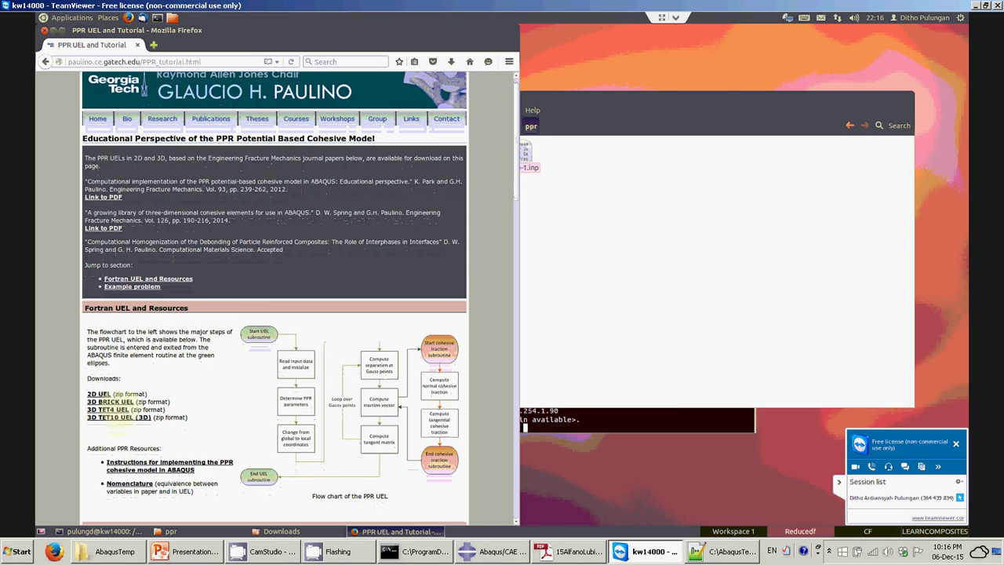
pyautogui.scroll(-2, 118, 416)
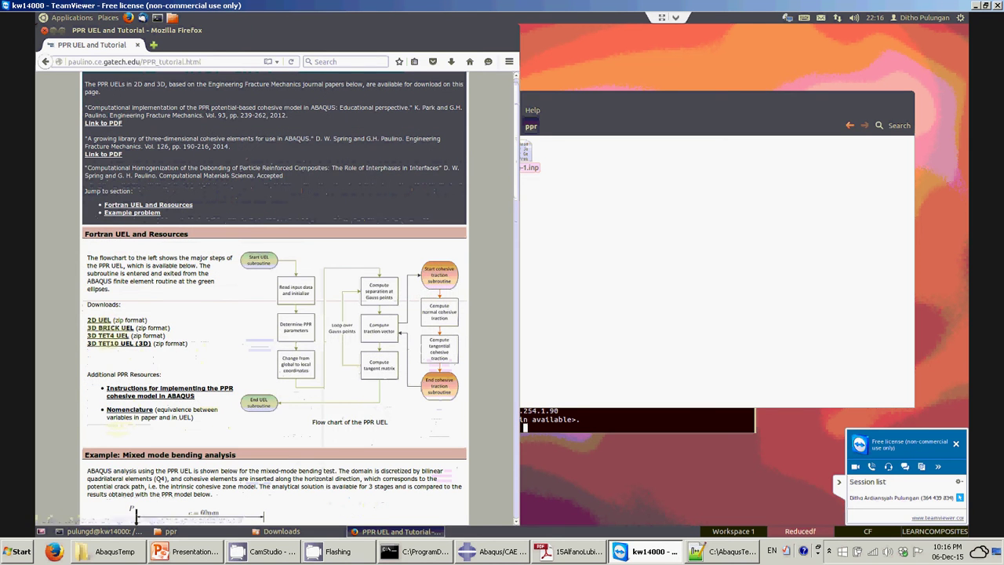
pyautogui.click(112, 330)
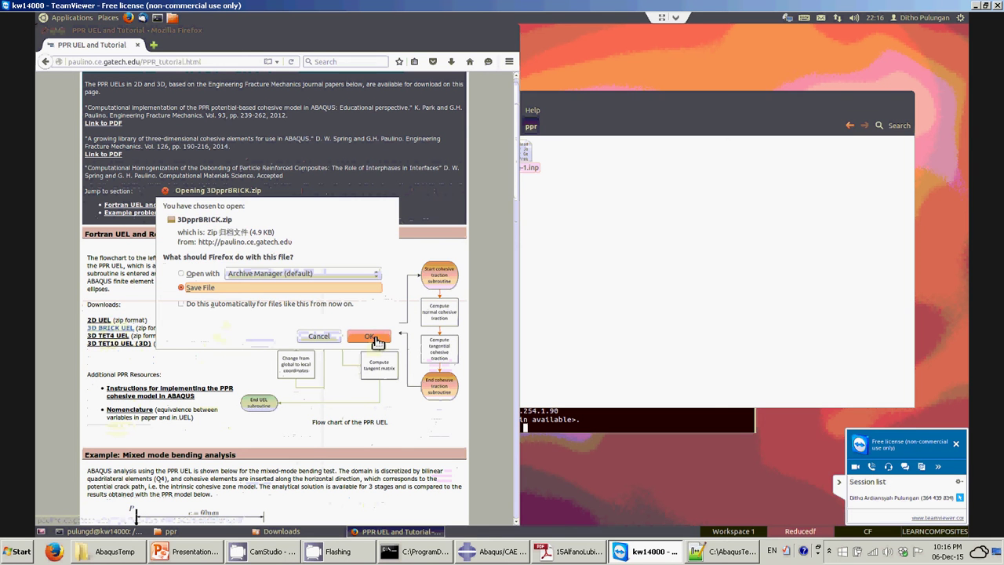
pyautogui.click(375, 337)
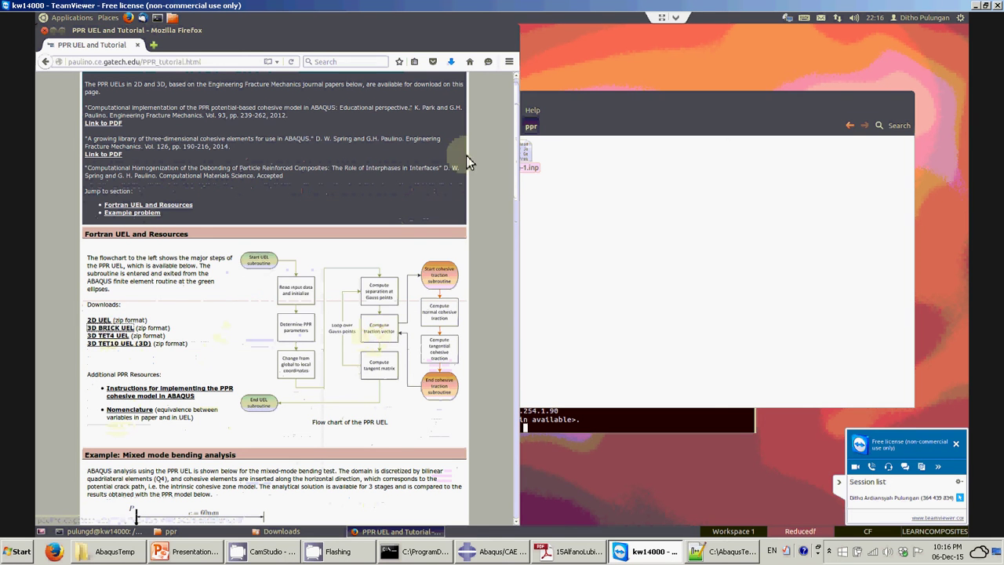
# - Extract 3DpprBRICK(1).zip into Downloads and drag 3DpprBRICK.f into the ppr folder
pyautogui.click(451, 61)
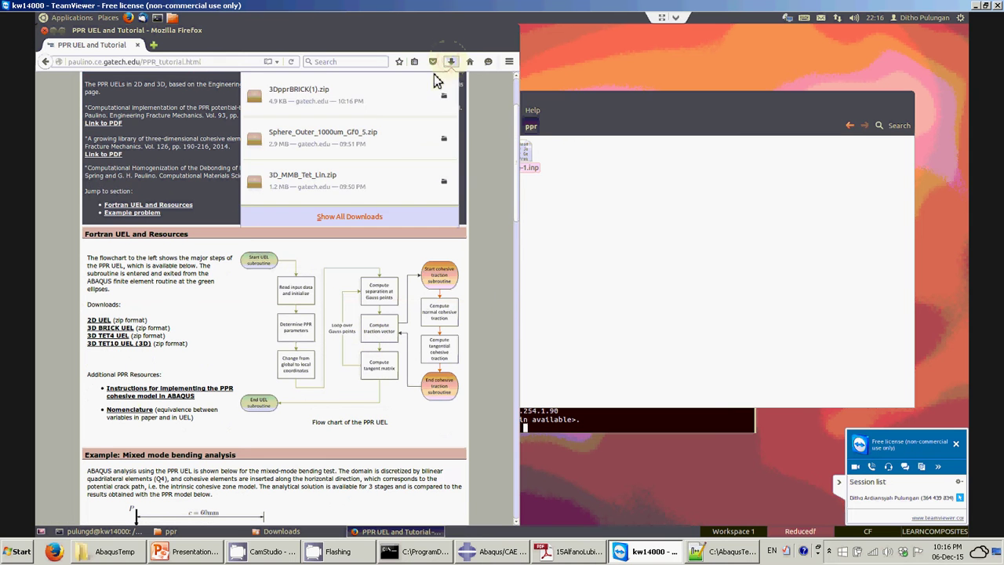
pyautogui.click(375, 103)
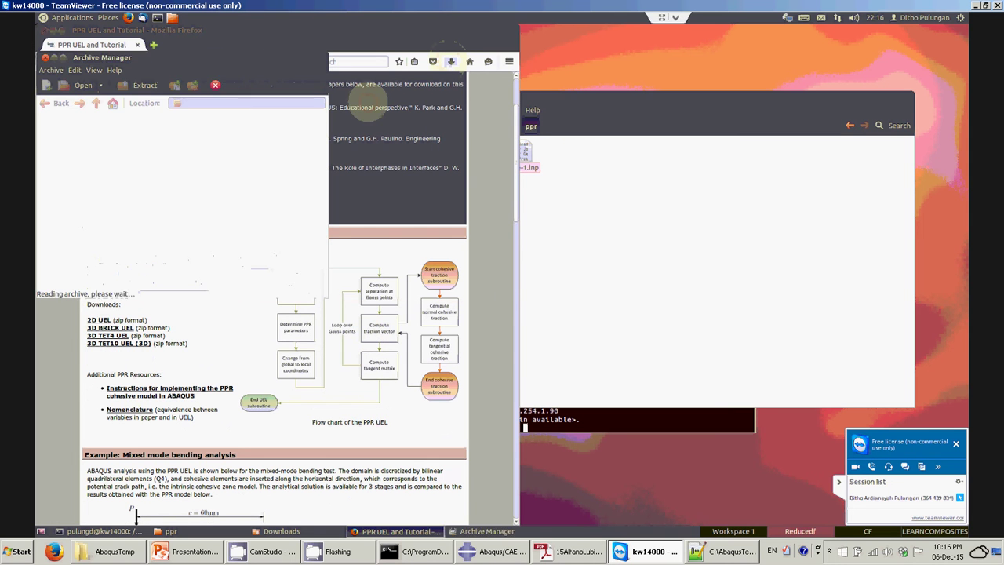
pyautogui.click(144, 85)
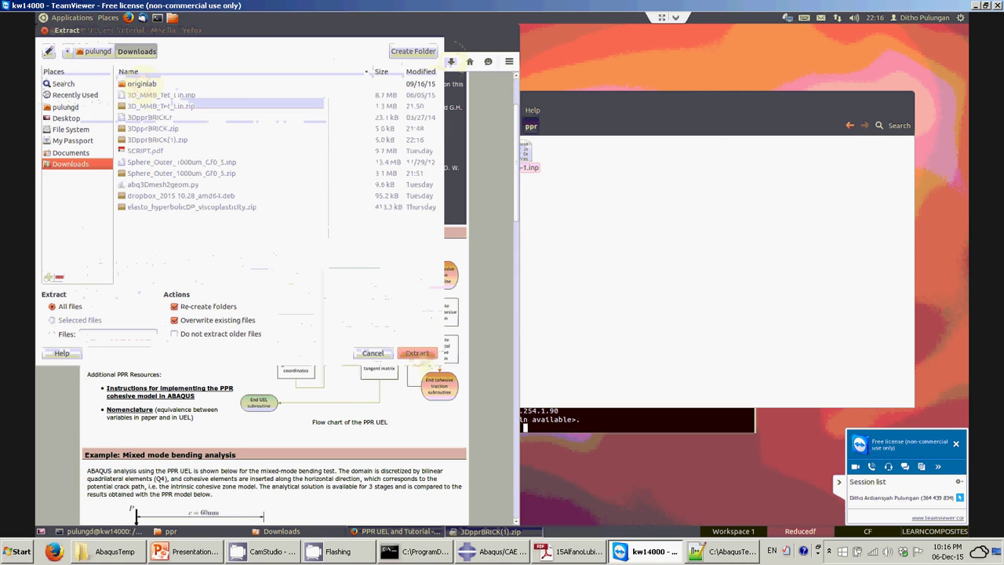
pyautogui.click(416, 354)
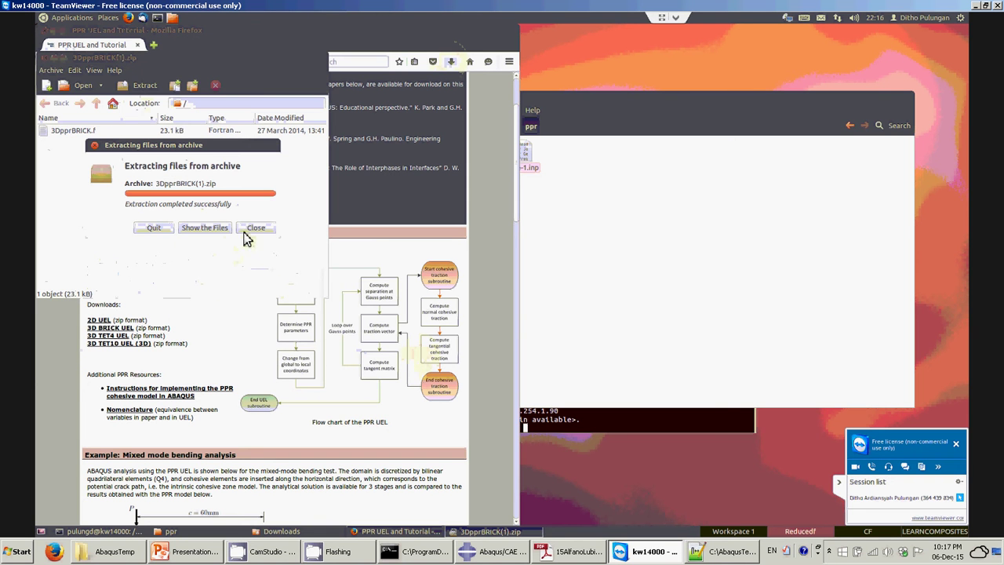
pyautogui.click(200, 230)
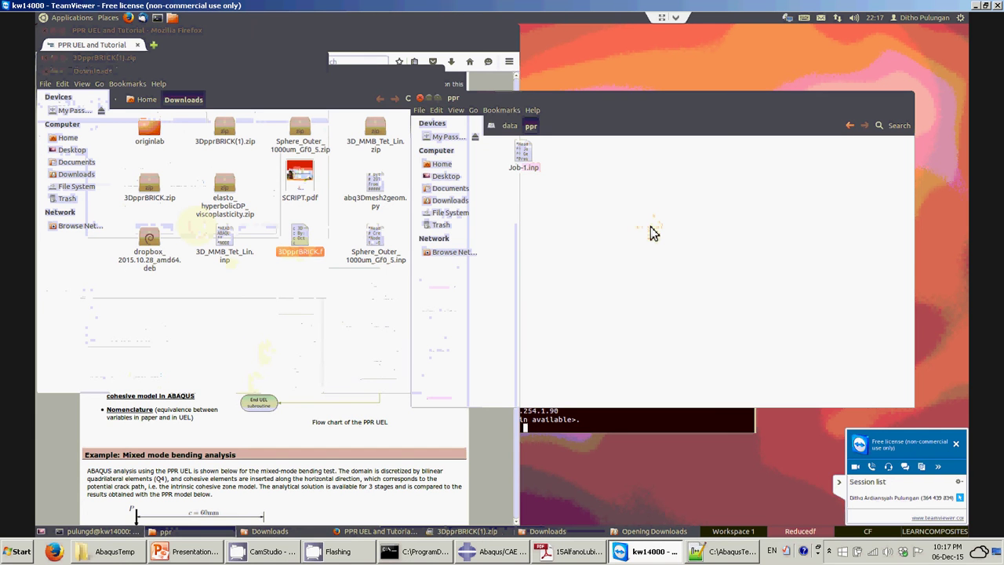
pyautogui.moveTo(653, 233); pyautogui.dragTo(652, 233)
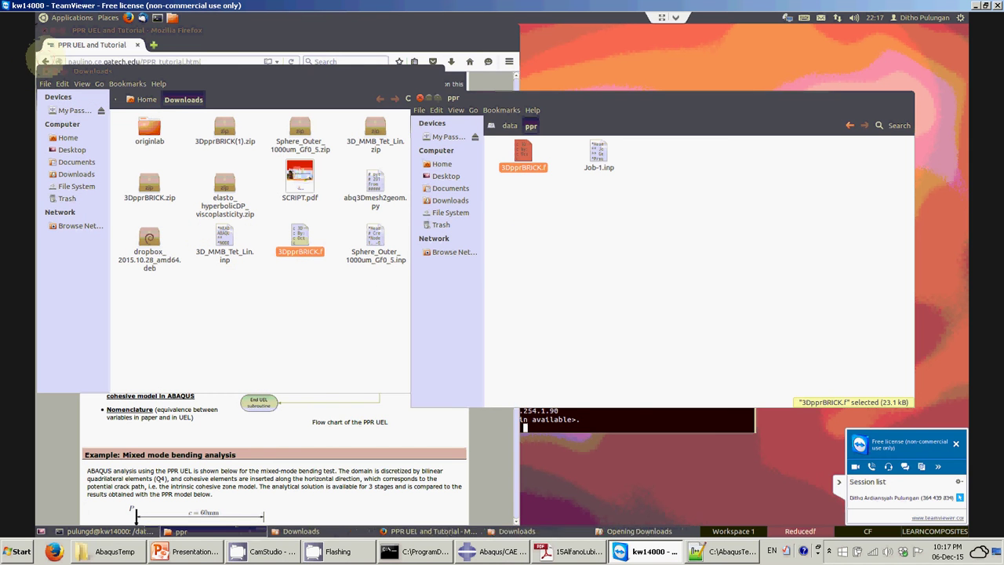
pyautogui.click(65, 445)
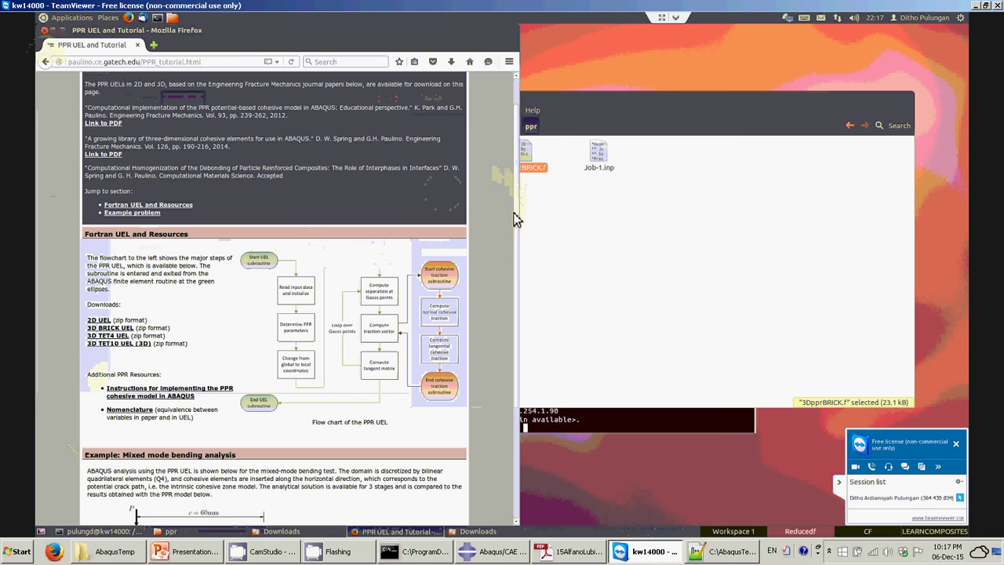
# - Download and save the coated-particle 3D input file, Sphere_Outer_1000um_Gf0_5.zip
pyautogui.scroll(-6, 515, 490)
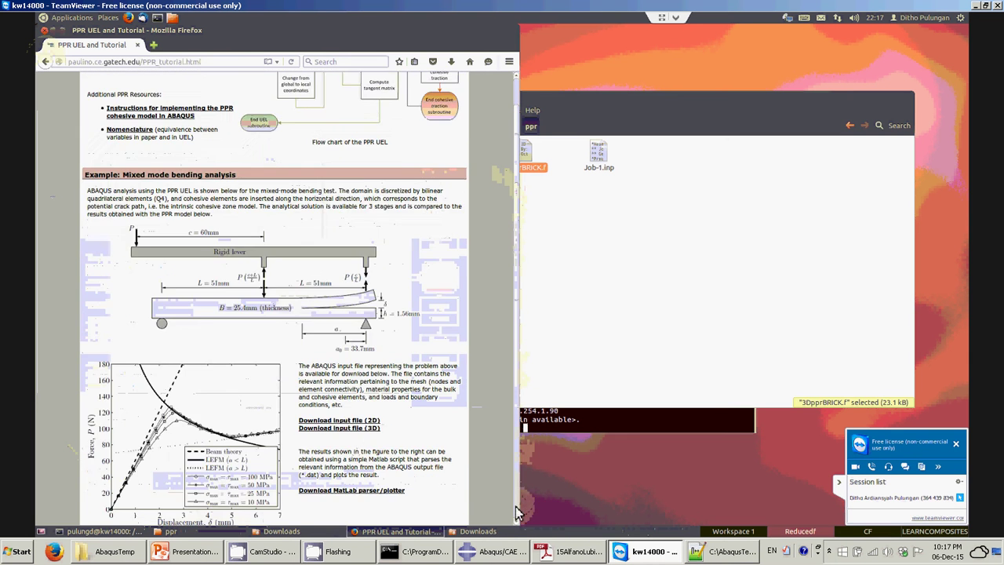
pyautogui.scroll(-20, 518, 519)
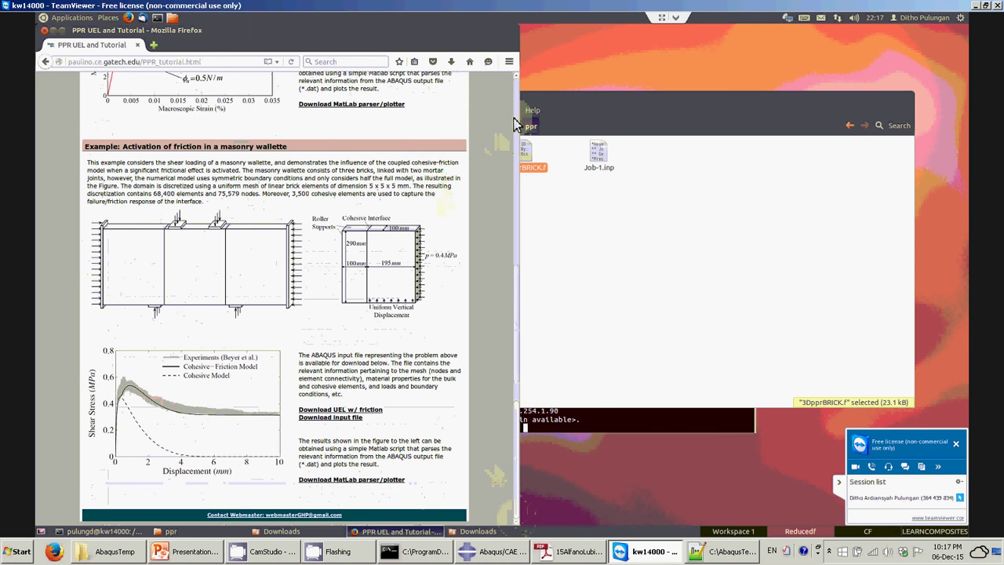
pyautogui.scroll(2, 502, 143)
pyautogui.scroll(1, 519, 79)
pyautogui.scroll(3, 509, 86)
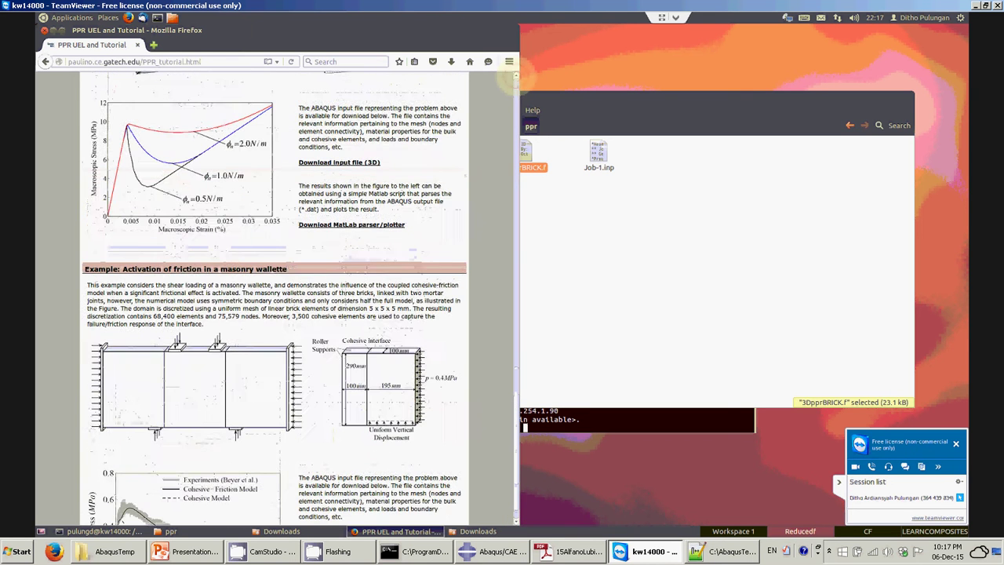
pyautogui.scroll(2, 377, 249)
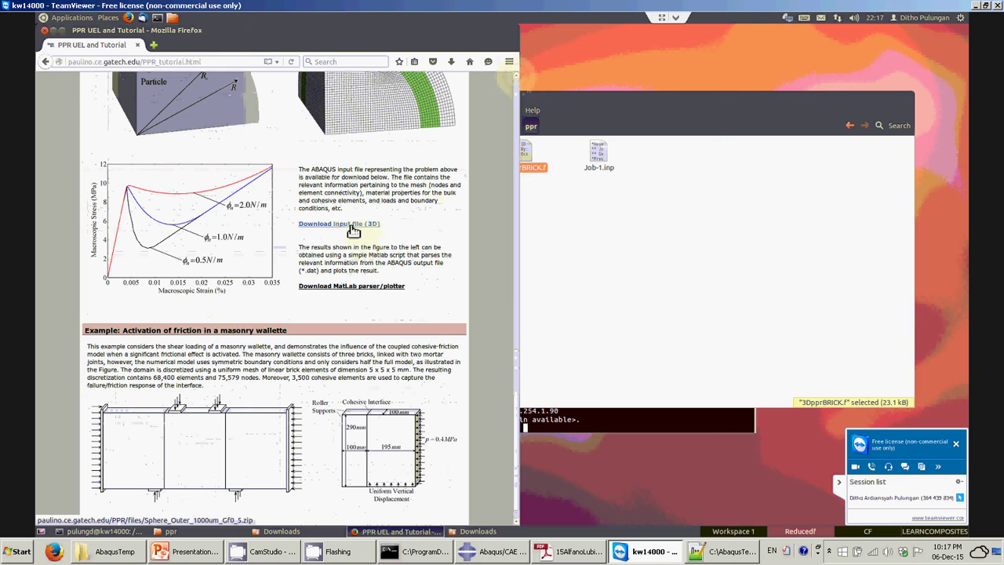
pyautogui.click(354, 229)
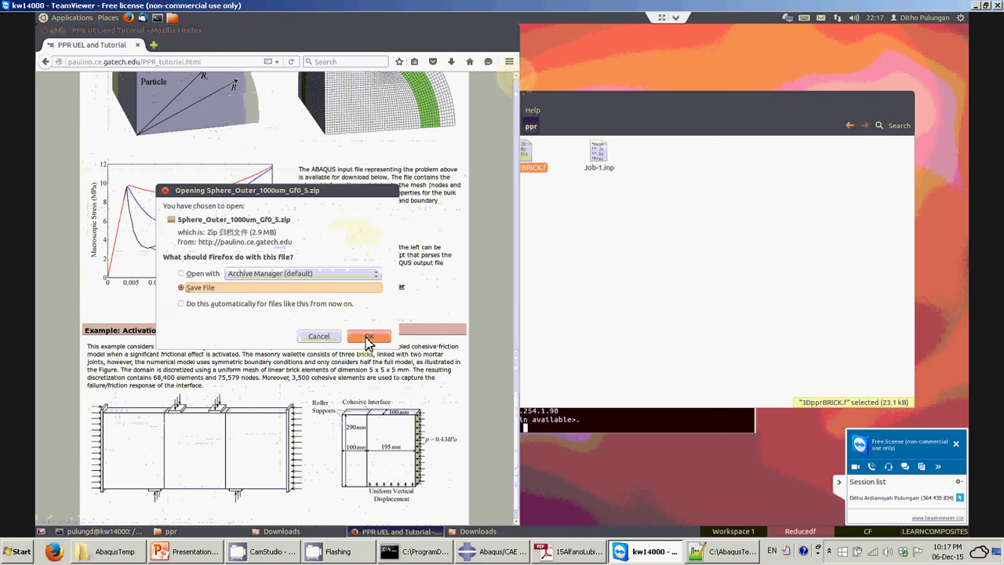
pyautogui.click(367, 337)
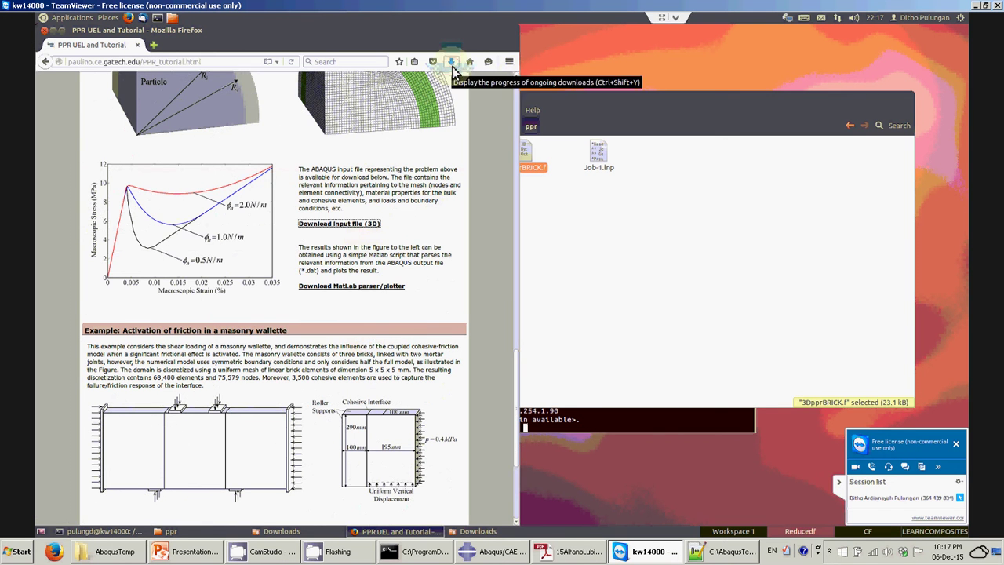
# - Extract Sphere_Outer_1000um_Gf0_5(1).zip into Downloads and show the extracted files
pyautogui.click(451, 62)
pyautogui.click(407, 105)
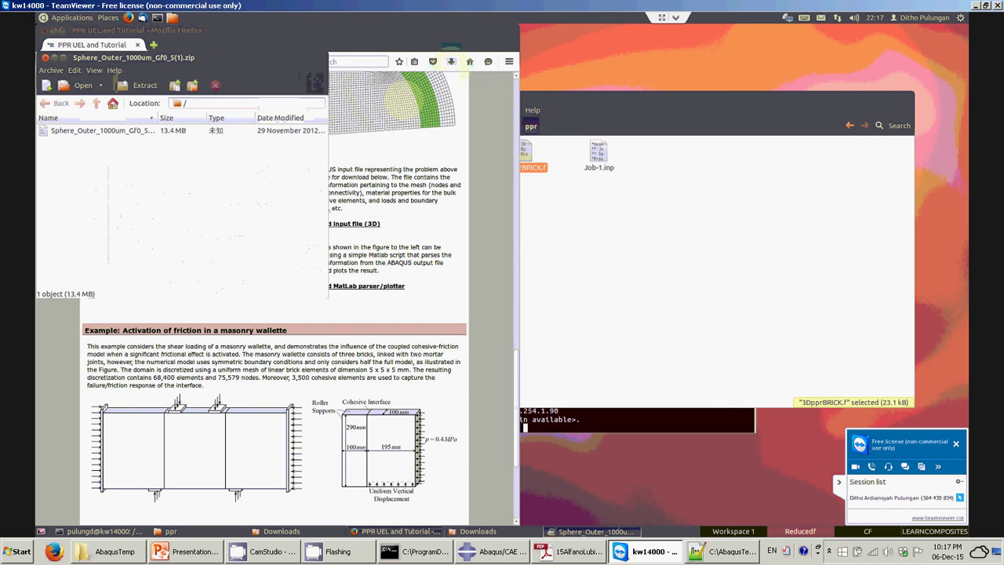
pyautogui.click(130, 87)
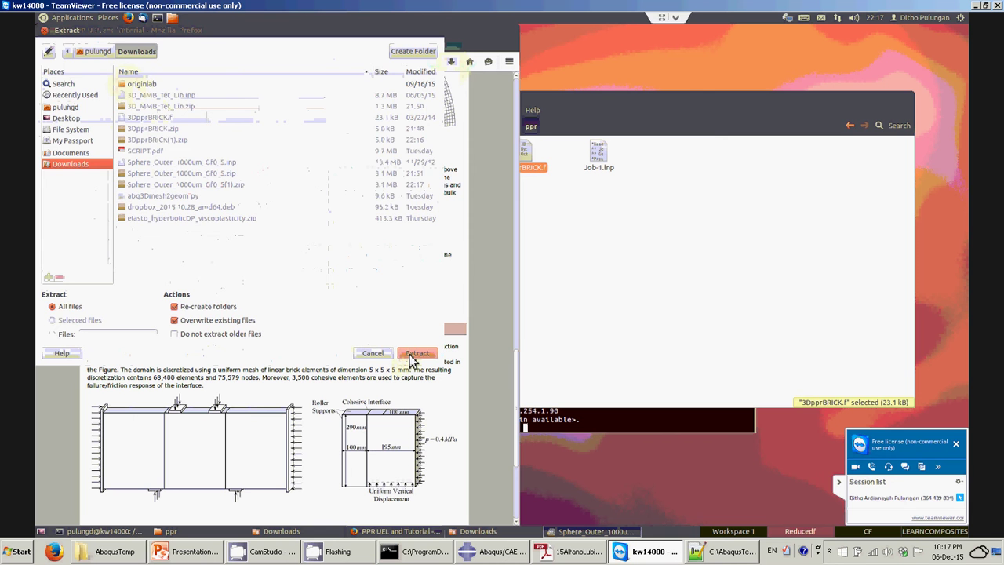
pyautogui.click(412, 354)
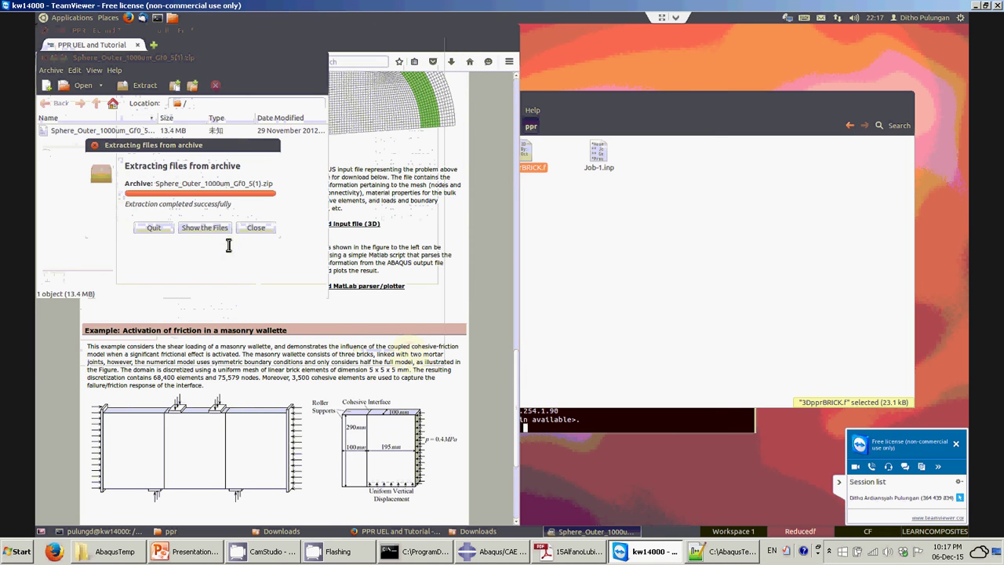
pyautogui.click(217, 229)
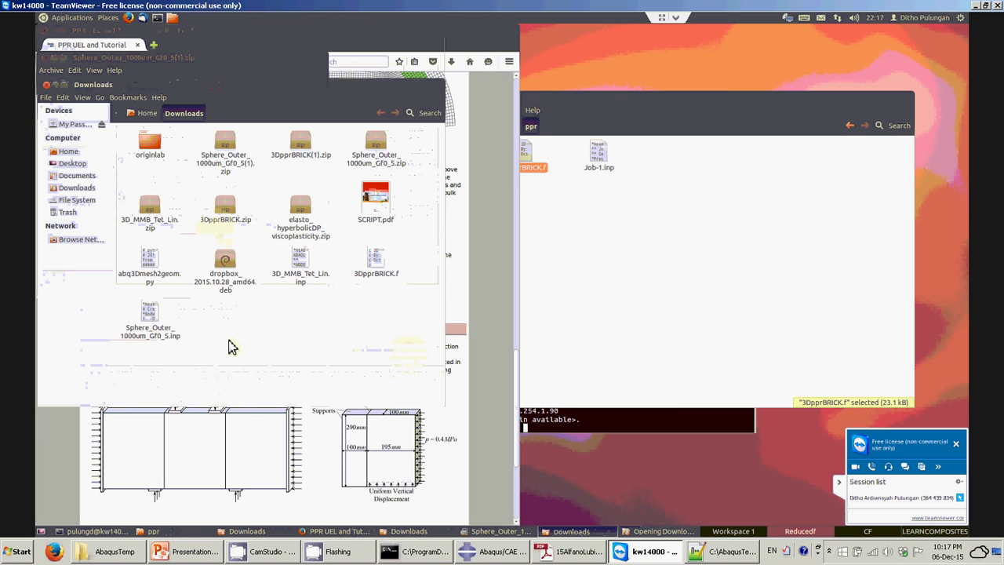
# - Paste Sphere_Outer_1000um_Gf0_5.inp into the ppr folder and close the Downloads window
pyautogui.click(162, 330)
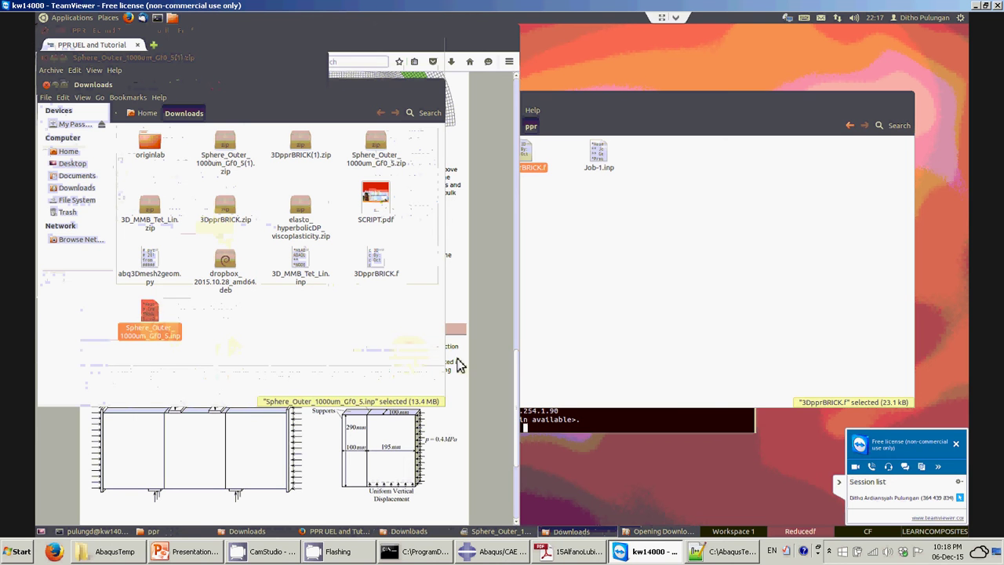
pyautogui.click(772, 273)
pyautogui.hotkey('ctrl', 'v')
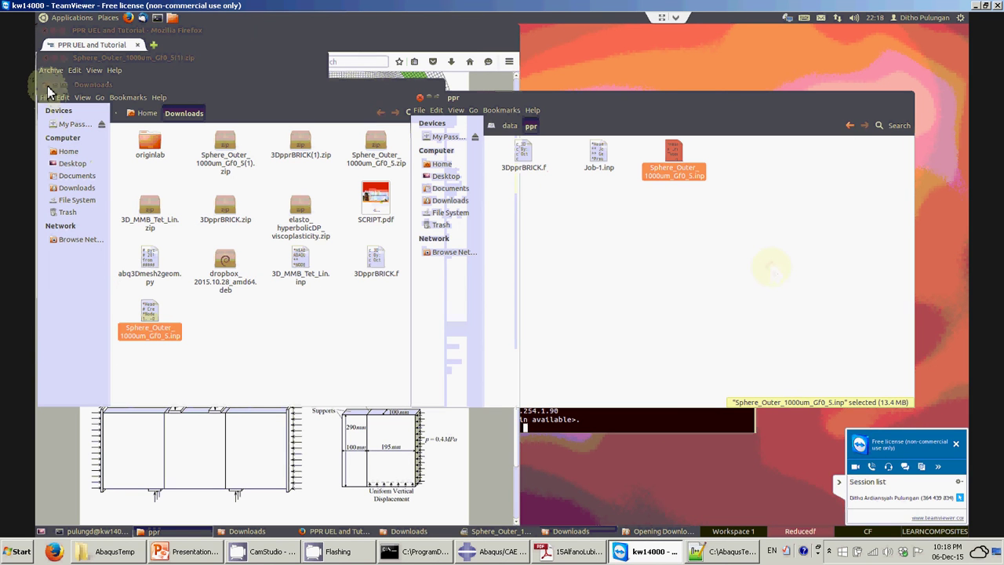
pyautogui.click(286, 364)
pyautogui.click(45, 85)
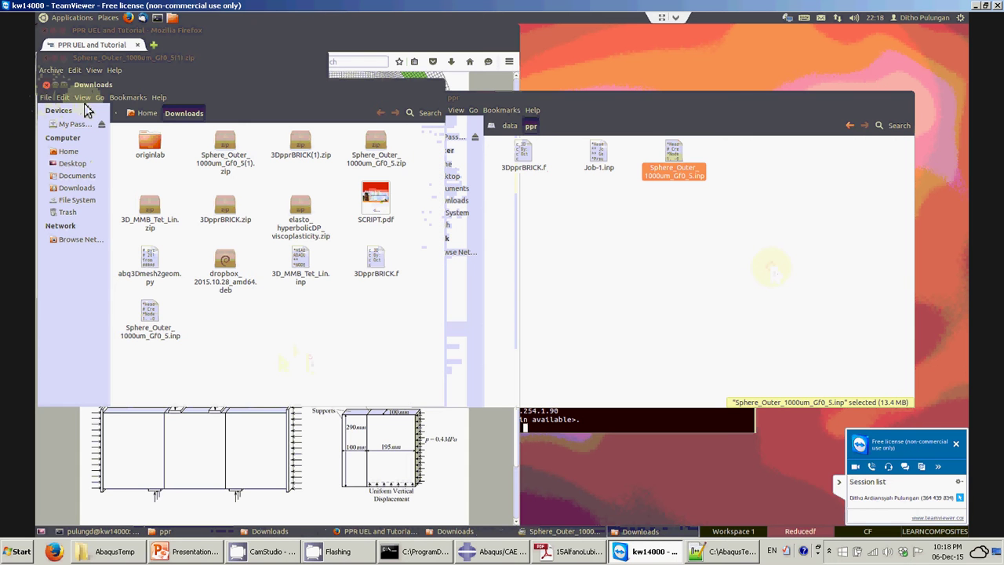
pyautogui.click(487, 459)
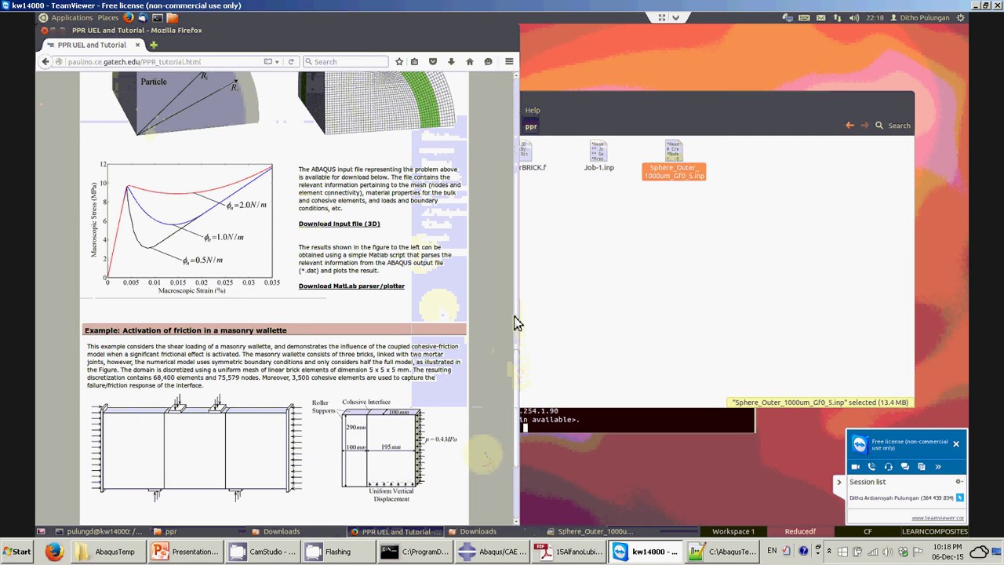
# - Open the PPR-in-ABAQUS instructions PDF, then open Job-1.inp from ppr in gedit
pyautogui.scroll(4, 513, 313)
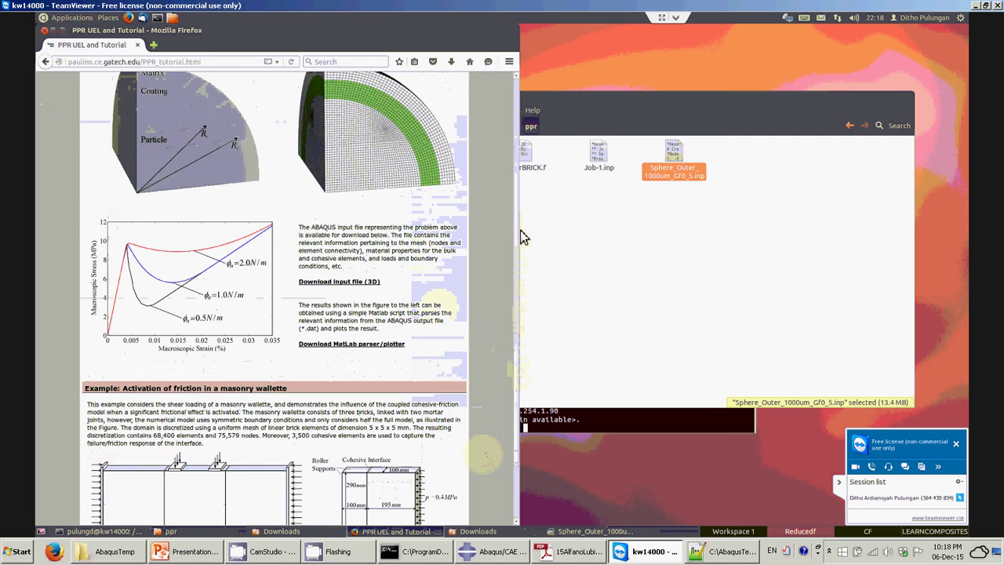
pyautogui.scroll(3, 520, 220)
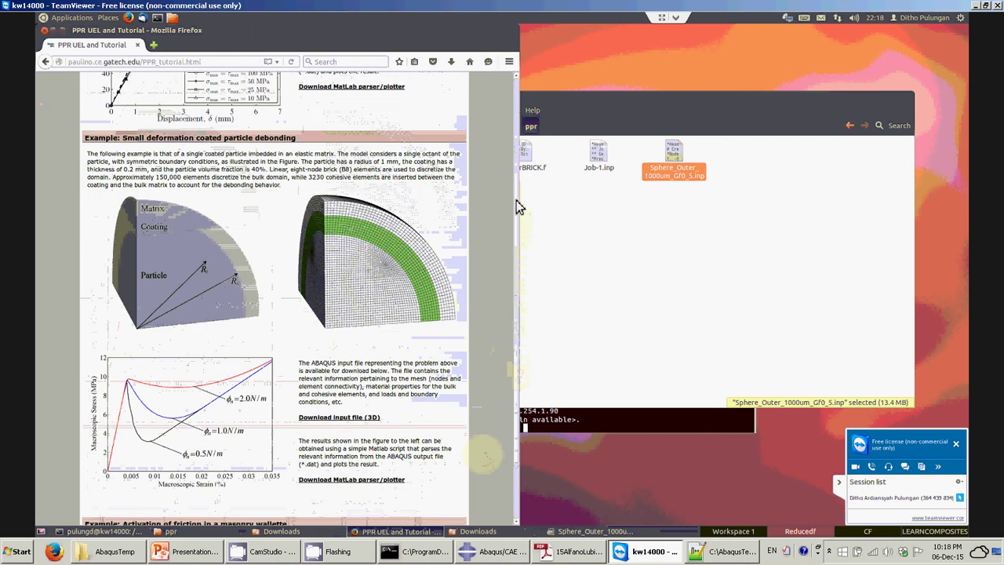
pyautogui.click(516, 200)
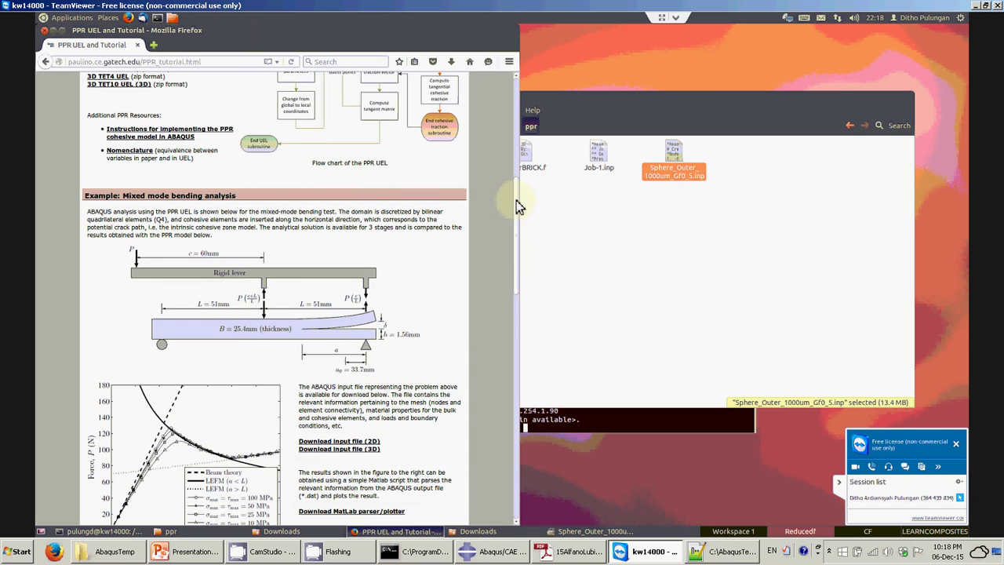
pyautogui.click(159, 138)
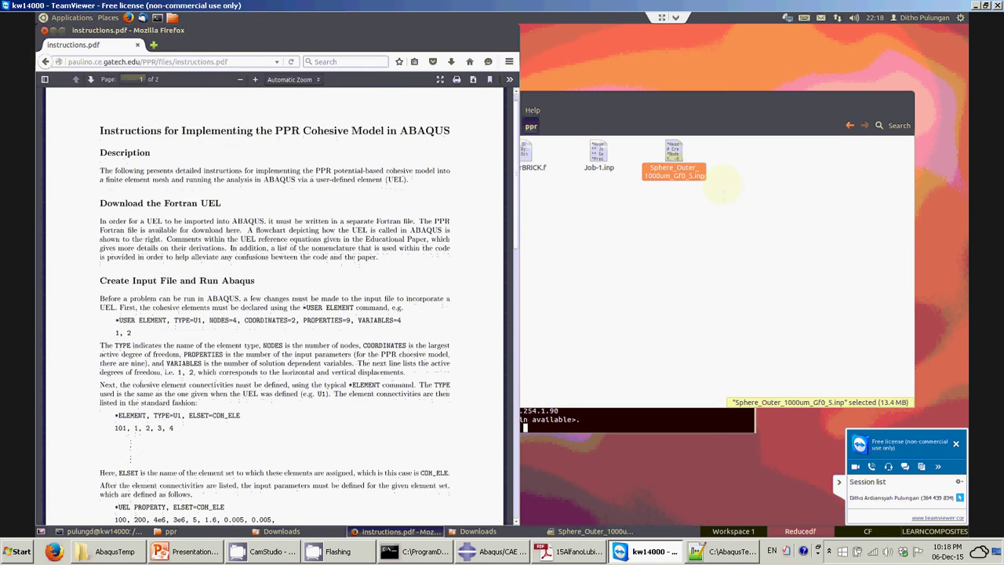
pyautogui.doubleClick(598, 161)
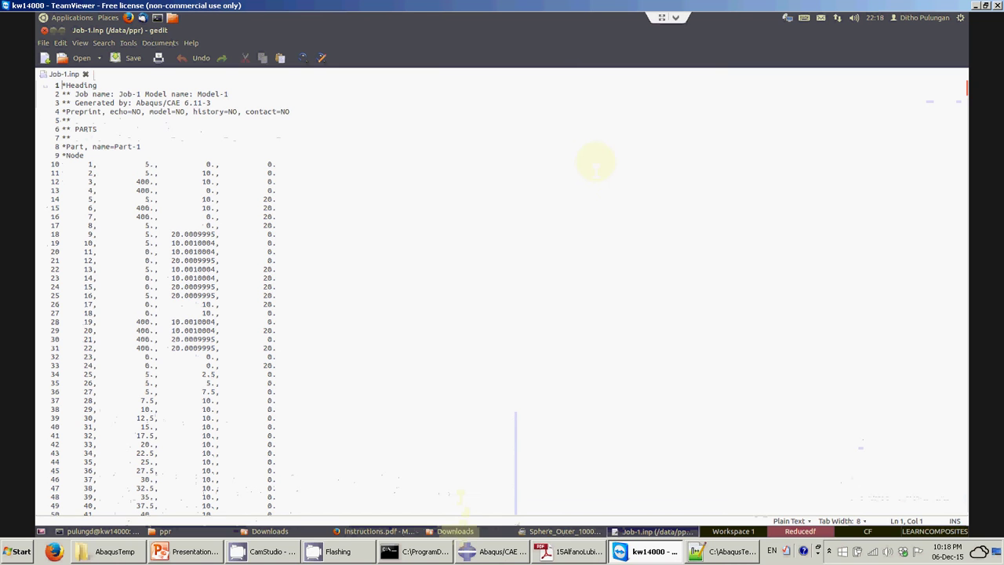
# - Restore the ppr folder and open Sphere_Outer_1000um_Gf0_5.inp as a second gedit tab
pyautogui.click(457, 531)
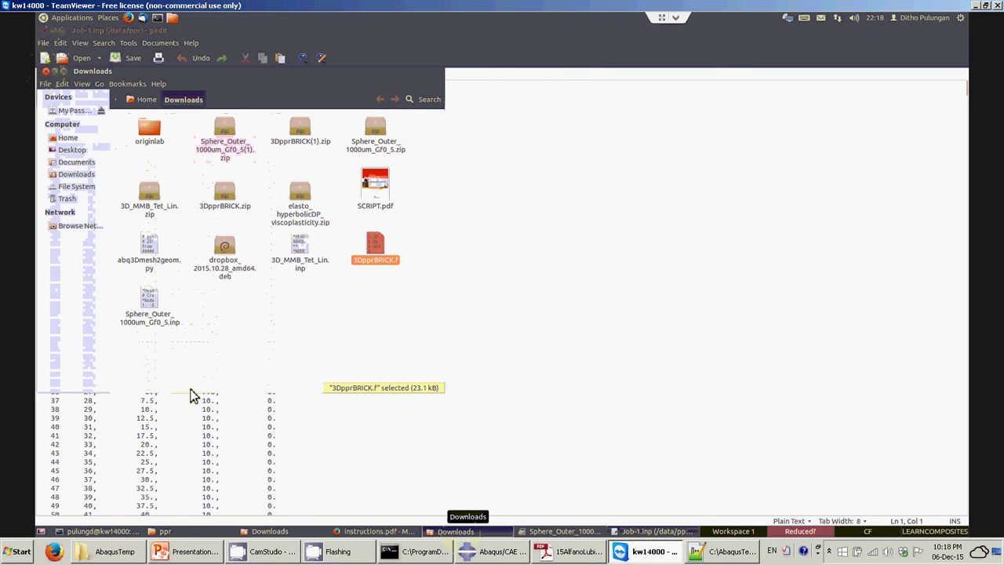
pyautogui.click(207, 533)
pyautogui.click(208, 533)
pyautogui.click(740, 246)
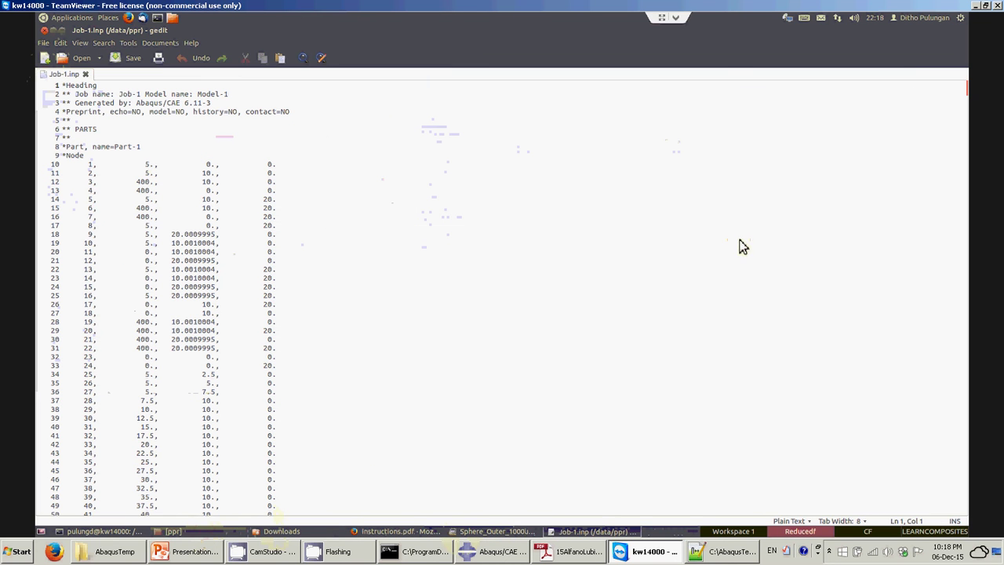
pyautogui.click(210, 533)
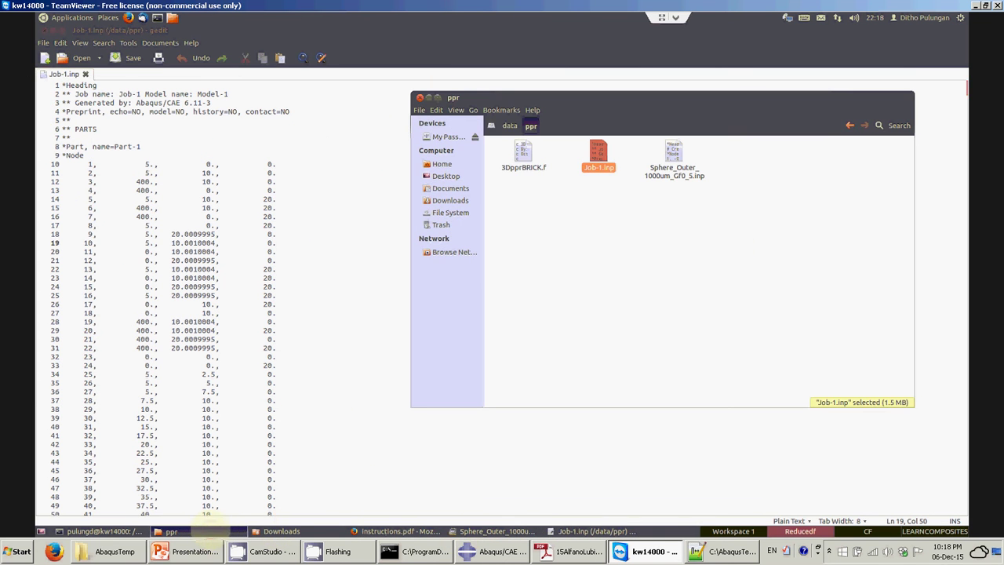
pyautogui.doubleClick(672, 165)
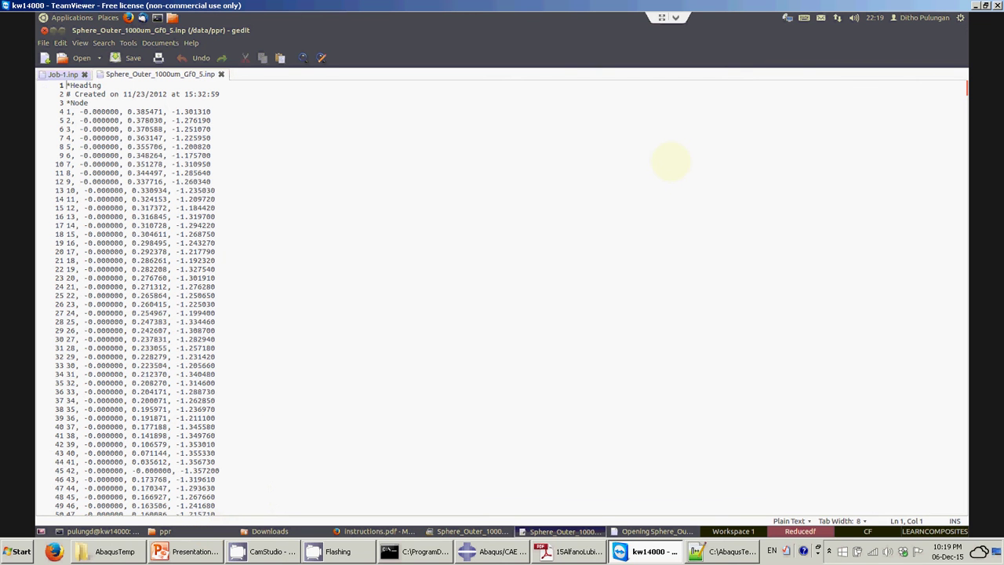
# - Search for '*' to reach *USER ELEMENT, select lines 370809–370811, then return to Job-1.inp
pyautogui.hotkey('ctrl', 'f')
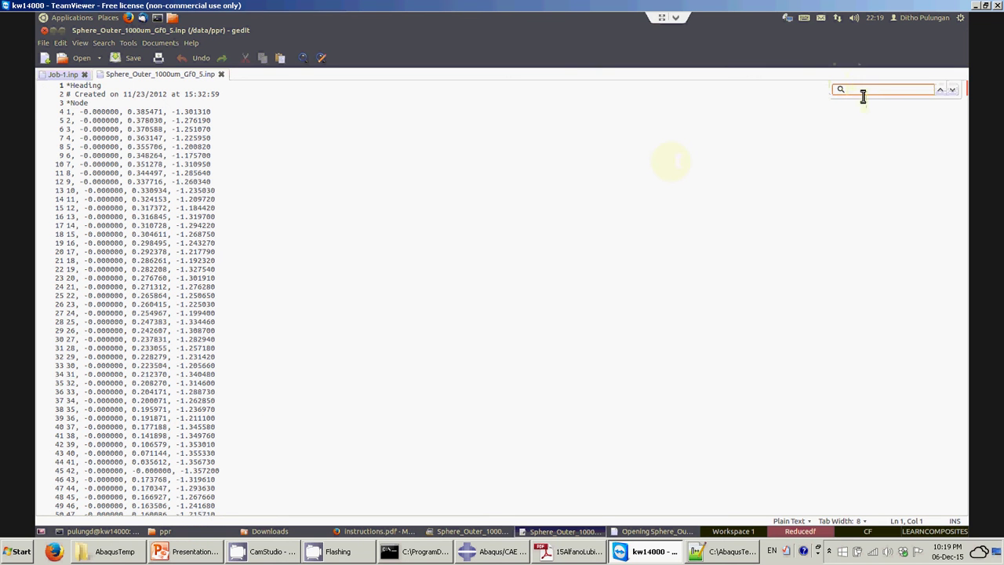
pyautogui.write('*')
pyautogui.hotkey('ctrl', 'g')
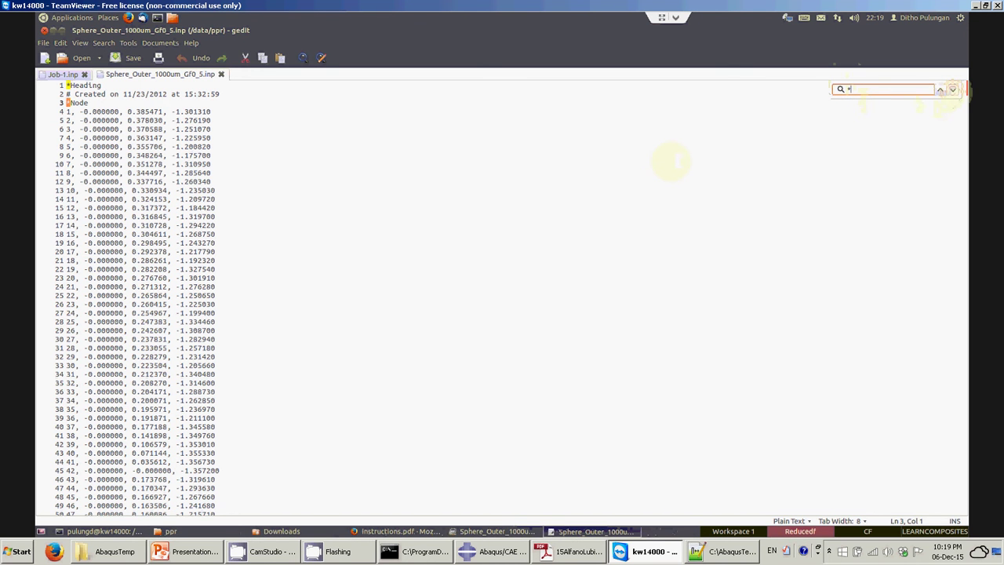
pyautogui.click(952, 88)
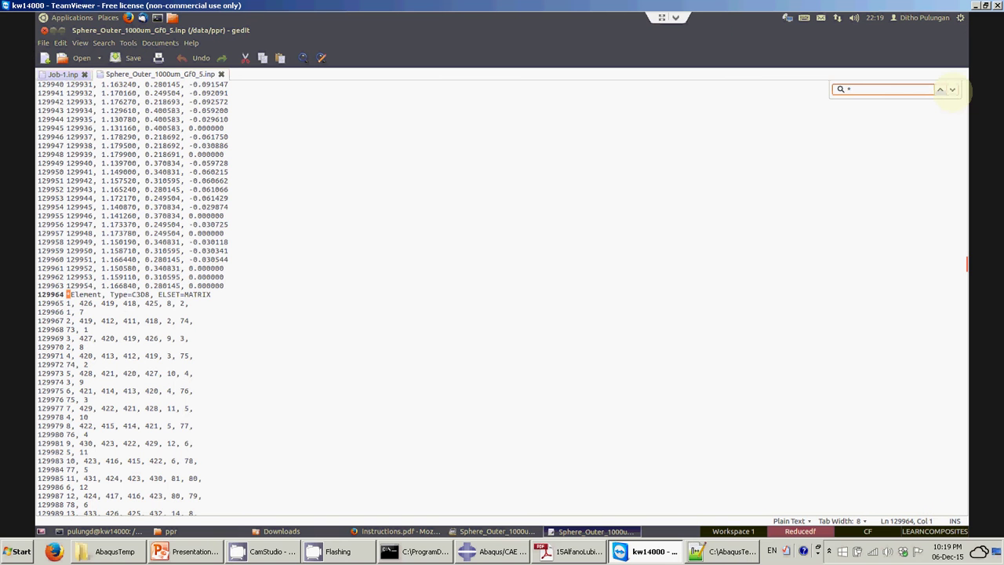
pyautogui.click(953, 89)
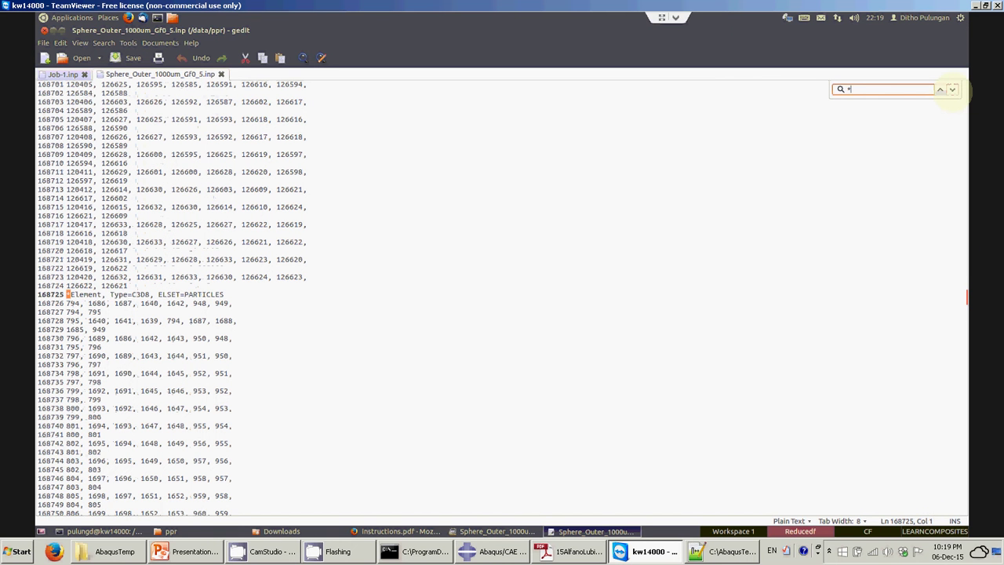
pyautogui.click(952, 88)
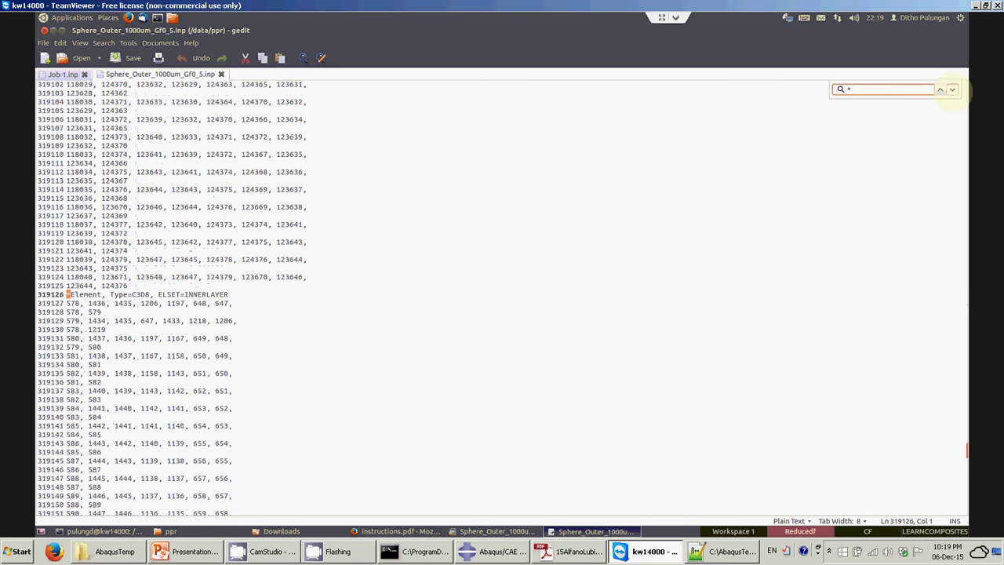
pyautogui.click(952, 89)
pyautogui.click(953, 89)
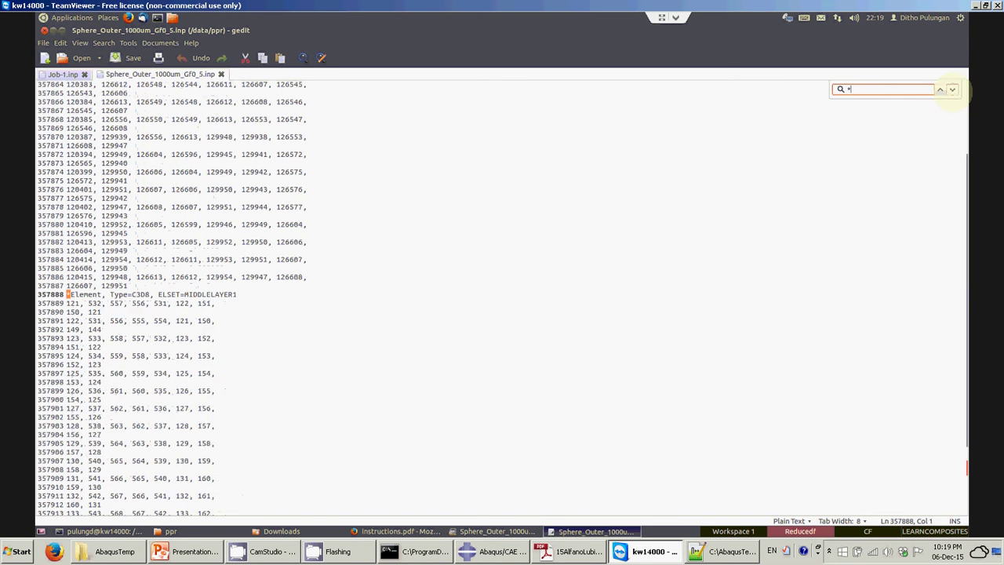
pyautogui.click(953, 89)
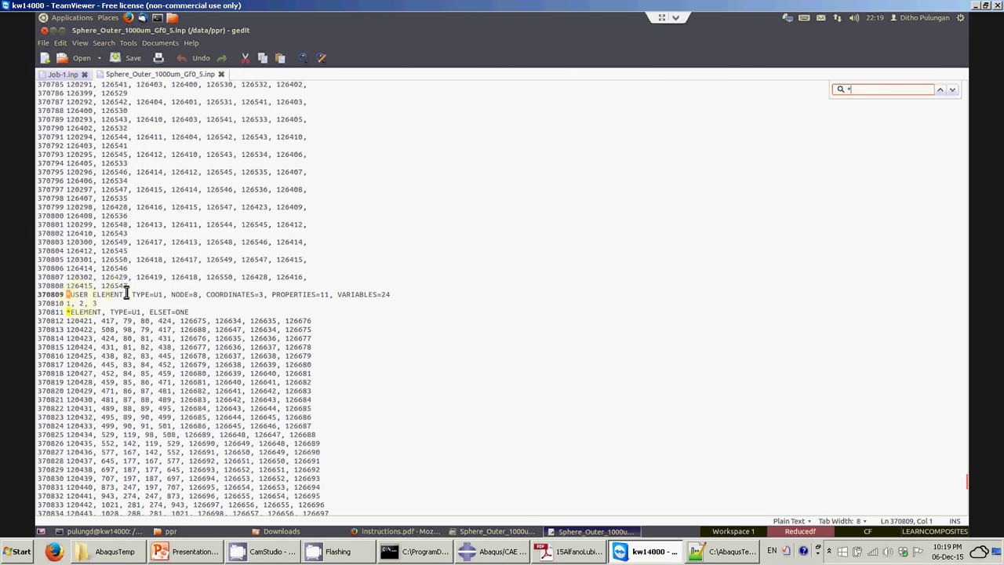
pyautogui.moveTo(195, 312); pyautogui.dragTo(68, 294)
pyautogui.hotkey('ctrl', 'c')
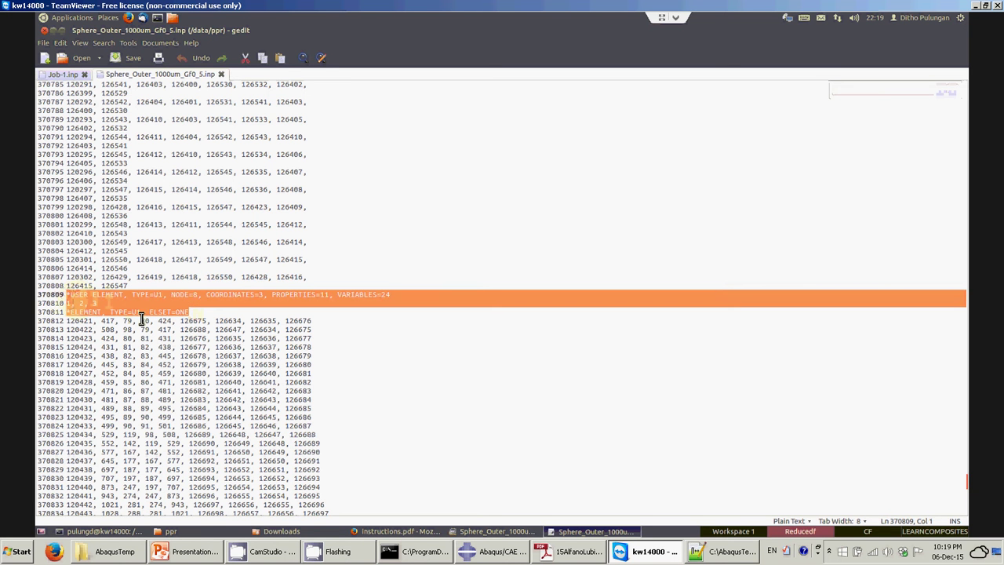
pyautogui.click(61, 76)
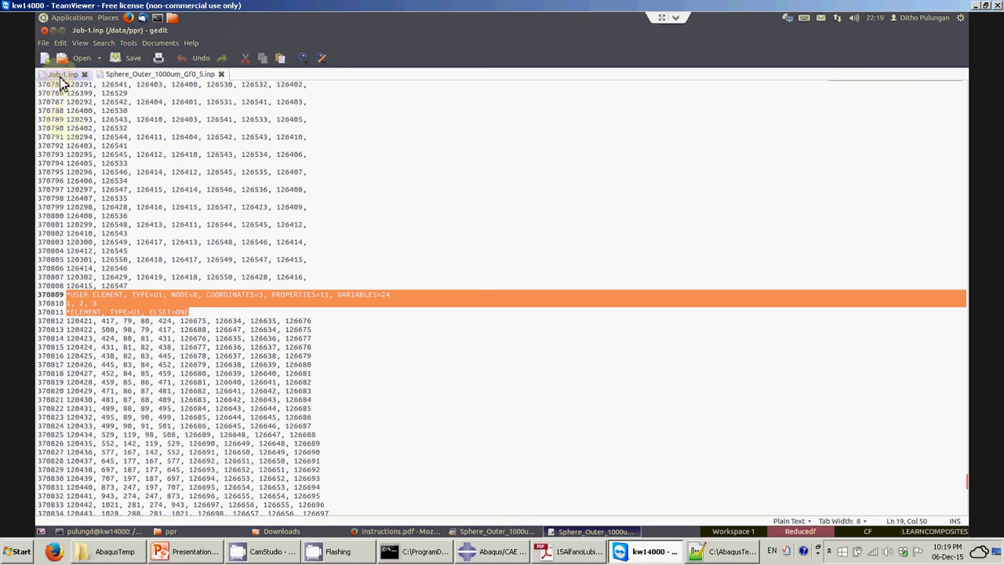
# - Replace the *Element, type=COH3D8 header line in Job-1.inp with the pasted user element definition and save
pyautogui.click(327, 183)
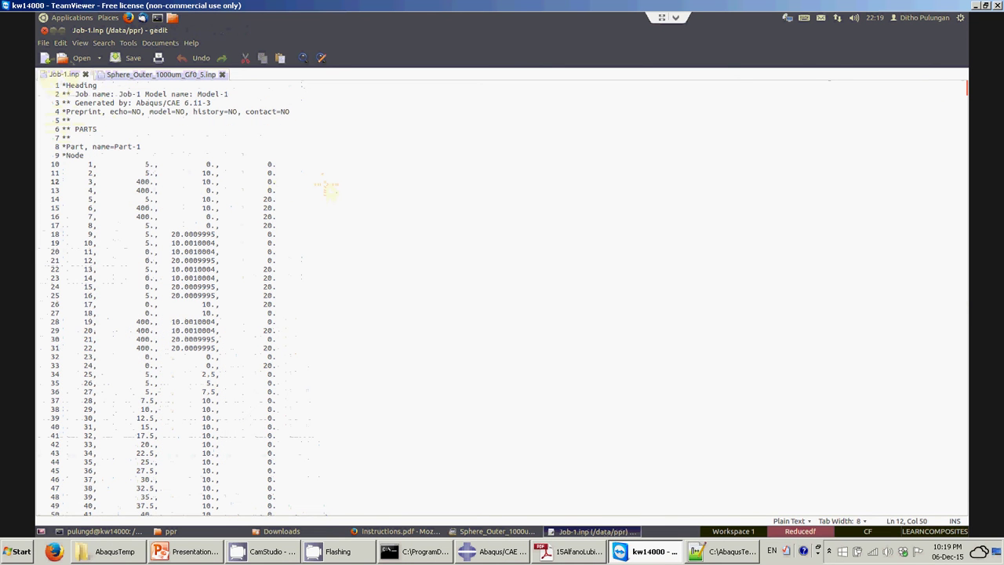
pyautogui.hotkey('ctrl', 'f')
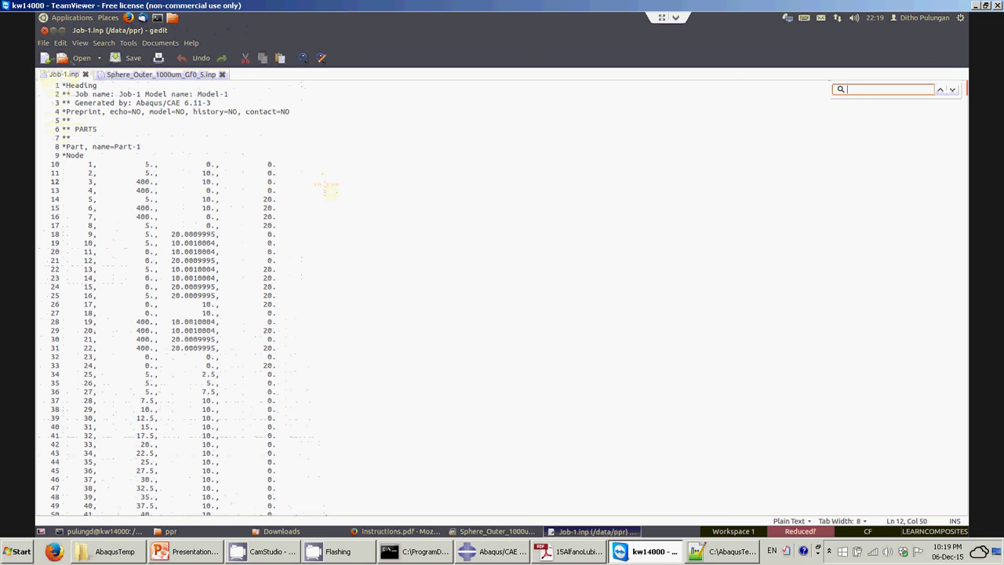
pyautogui.write('*')
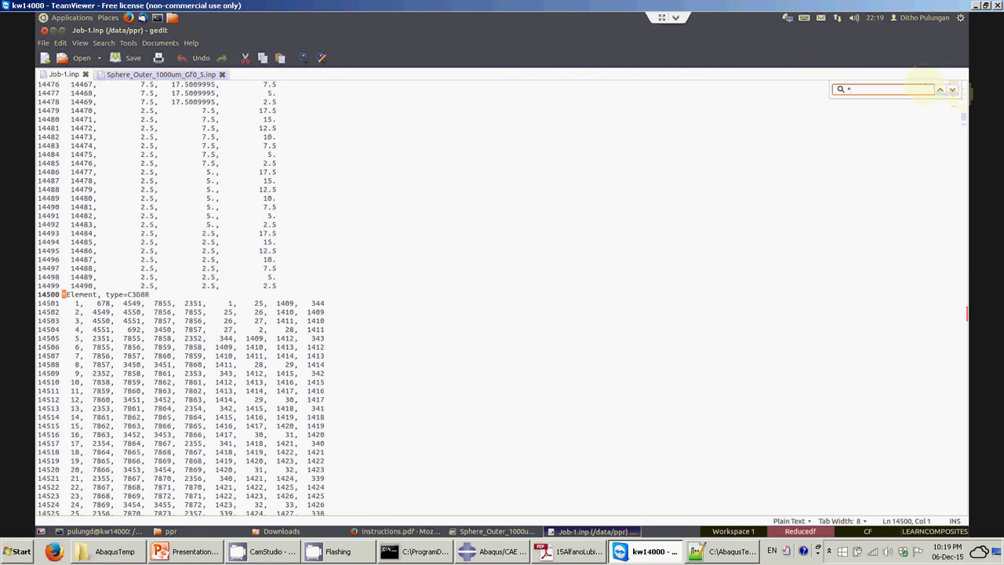
pyautogui.click(953, 89)
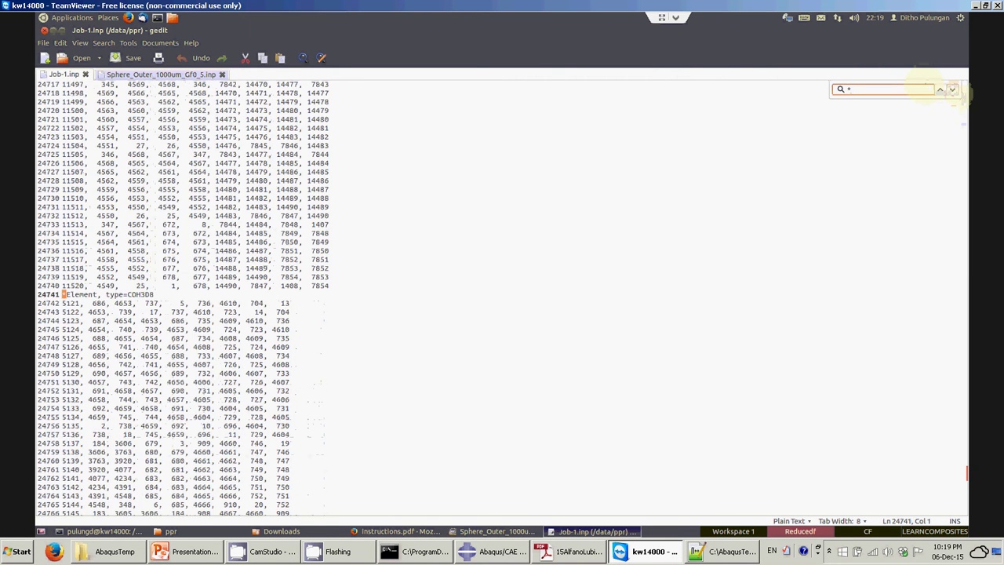
pyautogui.click(167, 297)
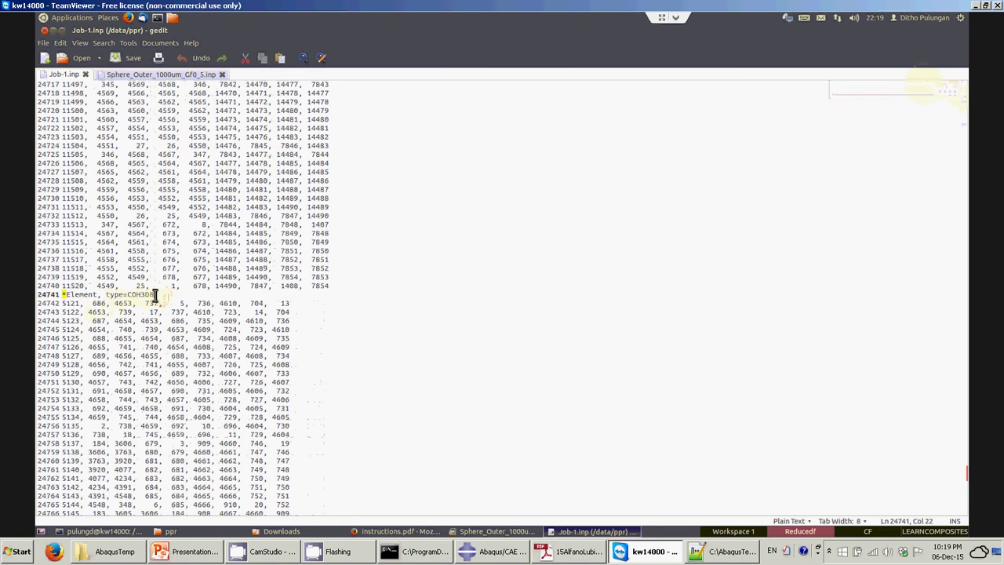
pyautogui.keyDown('shift'); pyautogui.click(66, 296); pyautogui.keyUp('shift')
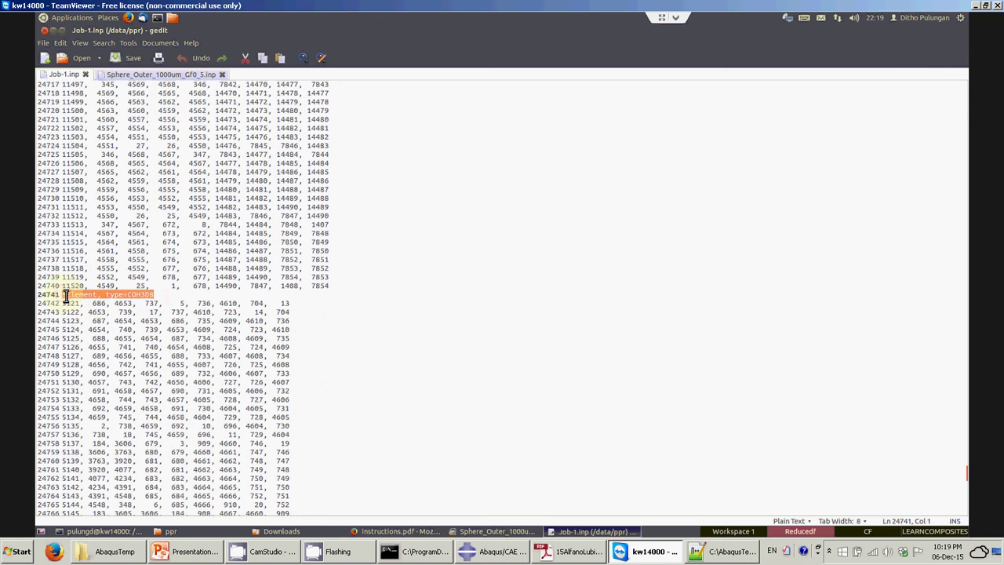
pyautogui.hotkey('ctrl', 'v')
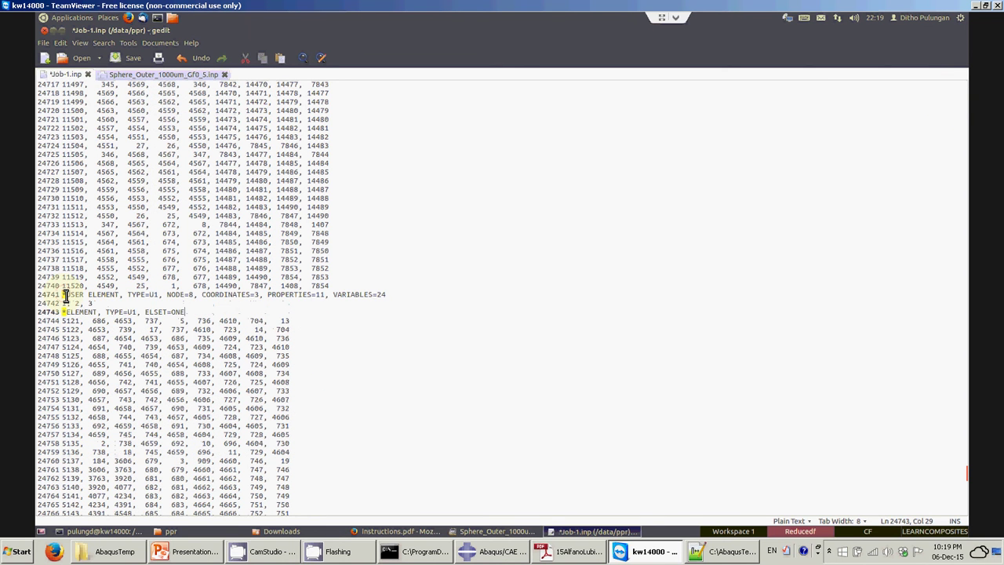
pyautogui.hotkey('ctrl', 's')
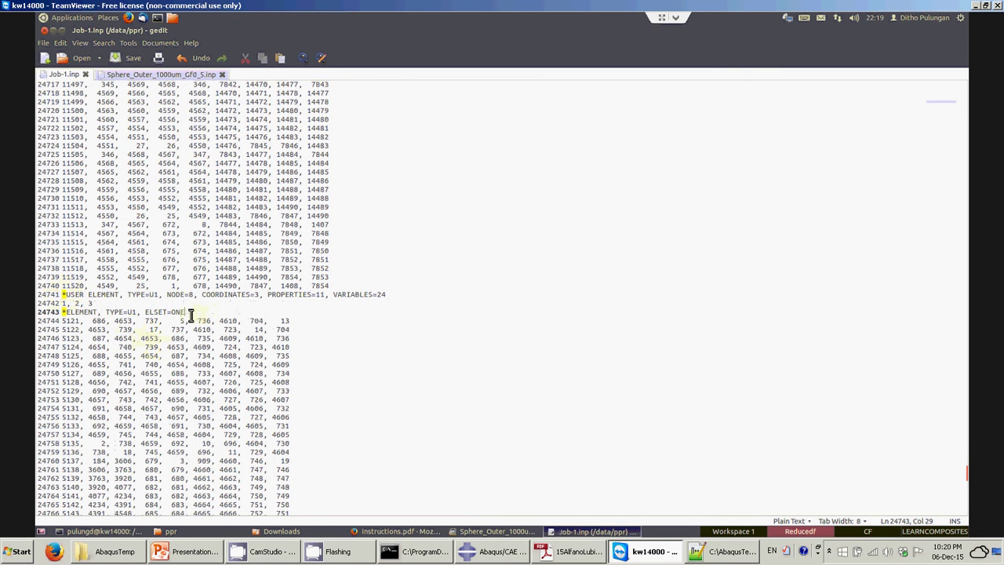
# - Rename ELSET=ONE to ELSET=COHEL and save Job-1.inp
pyautogui.press('BackSpace')
pyautogui.press('BackSpace')
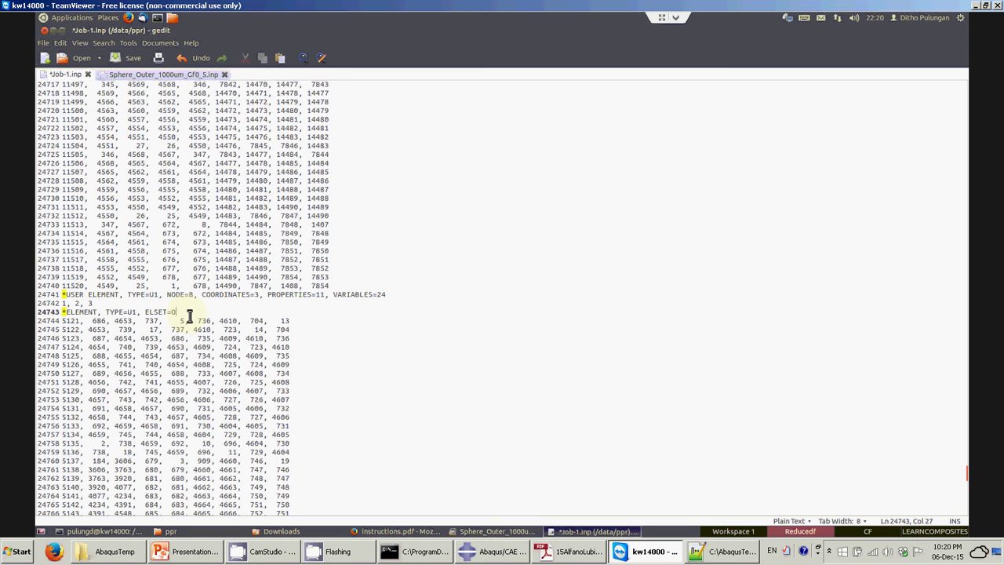
pyautogui.write('COHEL')
pyautogui.hotkey('ctrl', 's')
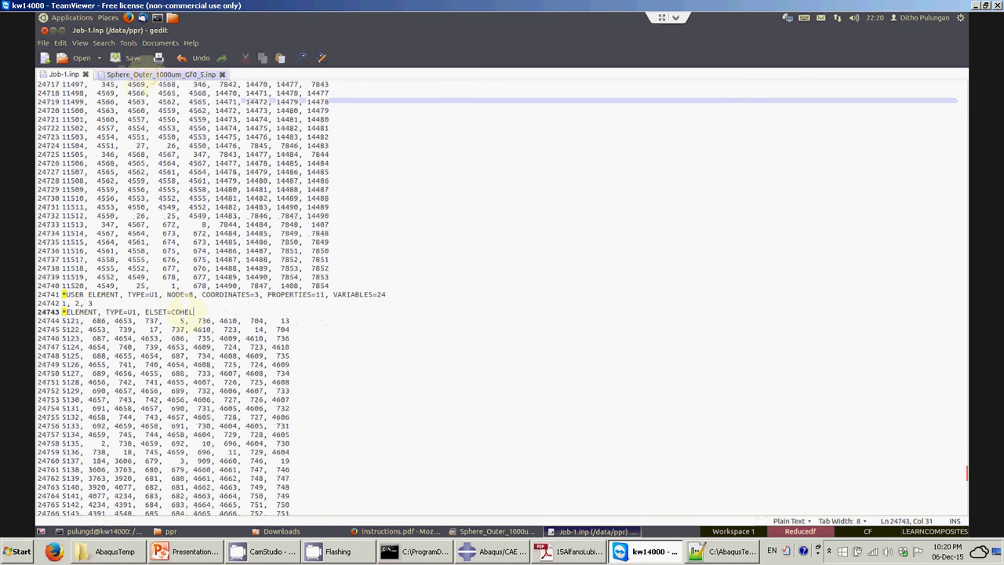
# - Find and select the three-line *UEL PROPERTY block in Sphere_Outer_1000um_Gf0_5.inp, then return to Job-1.inp
pyautogui.click(157, 73)
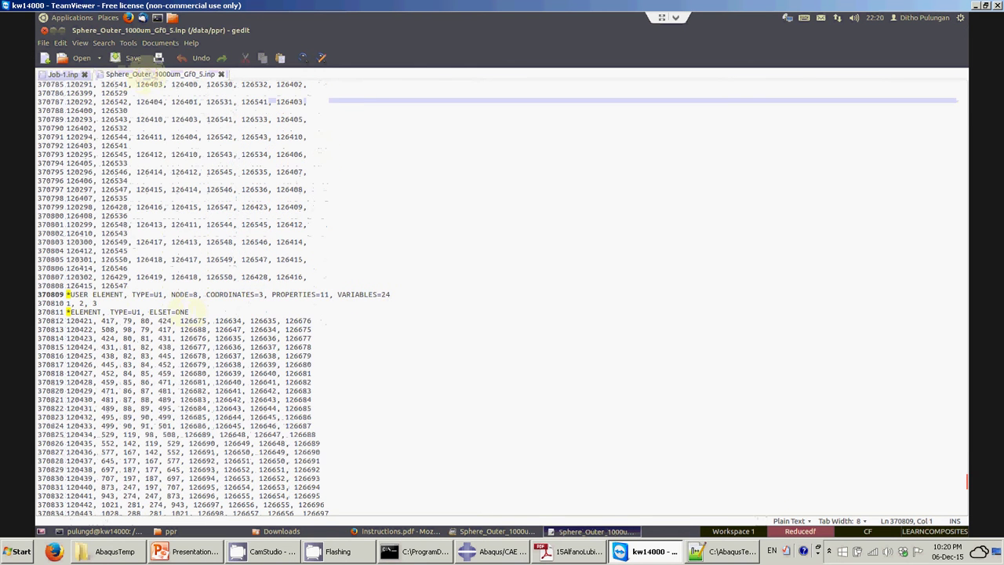
pyautogui.click(795, 205)
pyautogui.hotkey('ctrl', 'f')
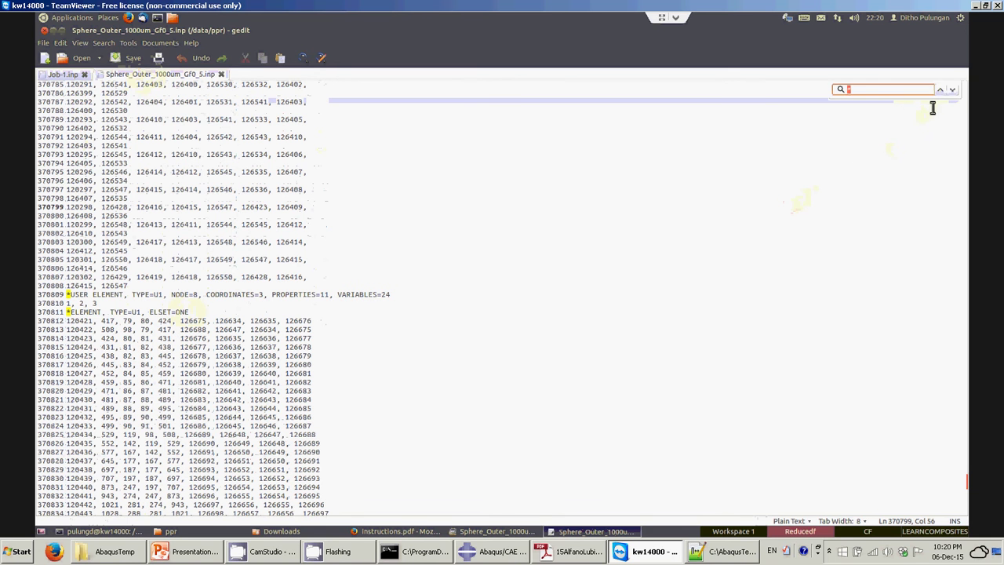
pyautogui.write('*')
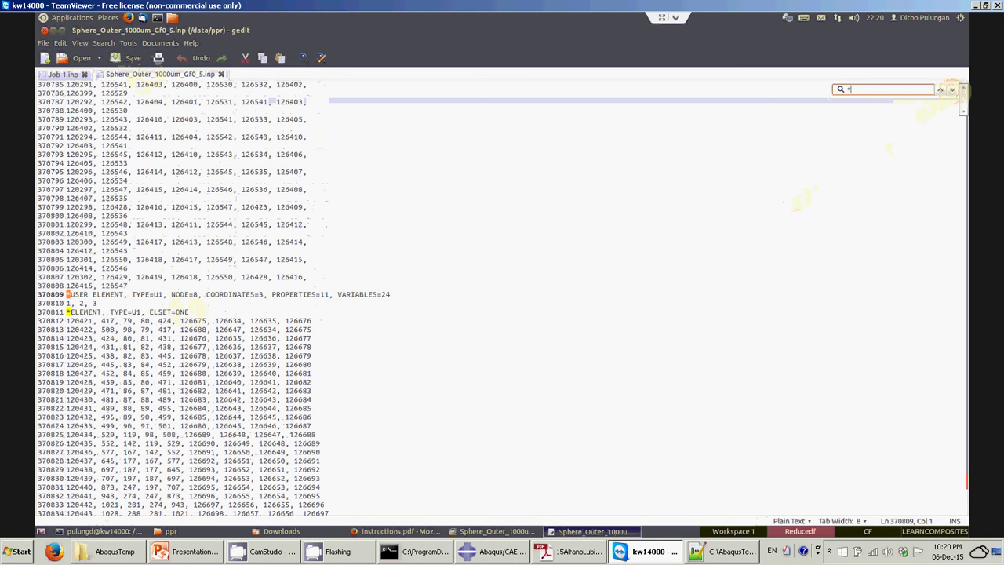
pyautogui.hotkey('ctrl', 'g')
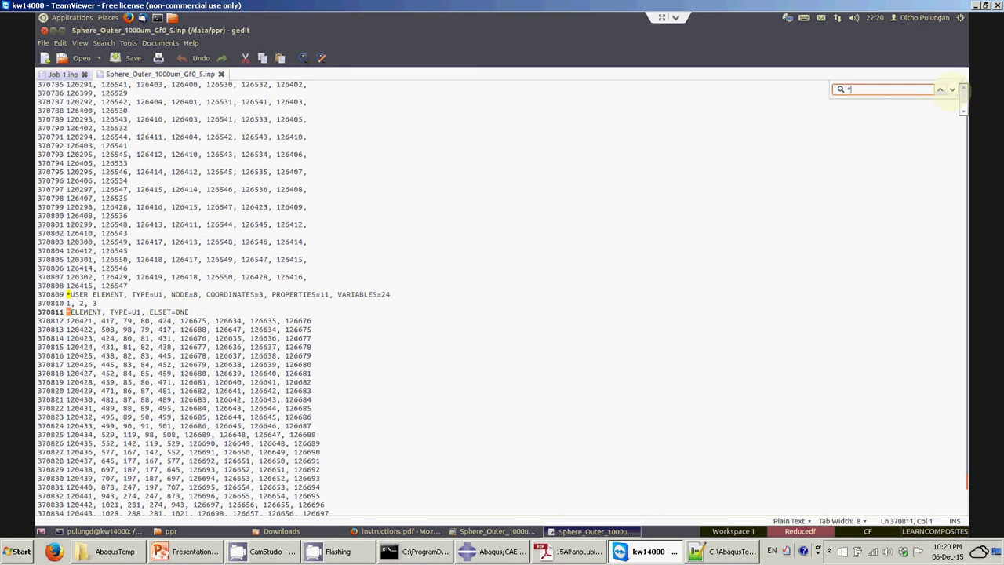
pyautogui.click(952, 89)
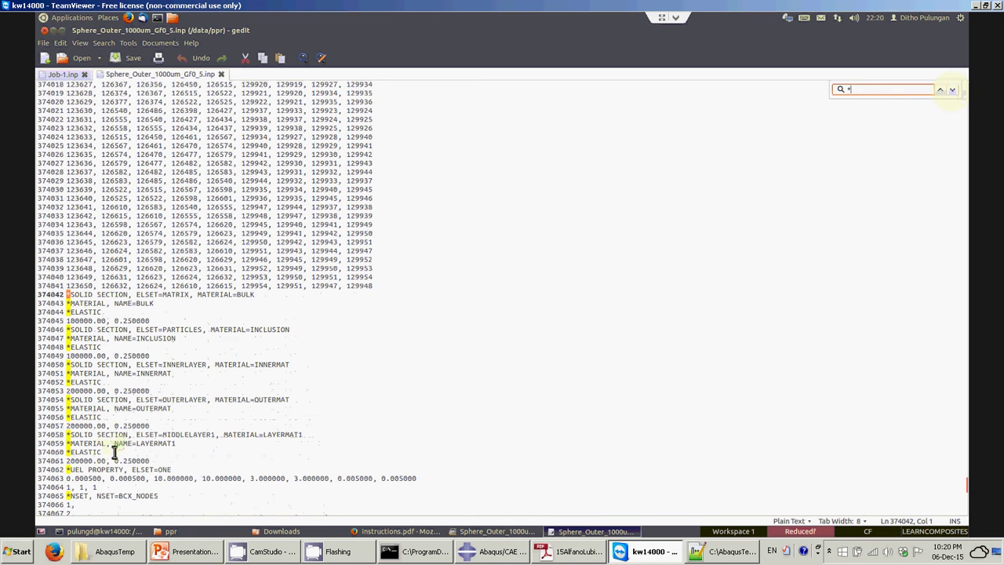
pyautogui.scroll(-1, 111, 461)
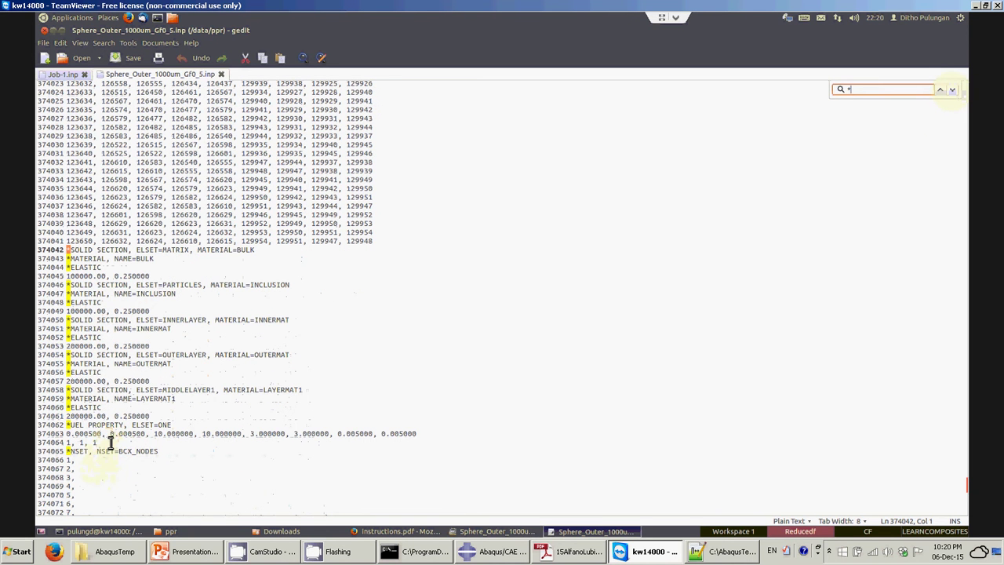
pyautogui.click(110, 442)
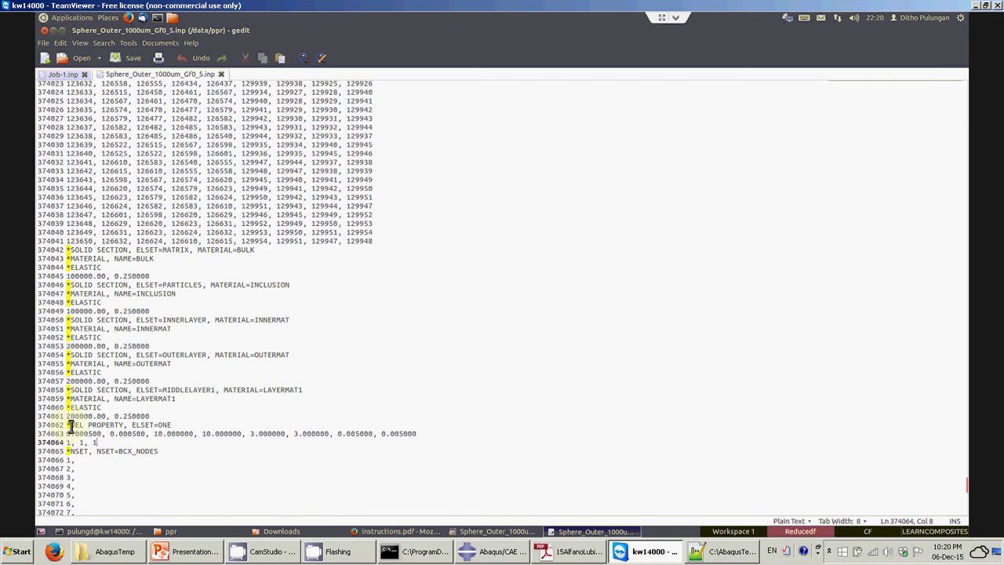
pyautogui.keyDown('shift'); pyautogui.click(68, 425); pyautogui.keyUp('shift')
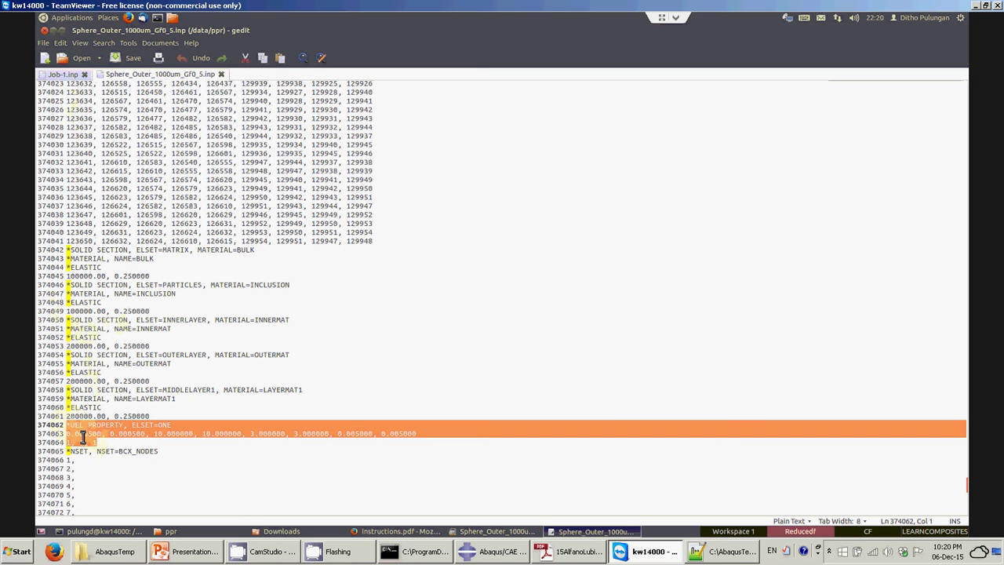
pyautogui.click(63, 74)
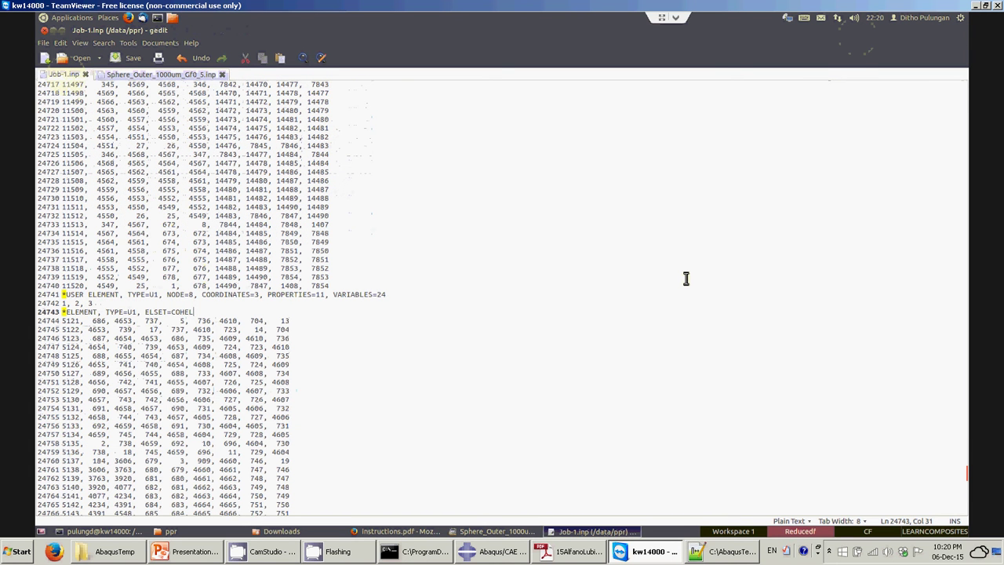
# - Replace the *Cohesive Section line under Section-2 with the pasted UEL PROPERTY block and save
pyautogui.hotkey('ctrl', 'f')
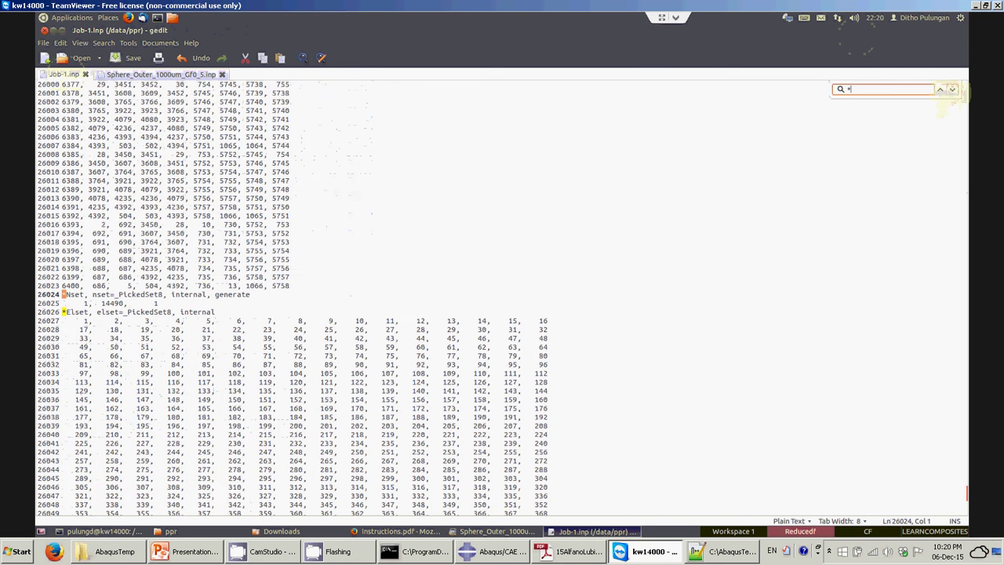
pyautogui.click(953, 89)
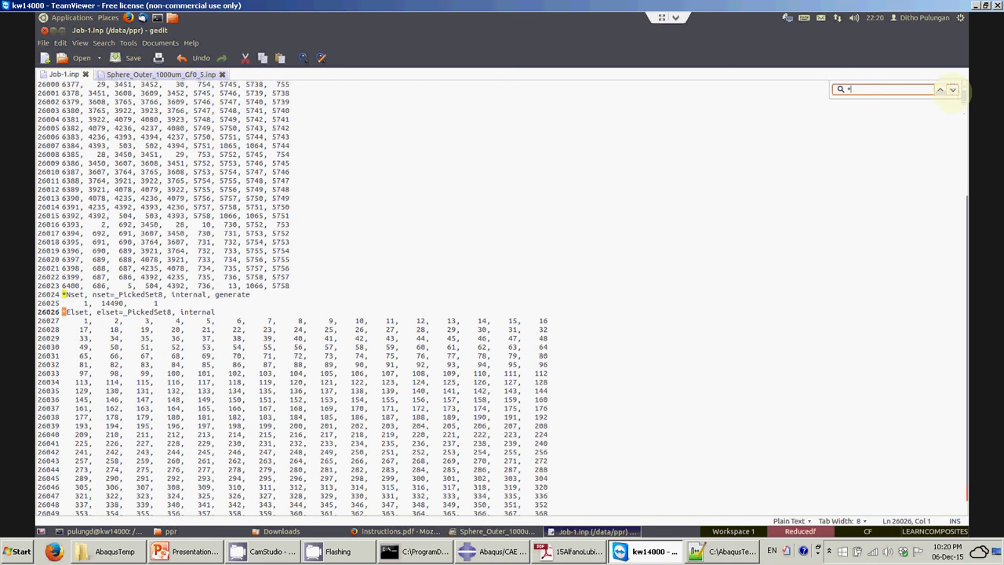
pyautogui.click(953, 89)
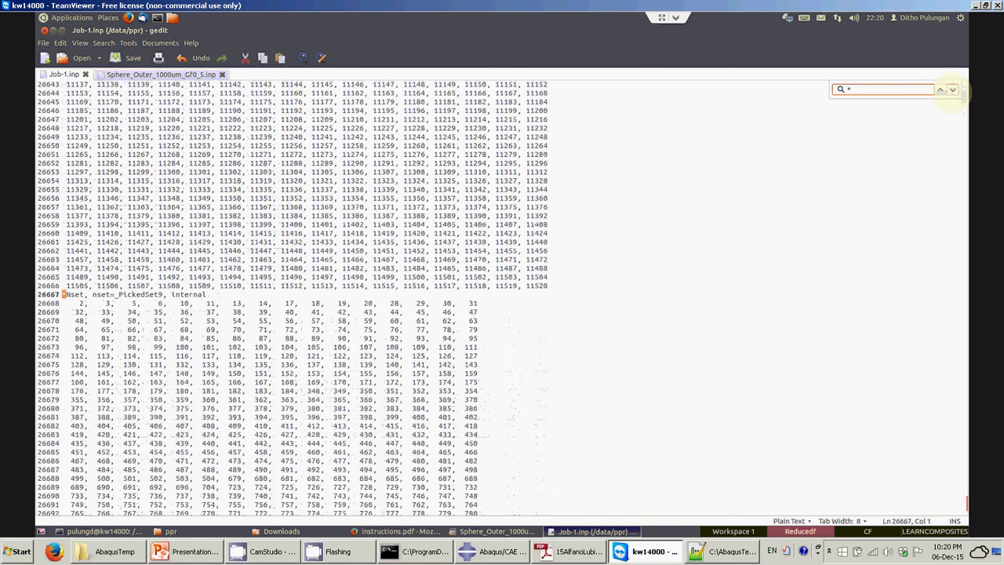
pyautogui.click(952, 88)
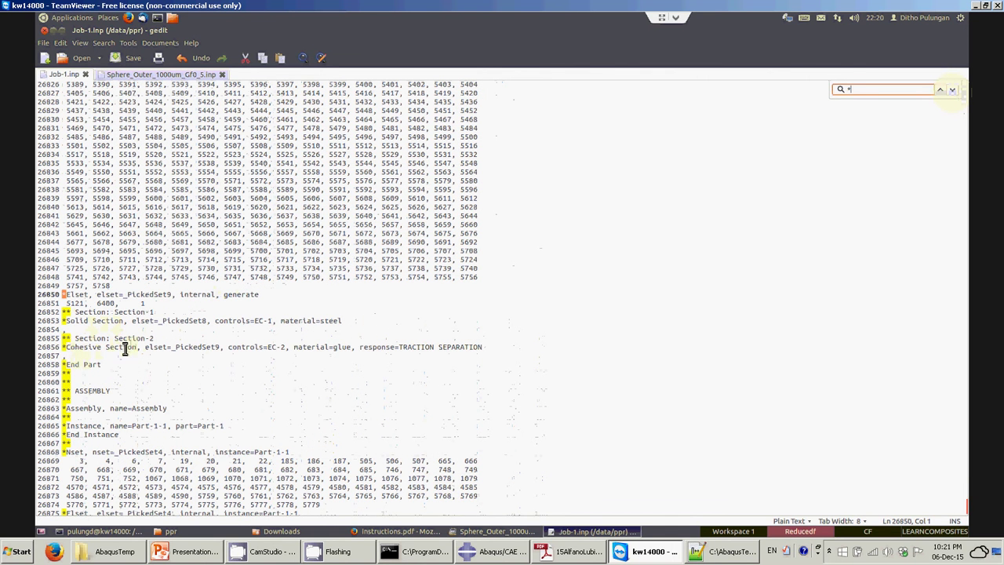
pyautogui.click(76, 354)
pyautogui.tripleClick(67, 348)
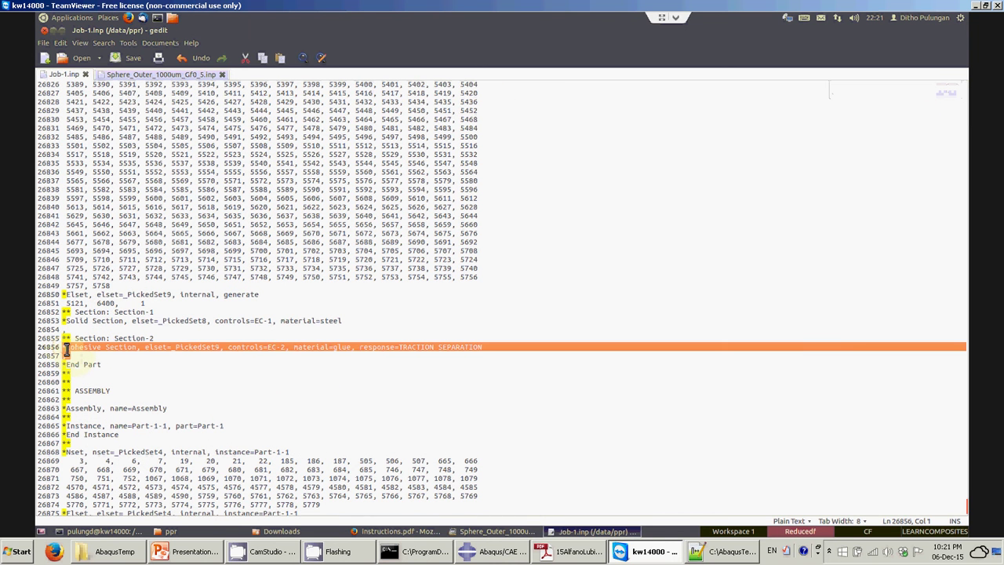
pyautogui.write('*EL PROPERTY, ELSET=ONE 0.000500, 0.000500, 10.000000, 10.000000, 3.000000, 3.000000, 0.005000, 0.005000 1, 1, 1')
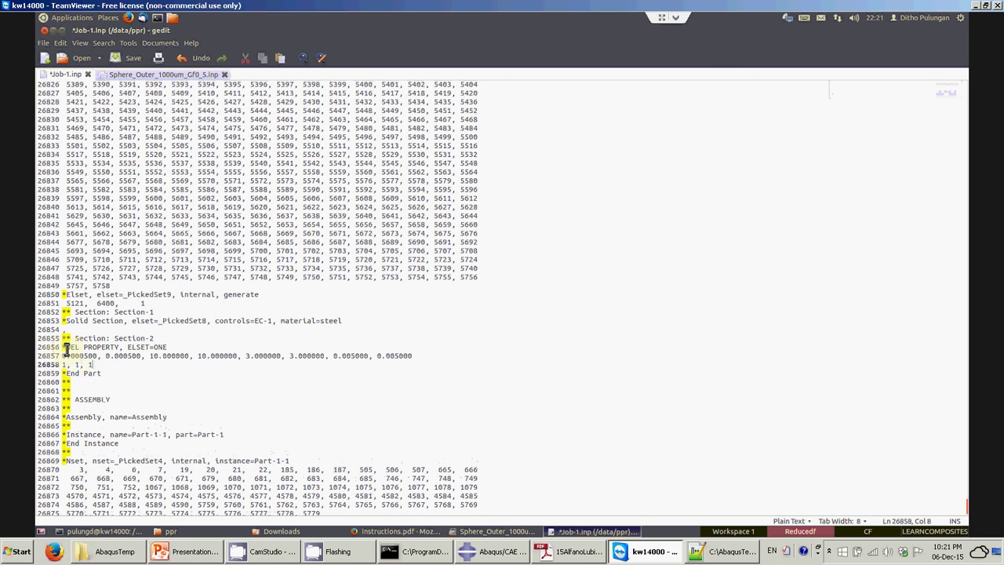
pyautogui.hotkey('ctrl', 's')
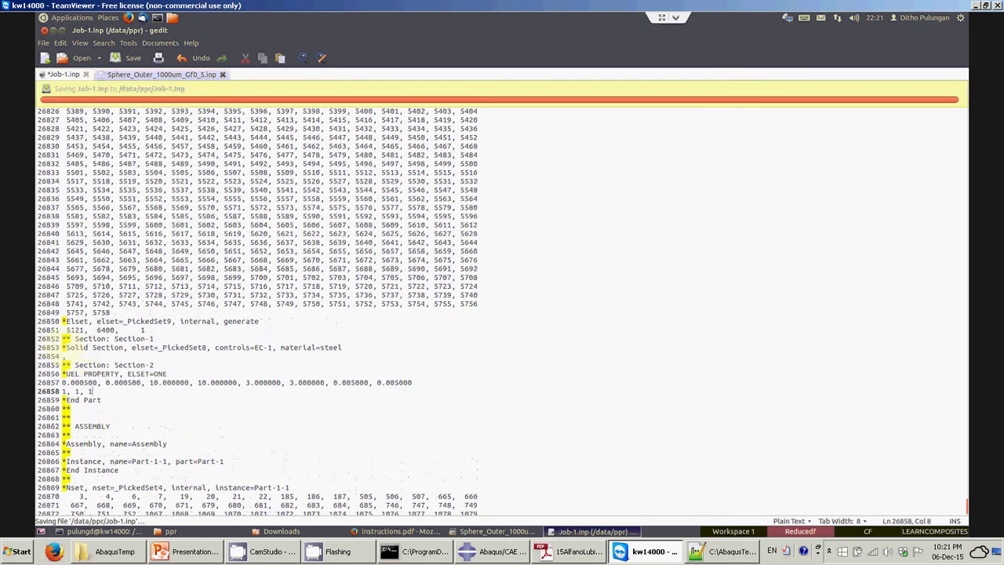
# - Change the block's ELSET=ONE to ELSET=COHEL and save Job-1.inp
pyautogui.click(173, 349)
pyautogui.press('BackSpace')
pyautogui.press('BackSpace')
pyautogui.write('COH')
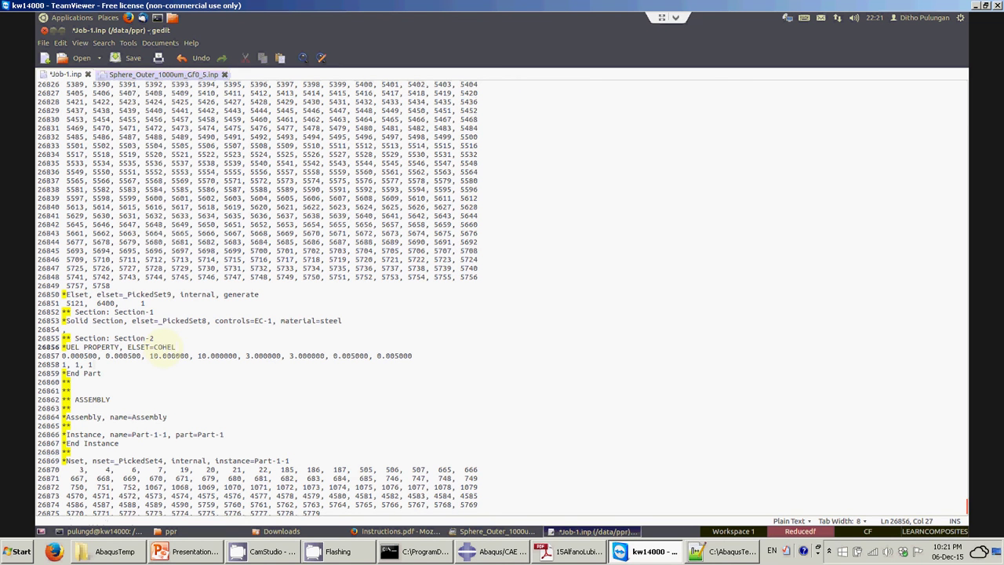
pyautogui.write('EL')
pyautogui.hotkey('ctrl', 's')
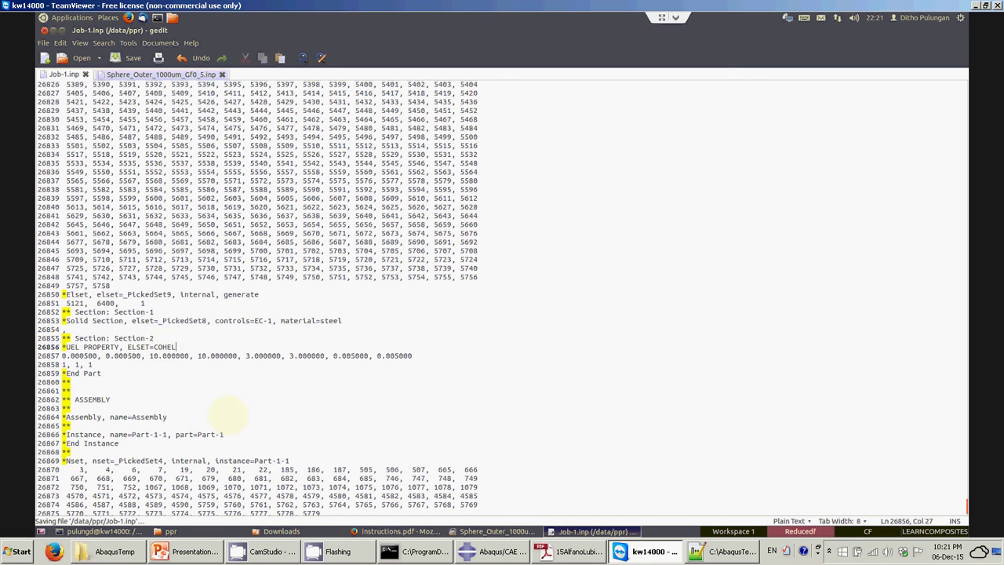
# - Delete the *Material, name=glue block from Job-1.inp
pyautogui.scroll(-5, 230, 418)
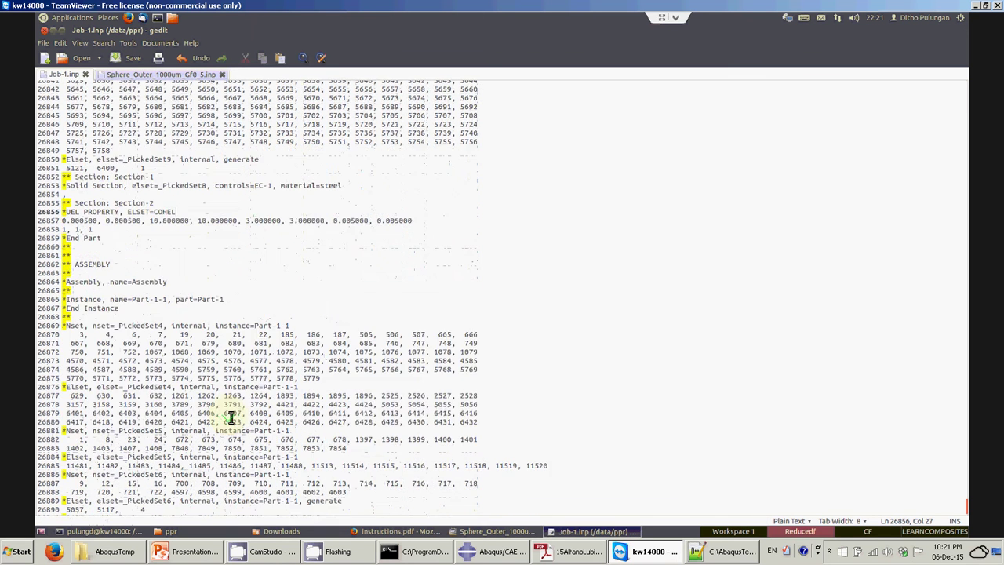
pyautogui.scroll(-12, 231, 418)
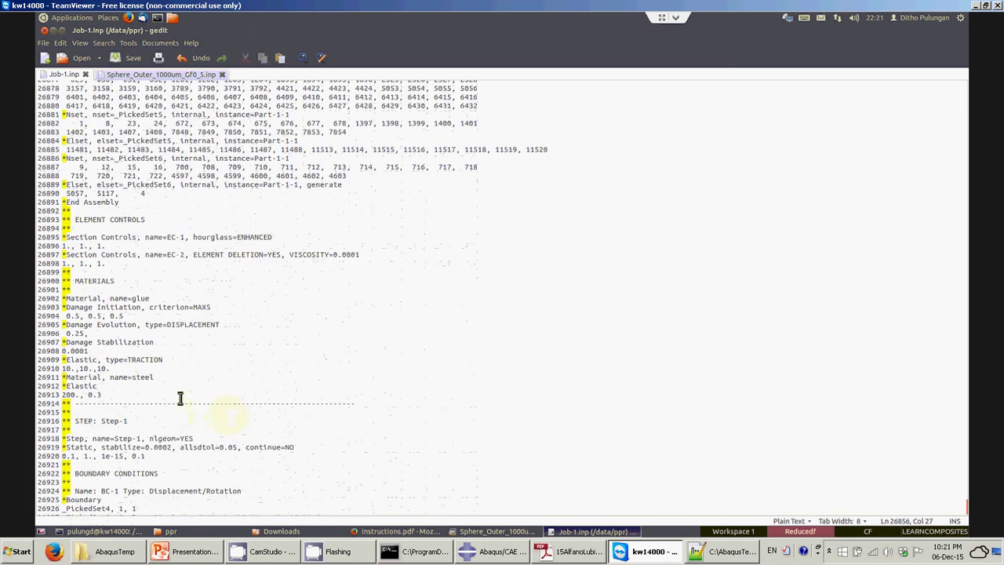
pyautogui.click(118, 369)
pyautogui.keyDown('shift'); pyautogui.click(65, 298); pyautogui.keyUp('shift')
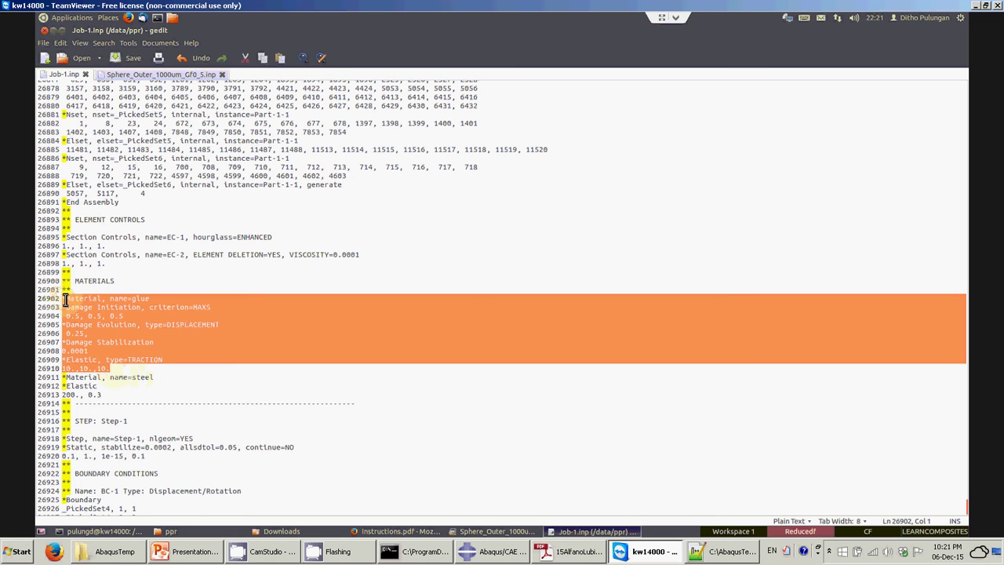
pyautogui.press('Delete')
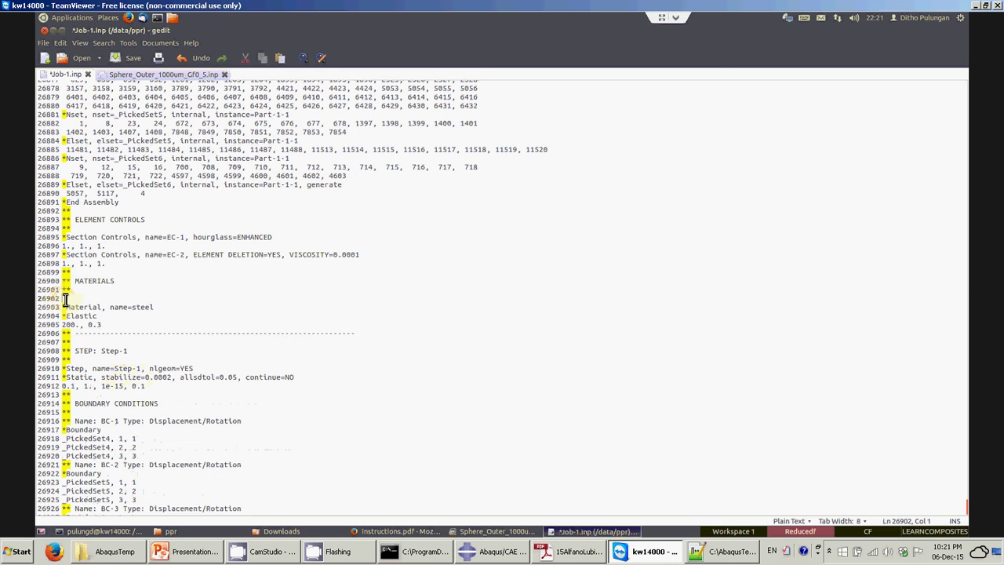
pyautogui.press('BackSpace')
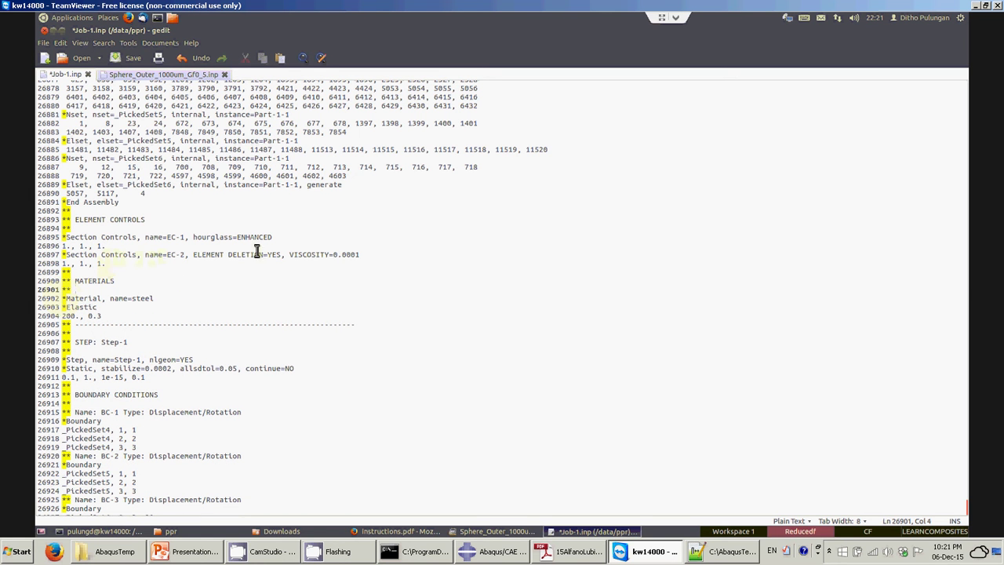
# - Delete the EC-2 section controls lines and save Job-1.inp
pyautogui.click(115, 268)
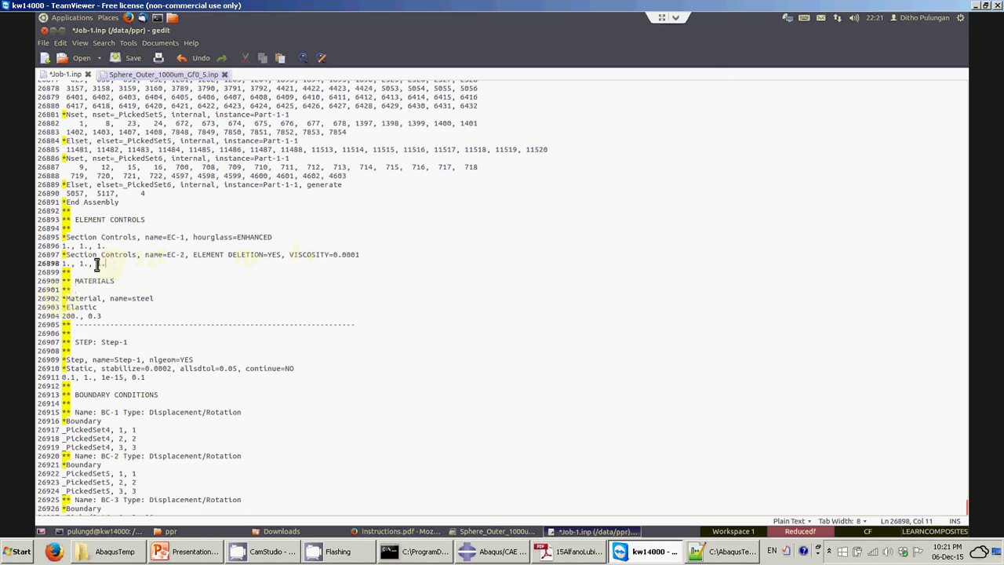
pyautogui.keyDown('shift'); pyautogui.click(65, 257); pyautogui.keyUp('shift')
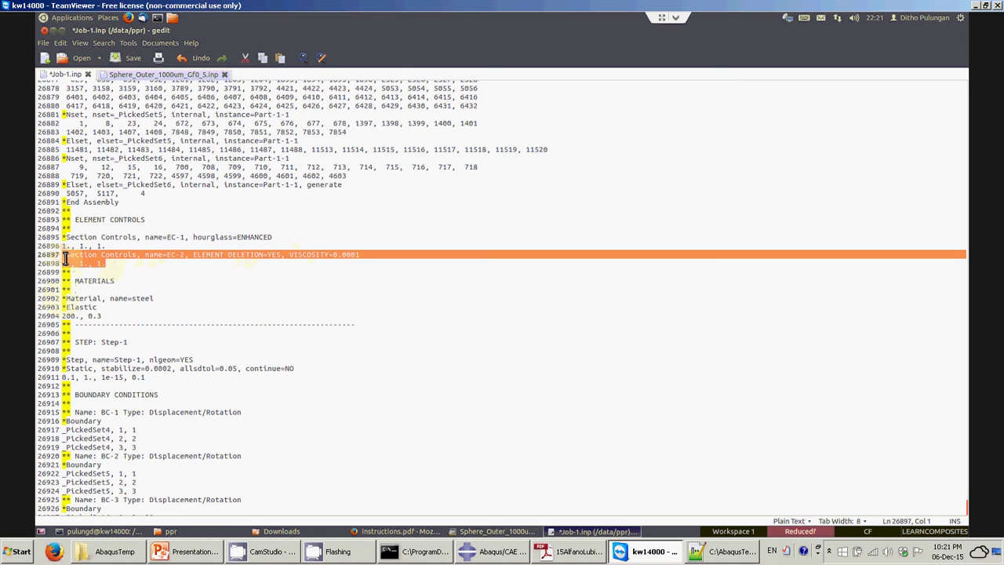
pyautogui.press('Delete')
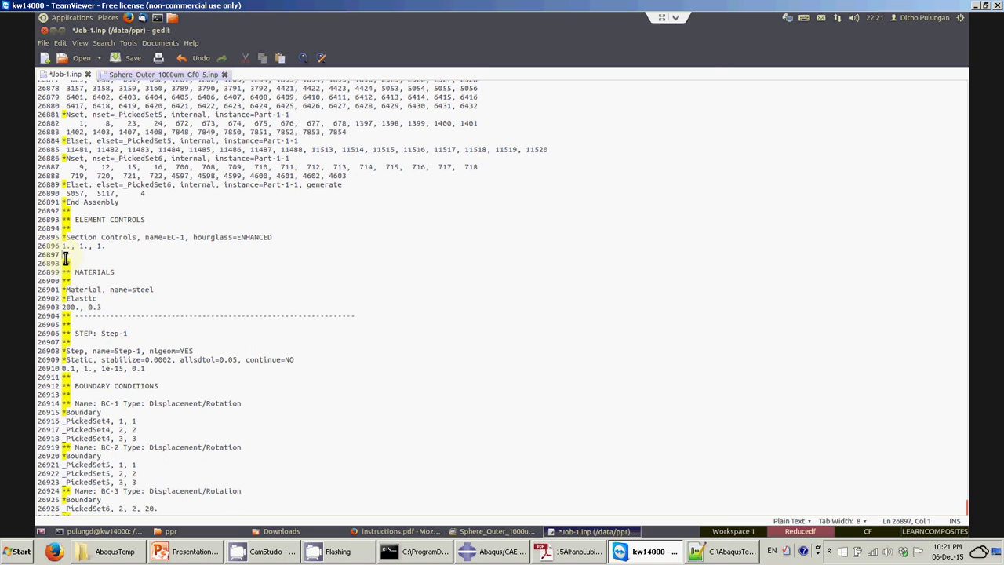
pyautogui.press('BackSpace')
pyautogui.hotkey('ctrl', 's')
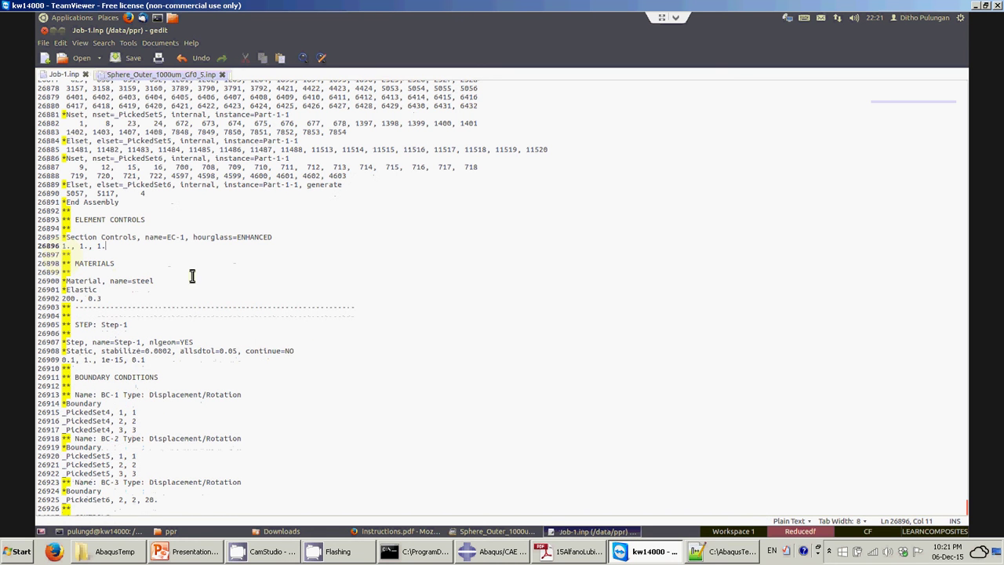
# - Bring up the cohesive-models sensitivity paper in Adobe Reader at its first page
pyautogui.scroll(2, 192, 274)
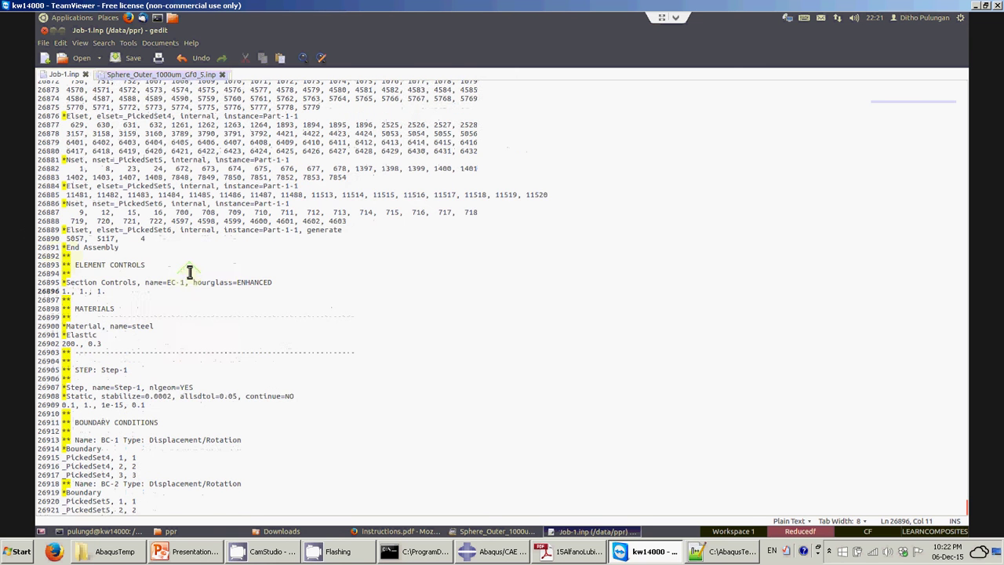
pyautogui.scroll(5, 190, 272)
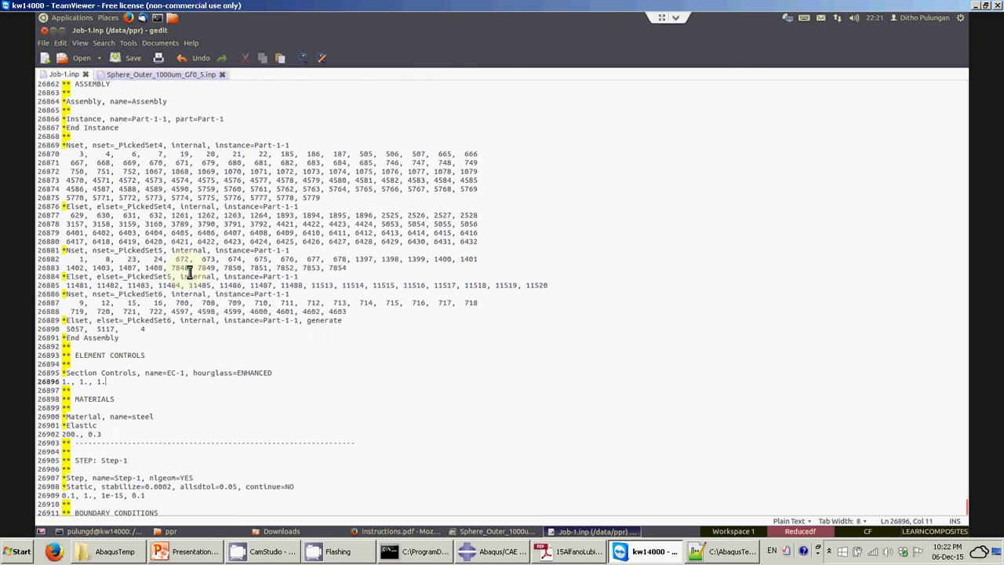
pyautogui.scroll(7, 189, 272)
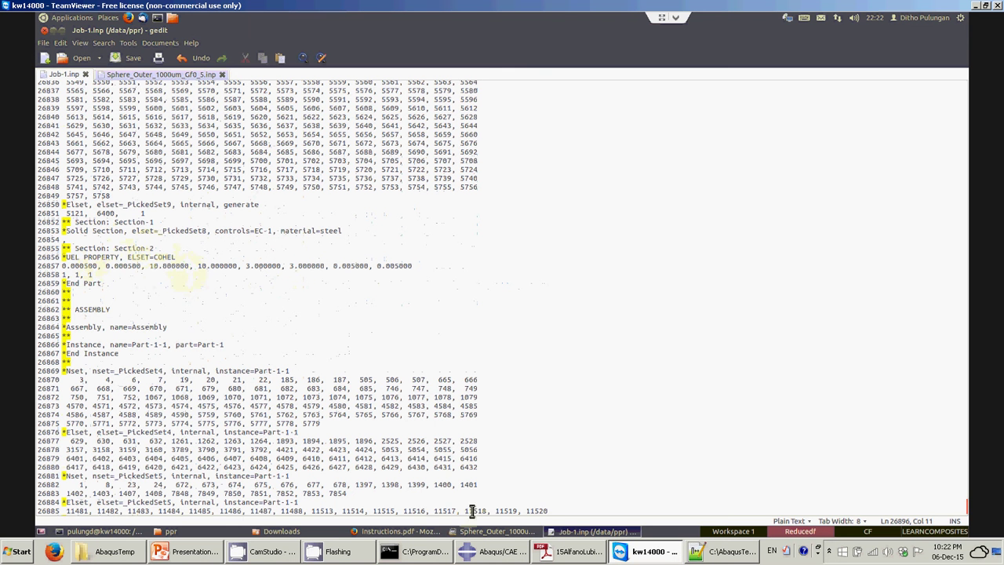
pyautogui.click(574, 551)
pyautogui.scroll(10, 550, 330)
# - View Fig. 1 on page 68 comparing cohesive laws including PPR, then minimize the paper
pyautogui.moveTo(998, 208); pyautogui.dragTo(989, 82)
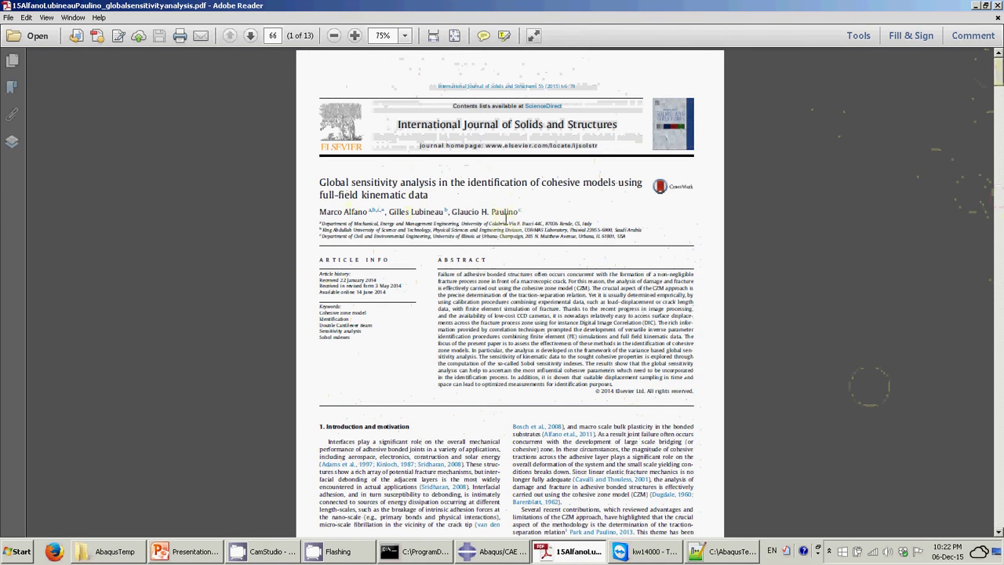
pyautogui.scroll(4, 451, 310)
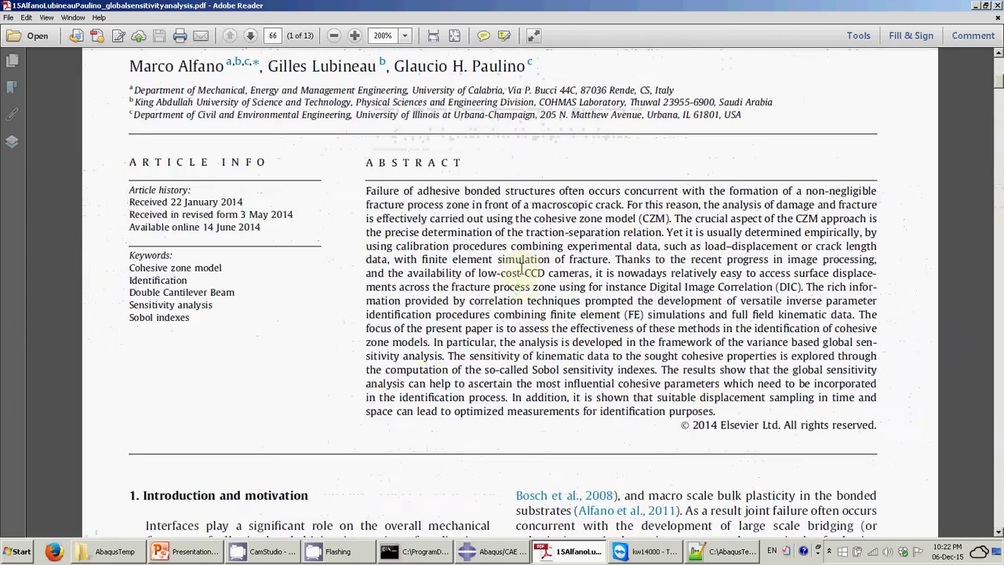
pyautogui.scroll(-2, 524, 268)
pyautogui.scroll(-15, 524, 298)
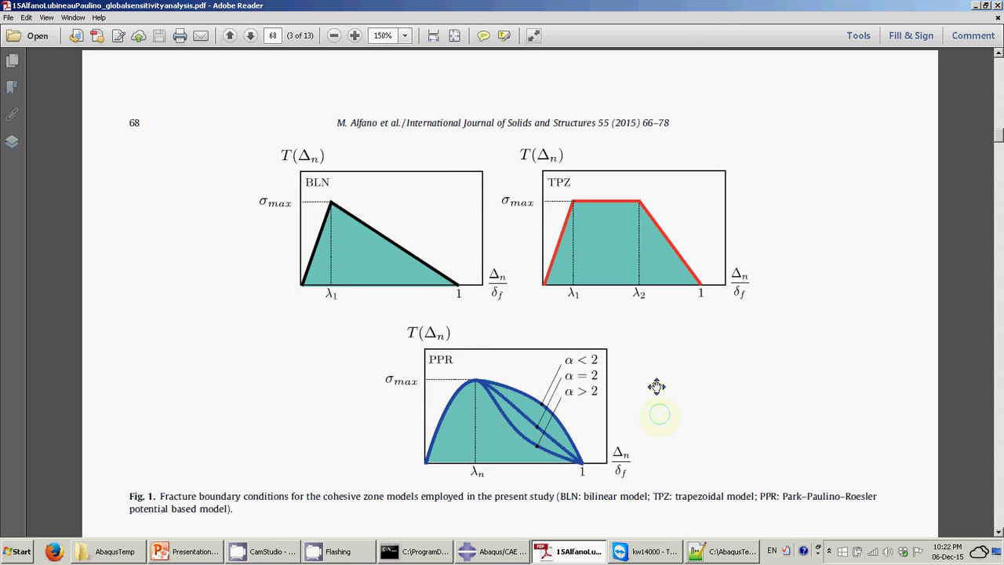
pyautogui.scroll(10, 657, 368)
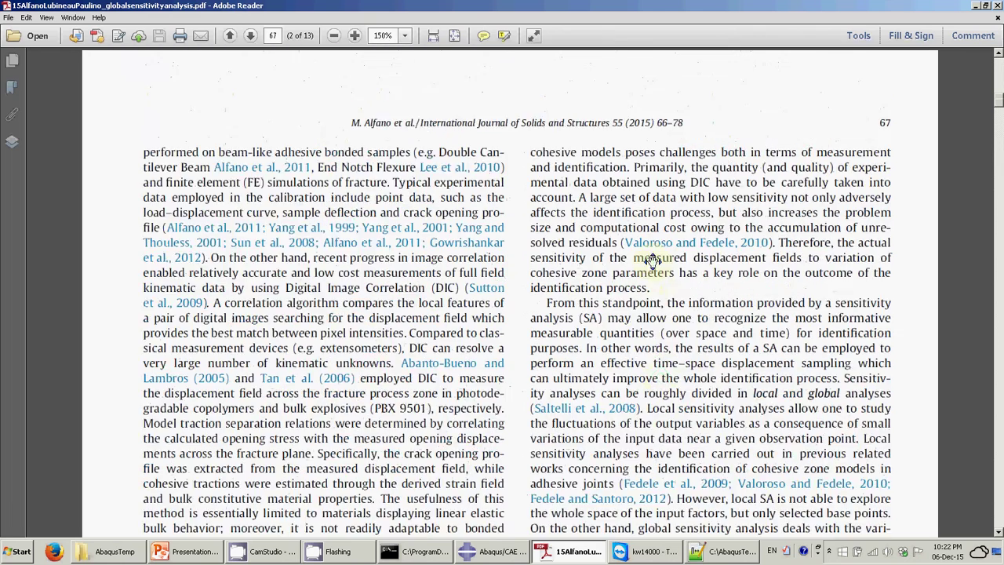
pyautogui.scroll(6, 653, 262)
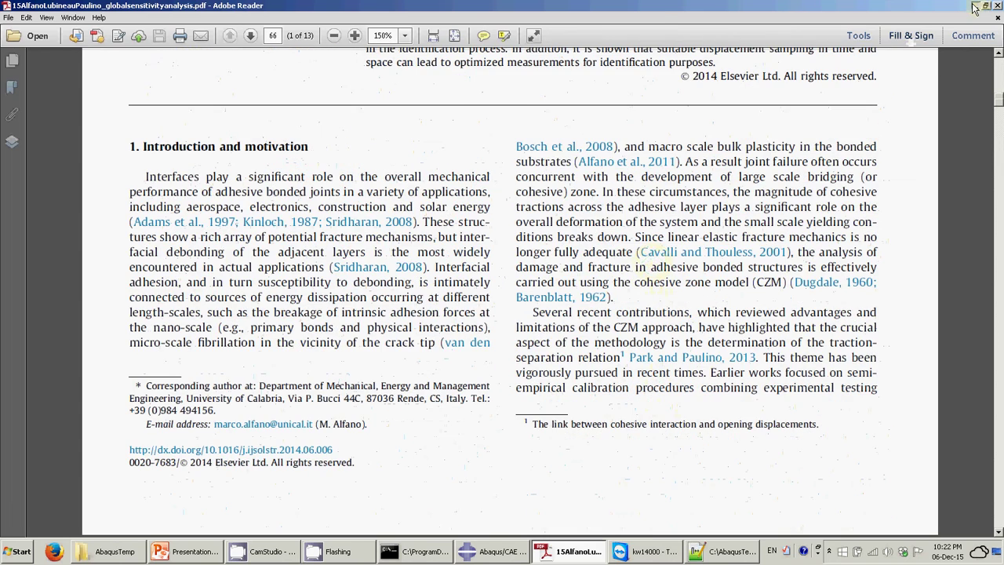
pyautogui.click(975, 6)
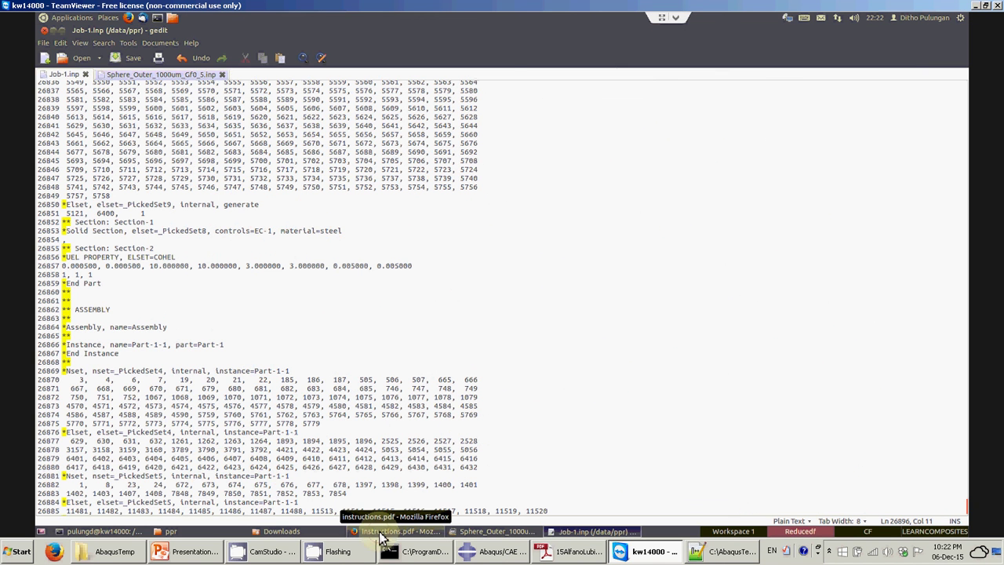
# - Scroll the PPR instructions PDF down to the example *UEL PROPERTY parameter values
pyautogui.click(382, 534)
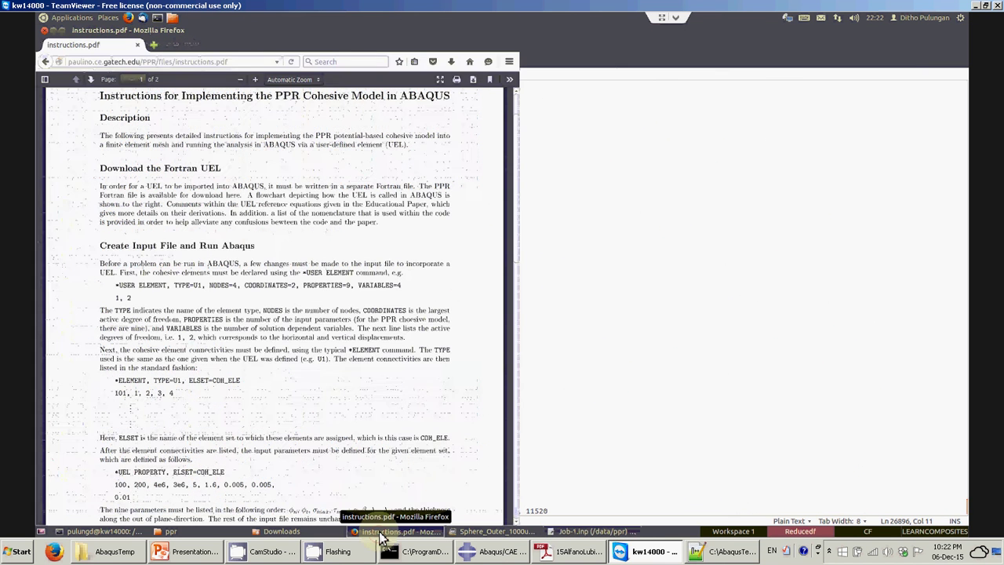
pyautogui.click(607, 296)
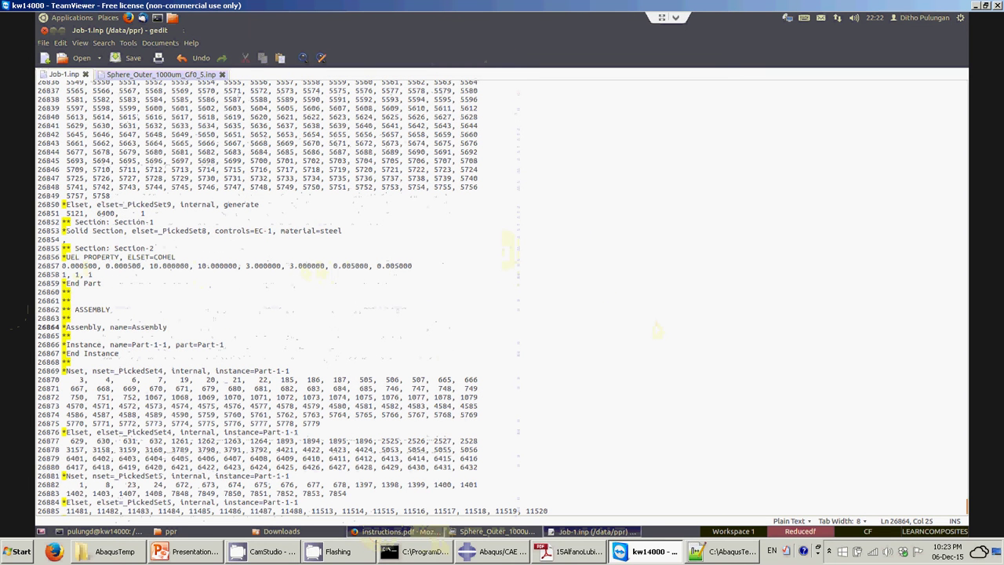
pyautogui.click(423, 532)
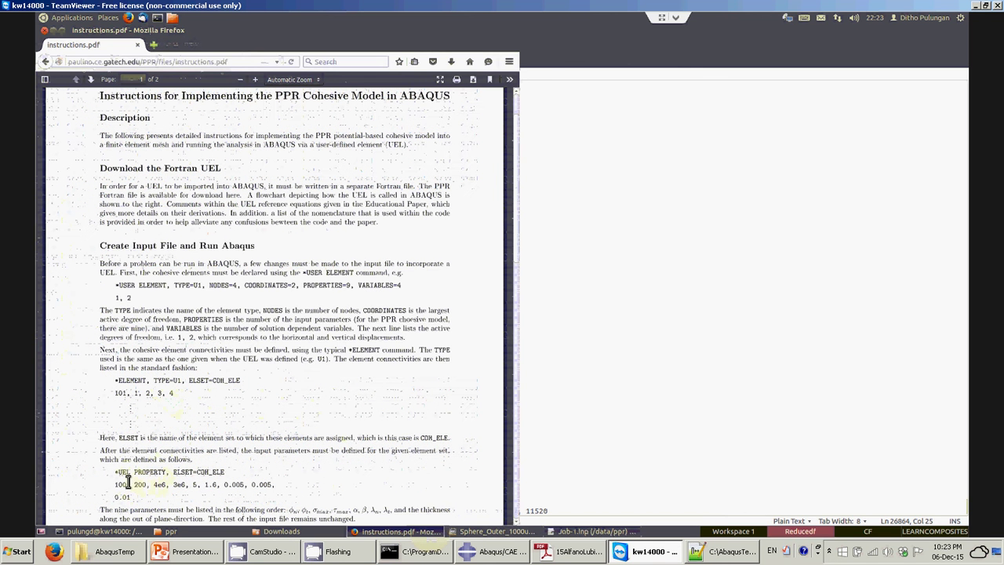
pyautogui.scroll(-1, 122, 490)
pyautogui.scroll(-1, 196, 480)
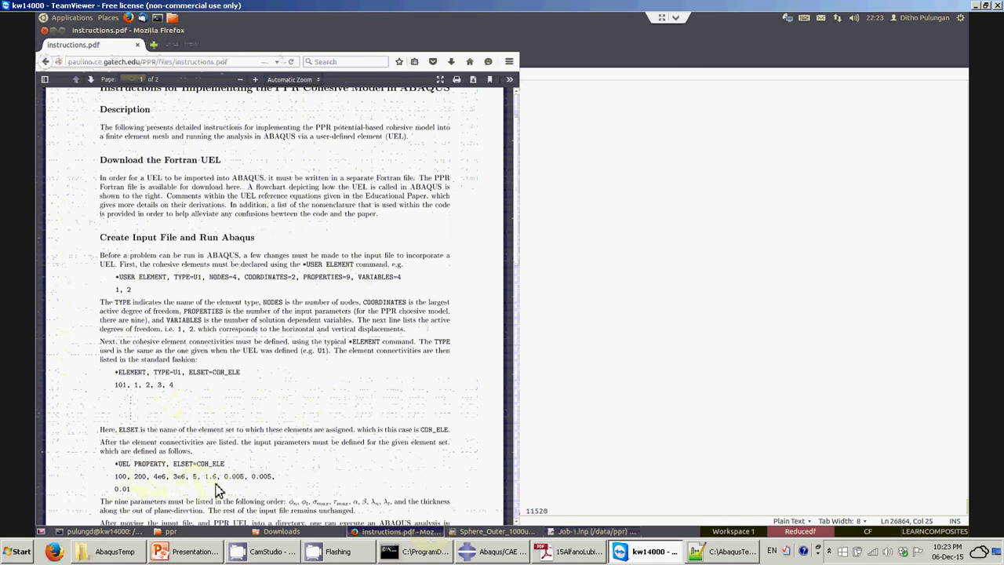
pyautogui.scroll(-2, 188, 494)
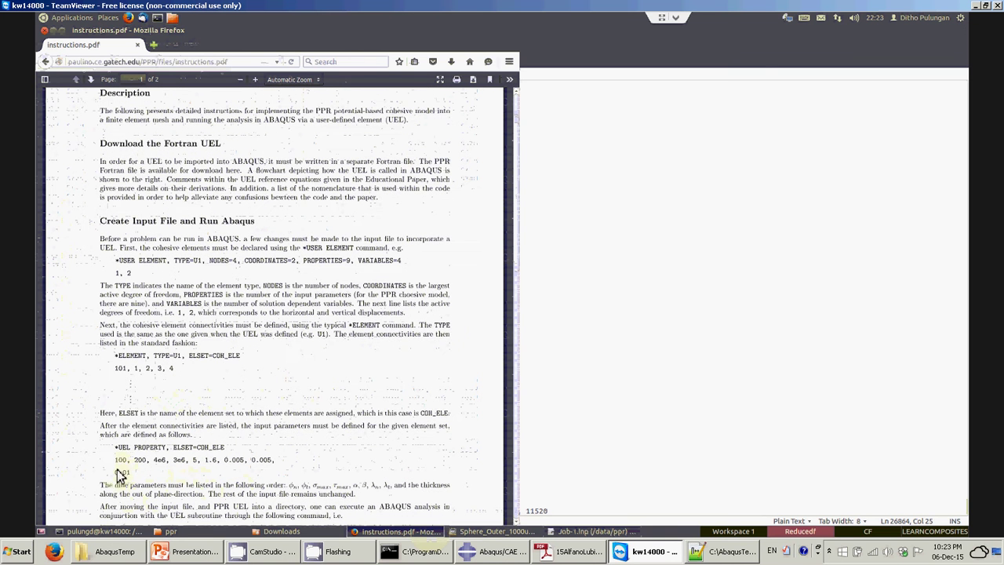
pyautogui.scroll(-1, 144, 469)
pyautogui.scroll(-1, 145, 455)
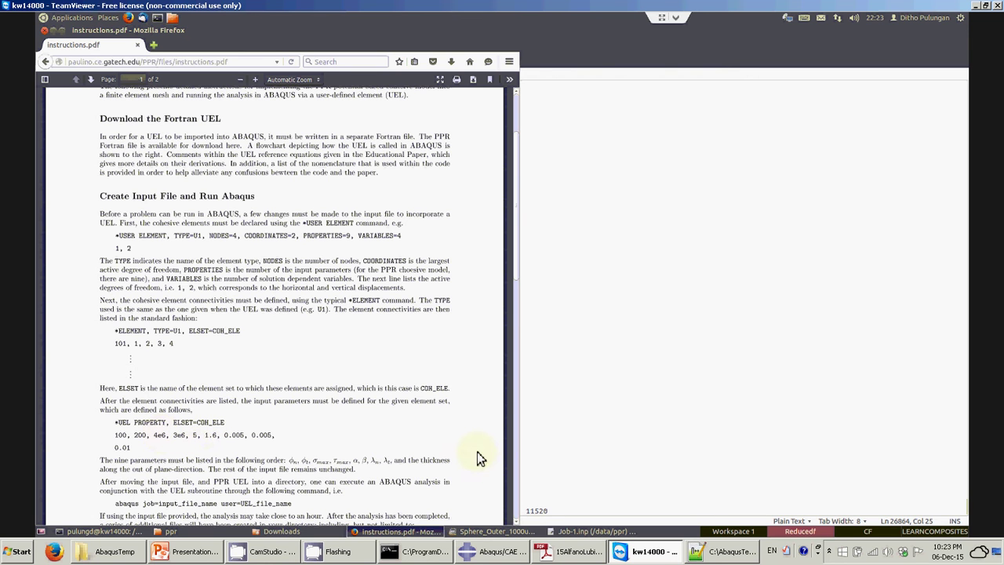
# - Bring the Alfano cohesive-law paper back up in Adobe Reader
pyautogui.moveTo(565, 554)
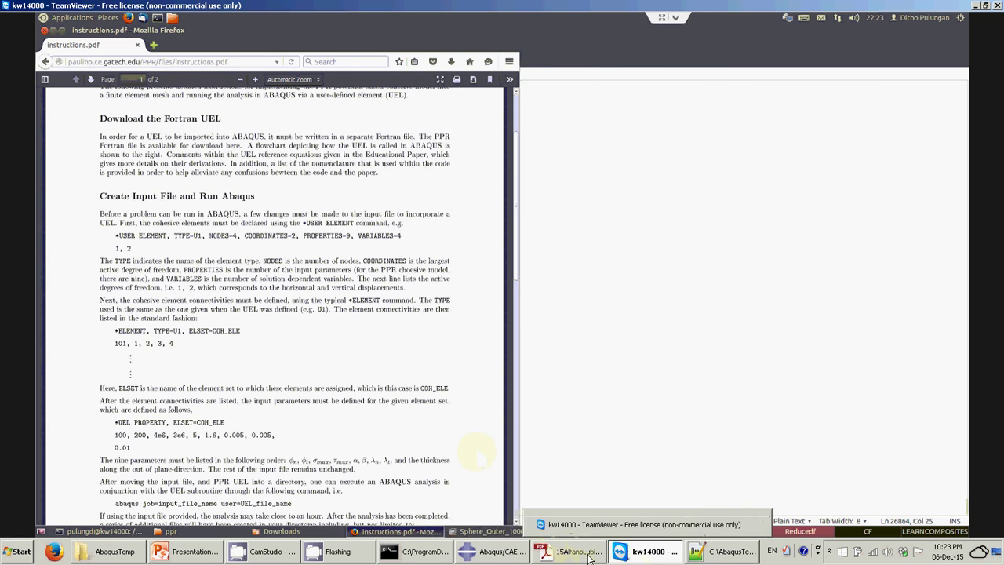
pyautogui.click(560, 527)
pyautogui.scroll(-15, 551, 380)
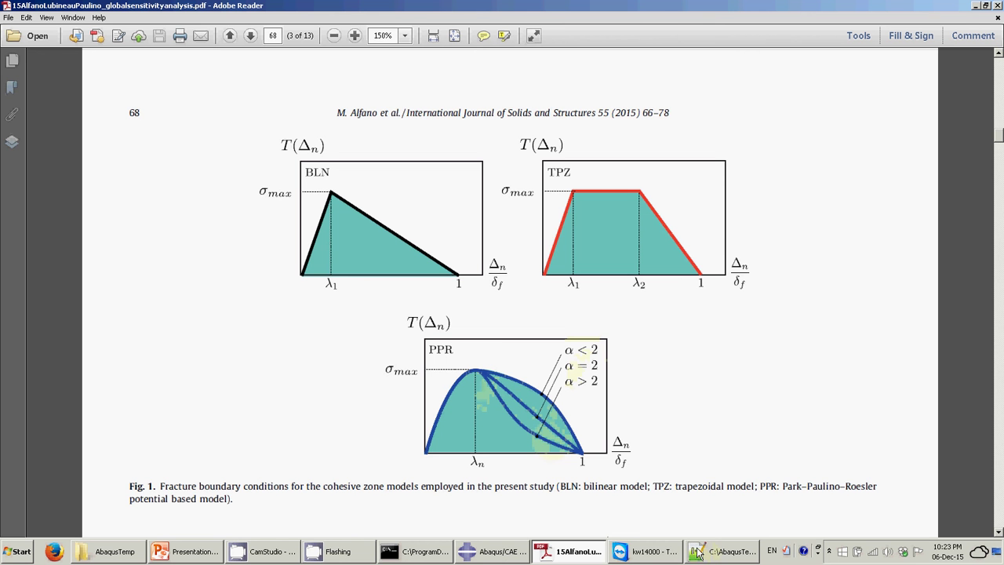
# - Compare the instructions PDF with the Alfano paper's Fig. 1, then bring up Job-1.inp in Notepad++
pyautogui.click(642, 552)
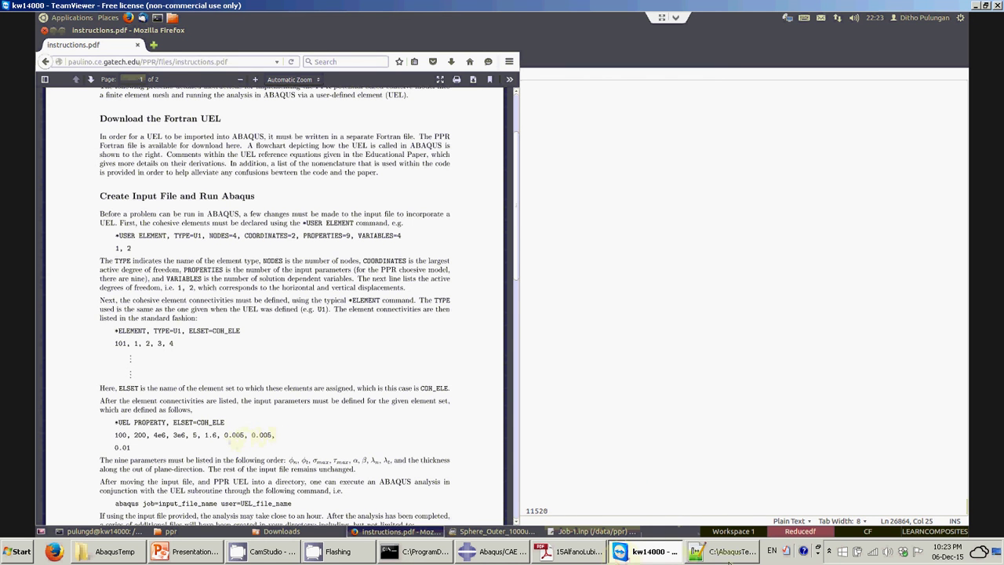
pyautogui.click(726, 551)
pyautogui.click(642, 552)
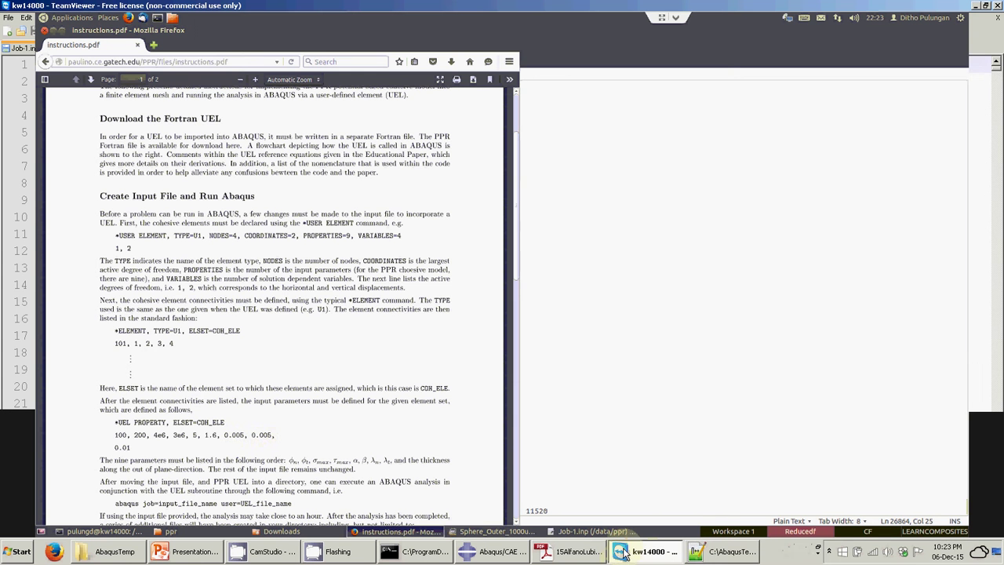
pyautogui.click(553, 549)
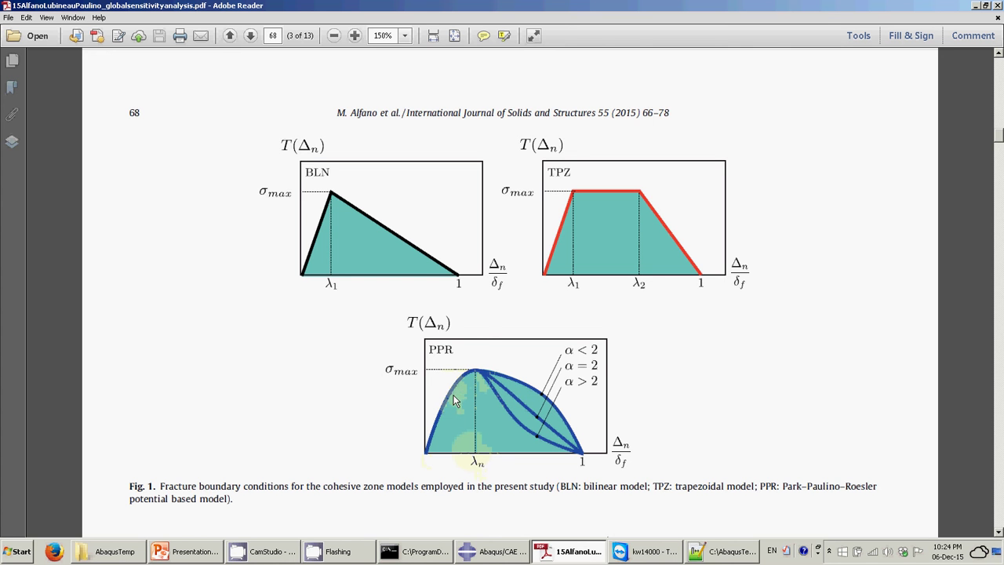
pyautogui.click(714, 555)
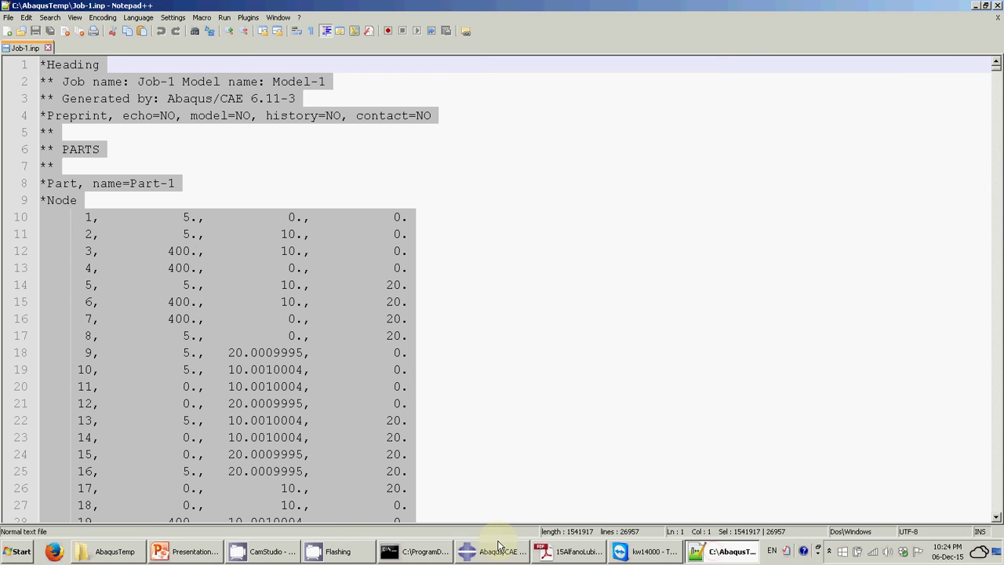
pyautogui.click(189, 551)
pyautogui.click(133, 267)
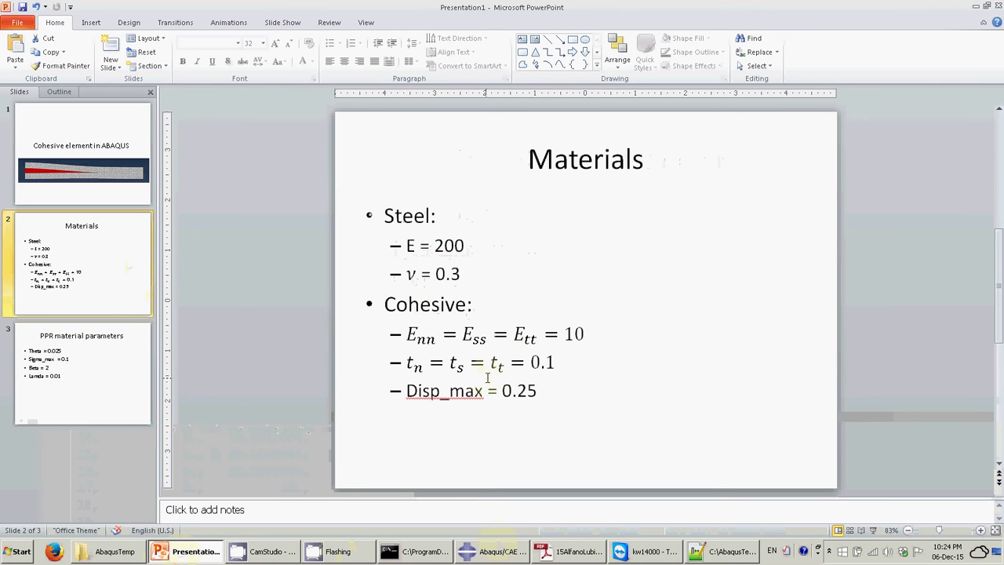
pyautogui.click(110, 377)
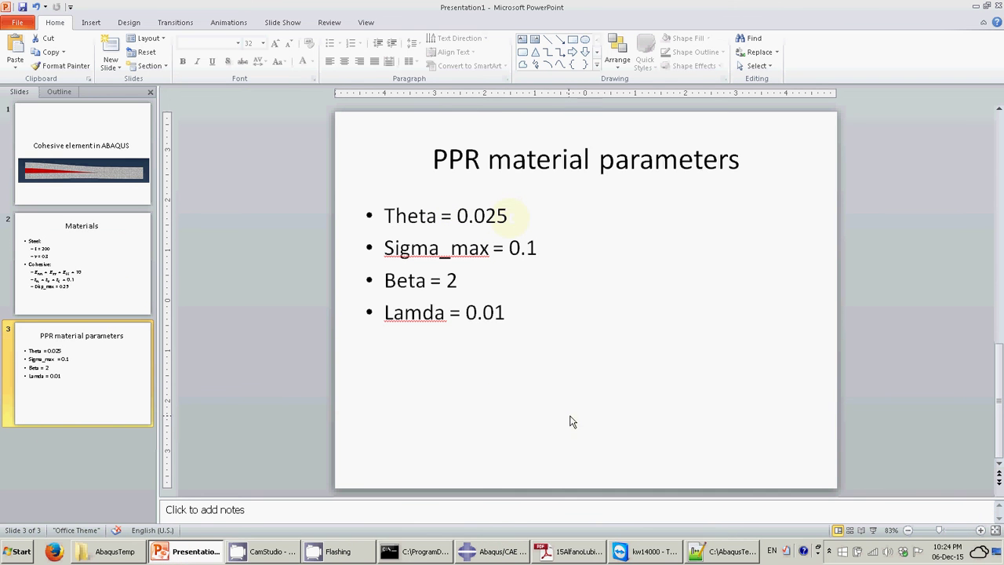
# - In the remote gedit, change the first UEL PROPERTY value to 0.0250000
pyautogui.click(698, 551)
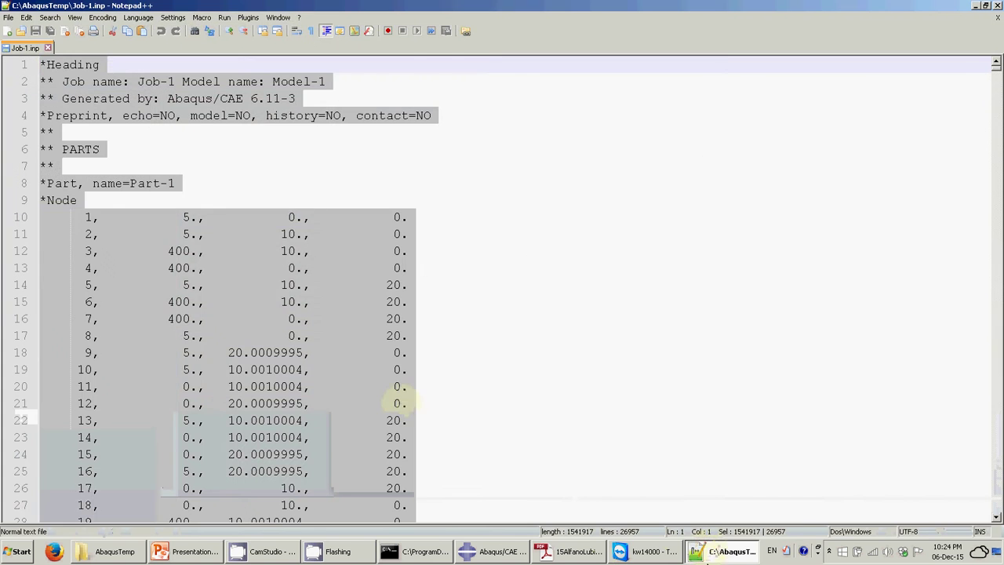
pyautogui.click(648, 551)
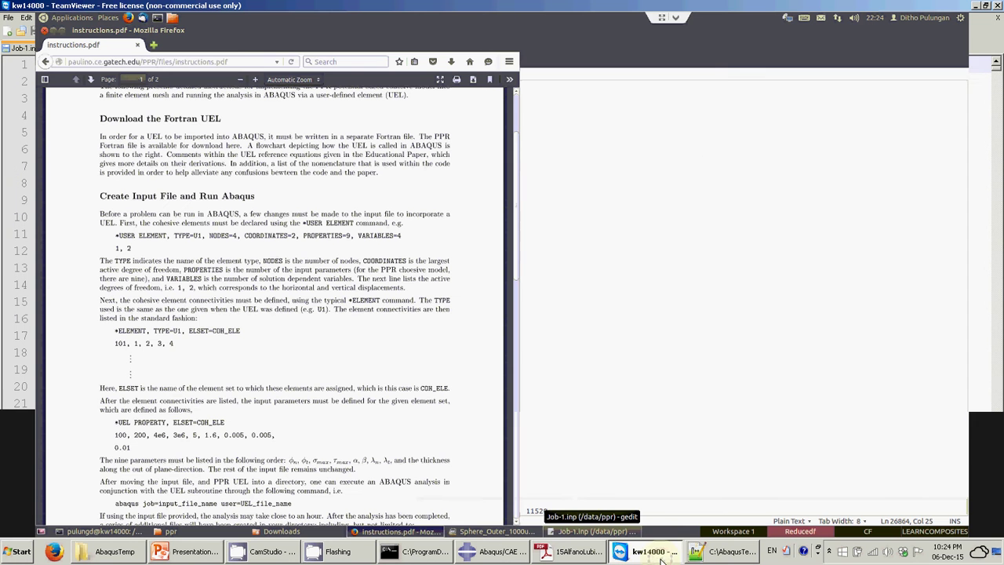
pyautogui.click(595, 284)
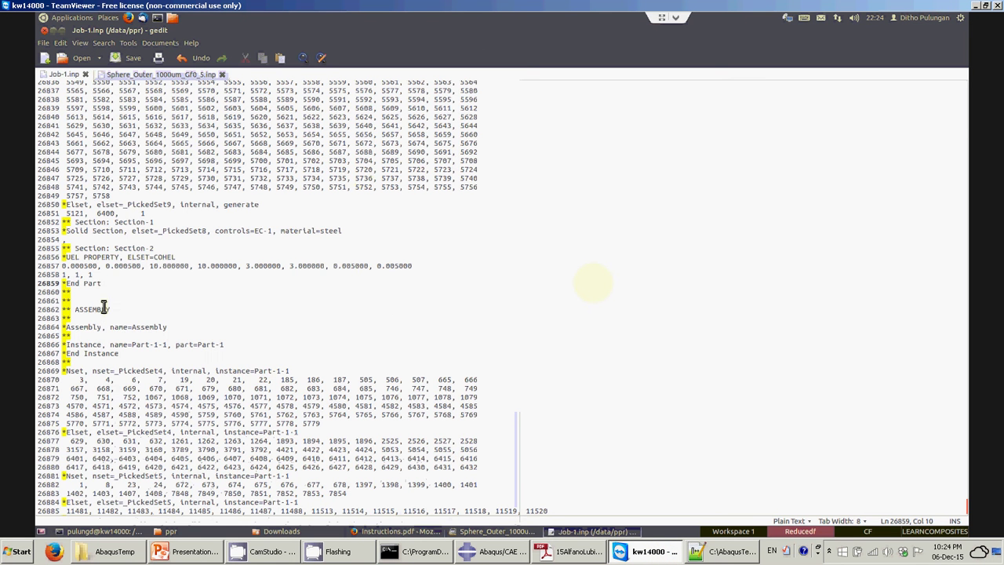
pyautogui.click(77, 266)
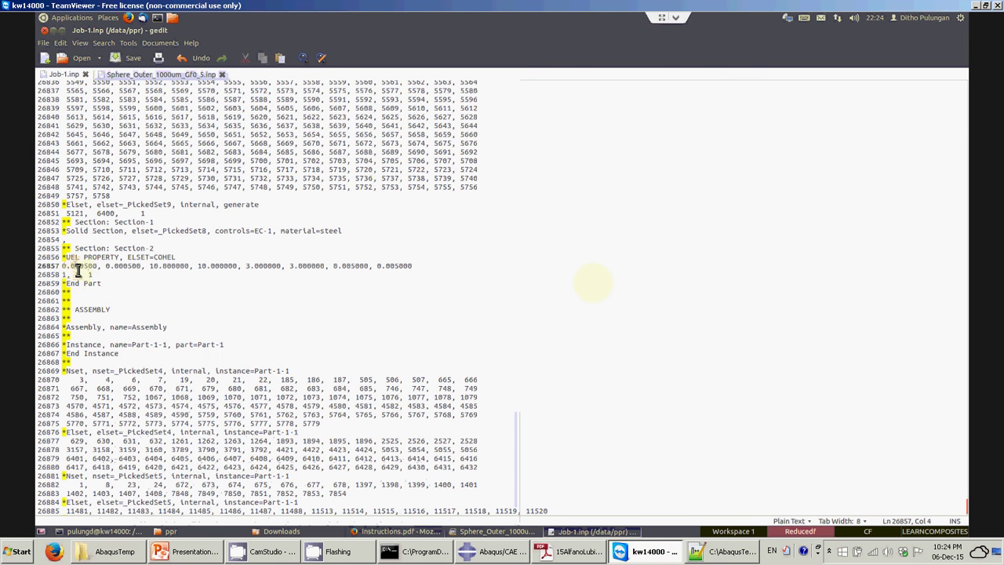
pyautogui.write('25')
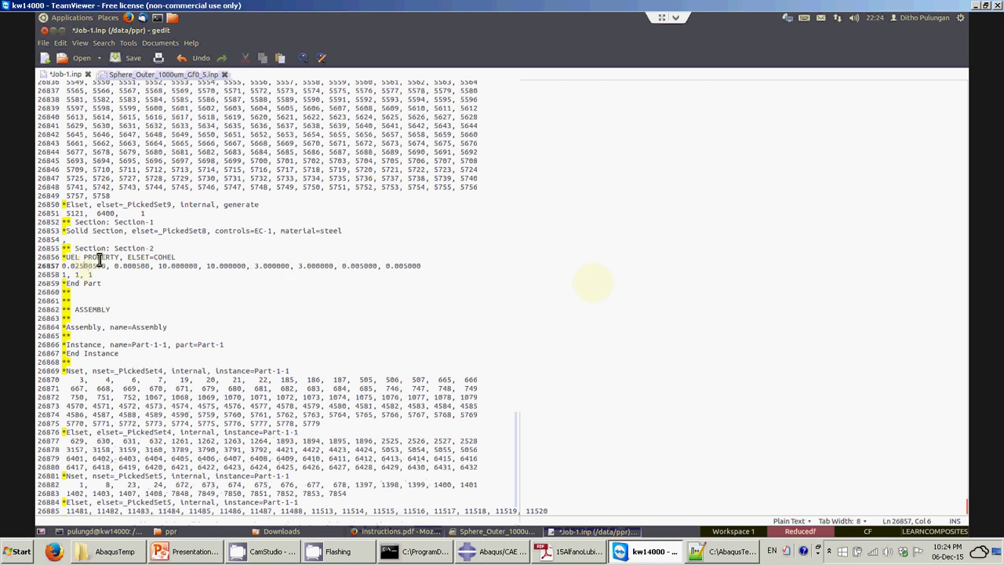
pyautogui.press('Right')
pyautogui.press('Right')
pyautogui.press('Delete')
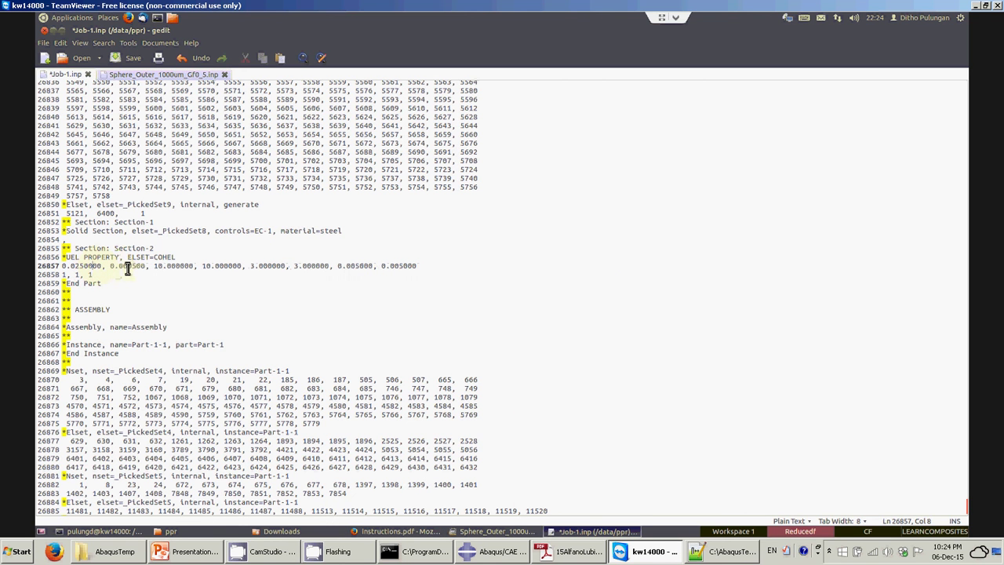
# - Change the second UEL PROPERTY value to 0.0250000 and return to the PPR parameters slide
pyautogui.click(127, 268)
pyautogui.write('25')
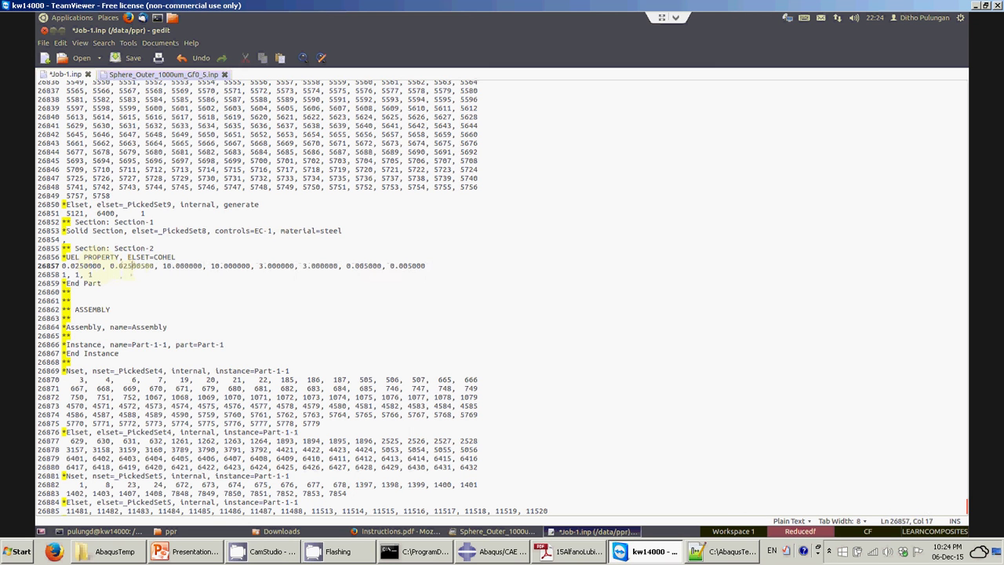
pyautogui.press('Right')
pyautogui.press('Right')
pyautogui.press('Right')
pyautogui.press('BackSpace')
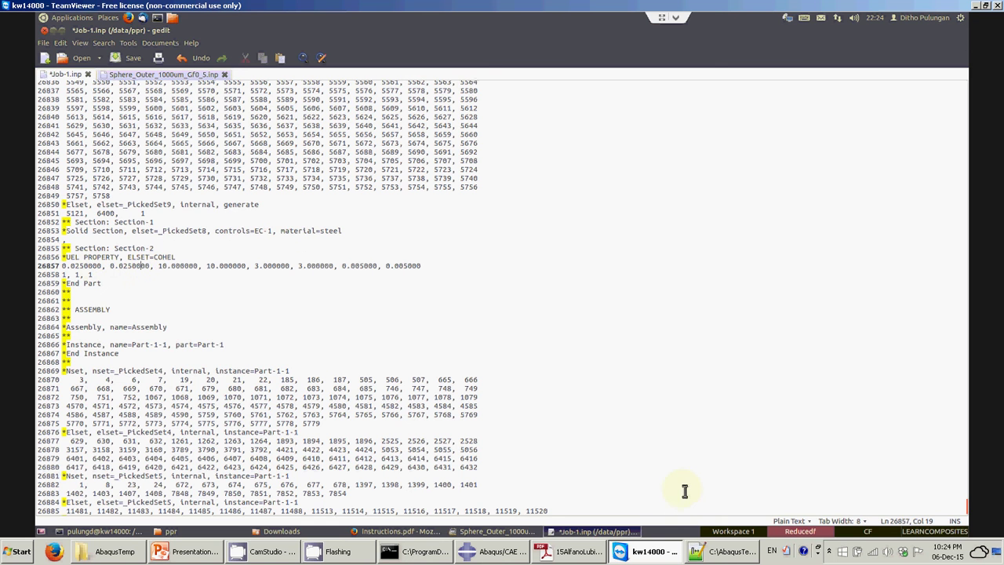
pyautogui.click(174, 554)
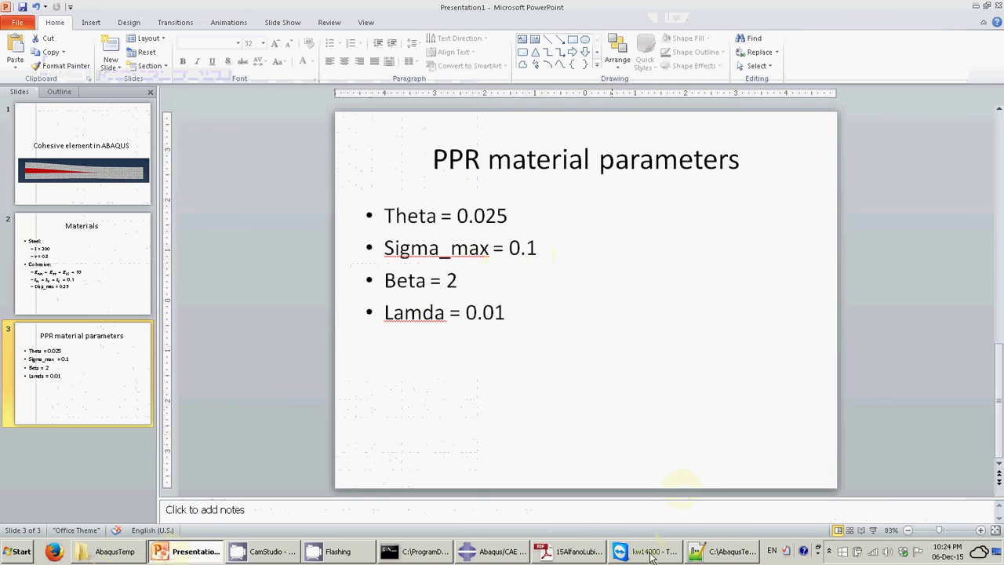
# - Change the third and fourth UEL PROPERTY values from 10.000000 to 0.1000000
pyautogui.click(500, 552)
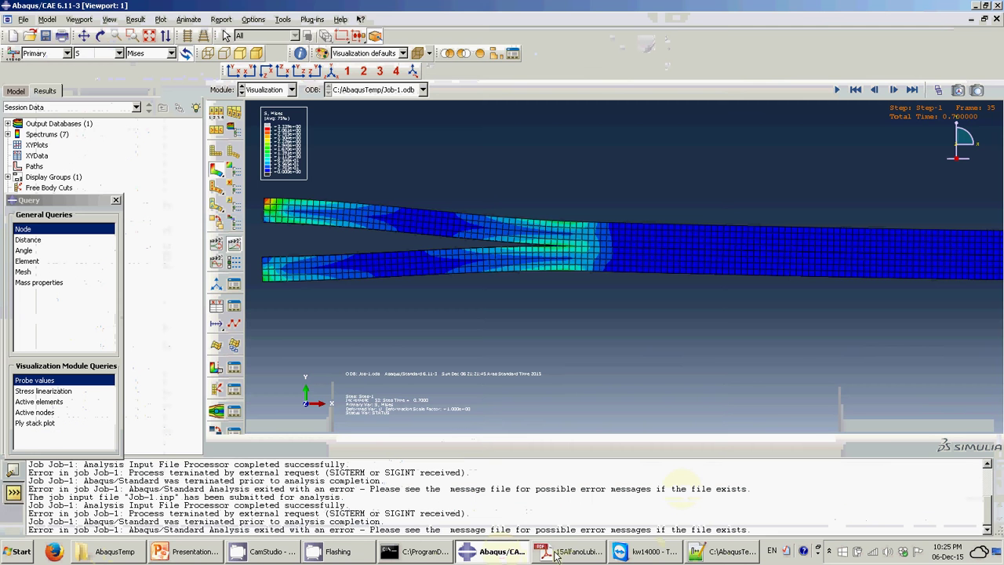
pyautogui.click(623, 552)
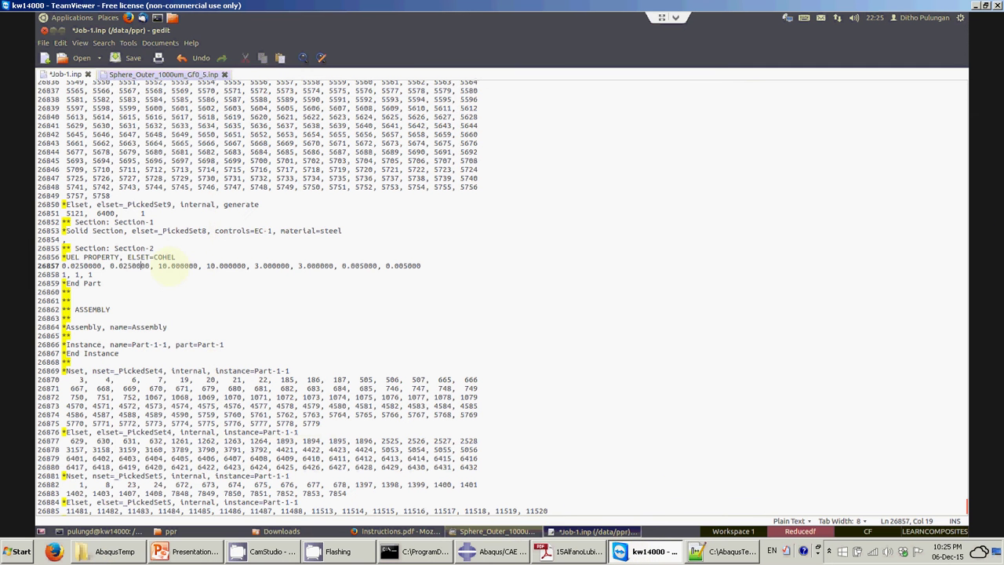
pyautogui.press('Right')
pyautogui.press('Right')
pyautogui.press('Right')
pyautogui.press('Right')
pyautogui.press('Right')
pyautogui.press('Right')
pyautogui.press('BackSpace')
pyautogui.press('BackSpace')
pyautogui.write('0.1')
pyautogui.press('BackSpace')
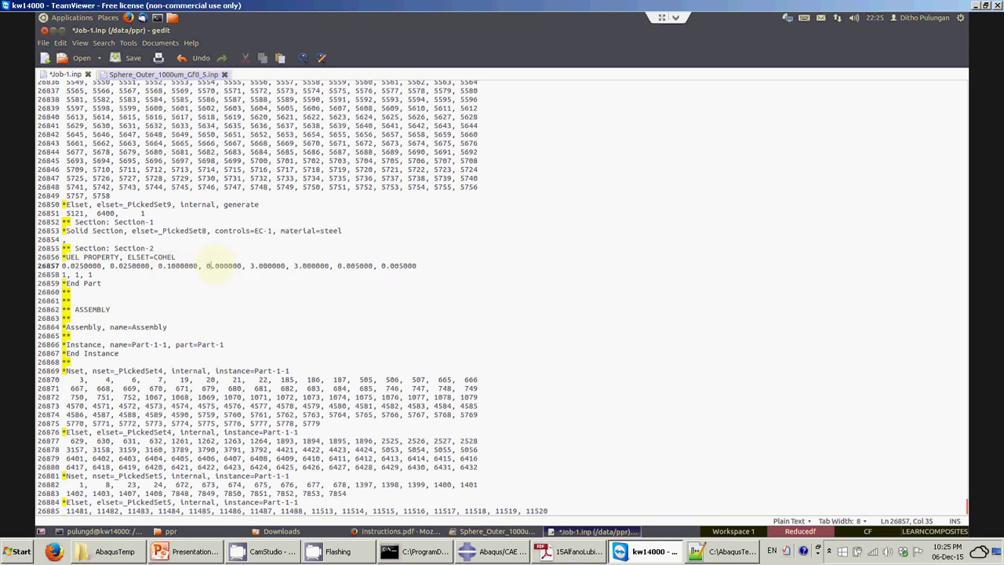
pyautogui.press('Right')
pyautogui.write('1')
# - Change the fifth and sixth values from 3.000000 to 2.000000, then return to the PPR slide
pyautogui.click(265, 266)
pyautogui.press('BackSpace')
pyautogui.write('2')
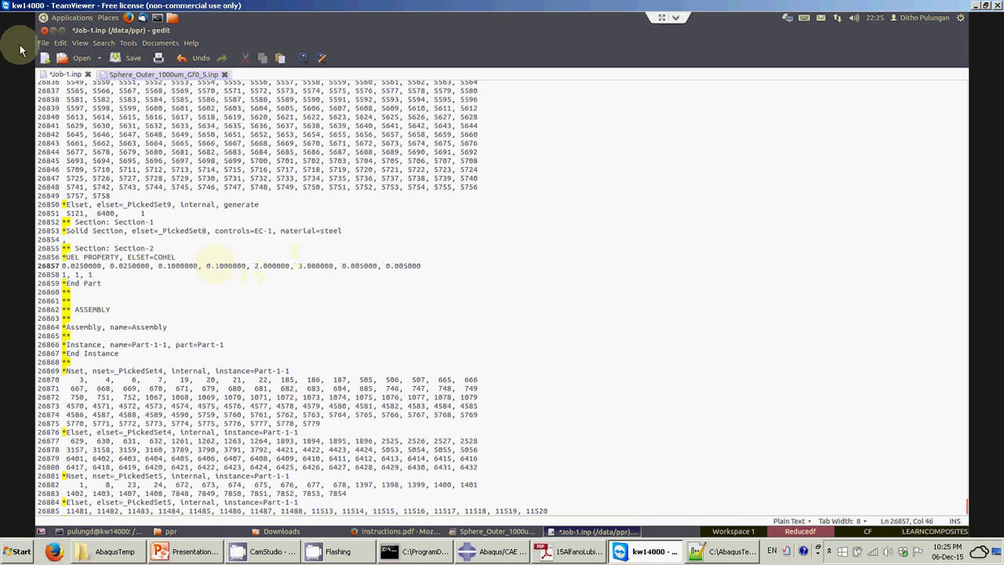
pyautogui.click(302, 268)
pyautogui.press('BackSpace')
pyautogui.write('2')
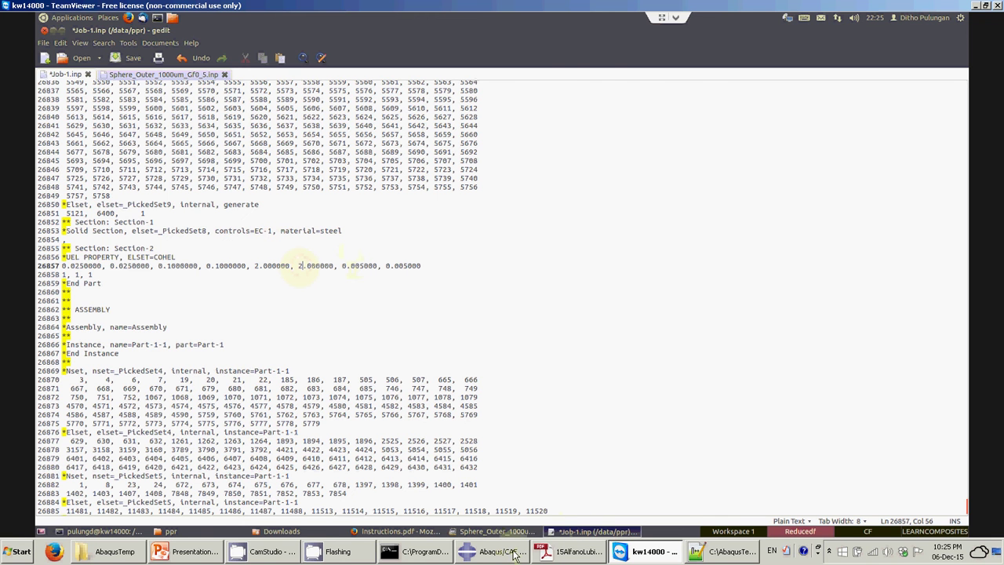
pyautogui.click(198, 549)
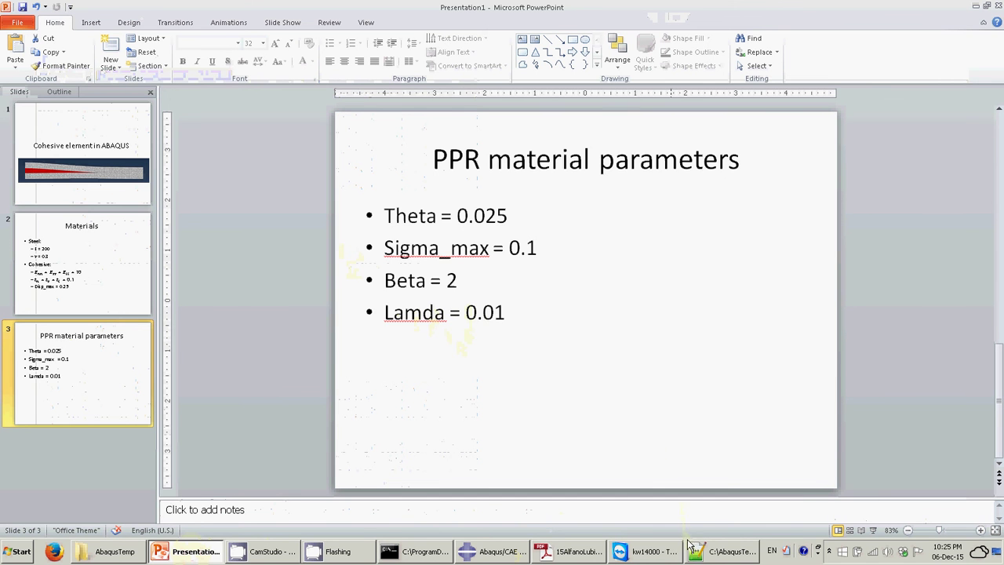
# - Set the seventh and eighth UEL PROPERTY values to 0.010000 and save Job-1.inp
pyautogui.click(708, 557)
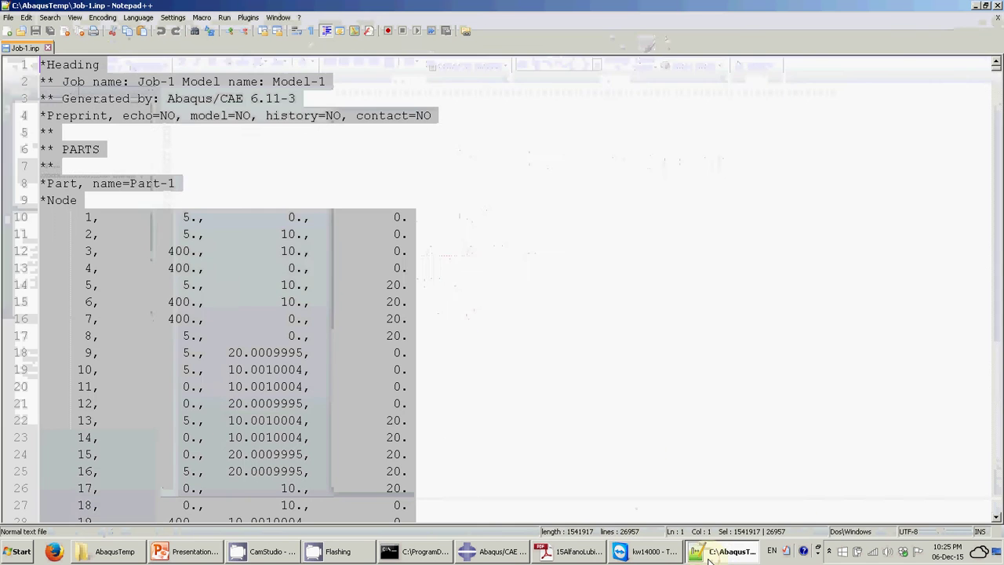
pyautogui.click(642, 553)
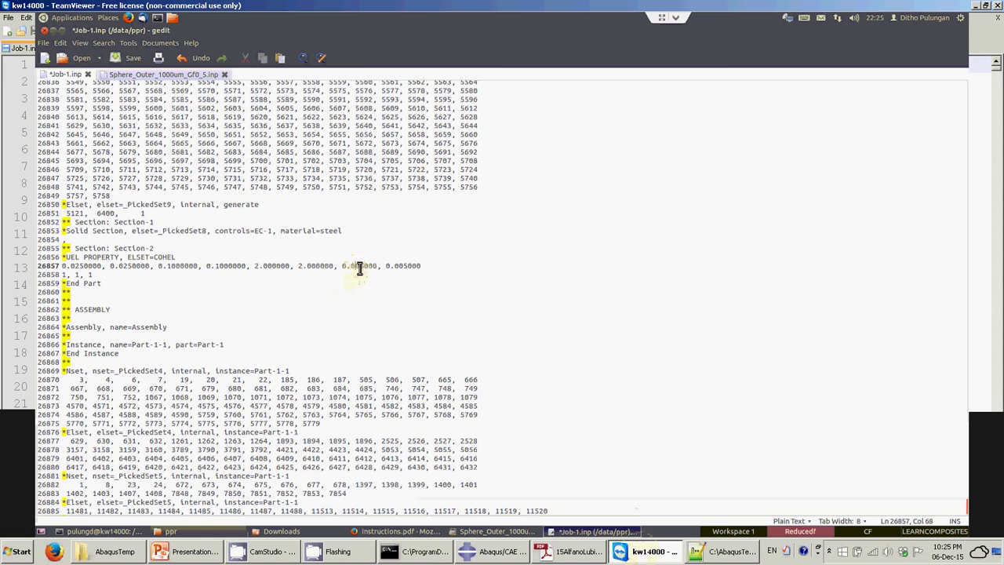
pyautogui.write('1')
pyautogui.click(406, 267)
pyautogui.write('1')
pyautogui.press('Delete')
pyautogui.click(369, 267)
pyautogui.press('BackSpace')
pyautogui.write('1')
pyautogui.press('BackSpace')
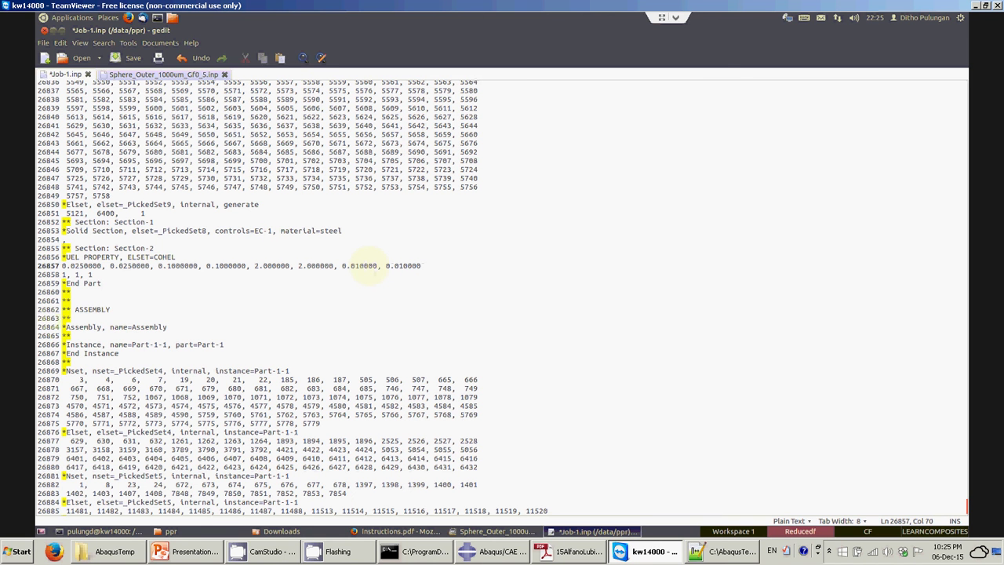
pyautogui.hotkey('ctrl', 's')
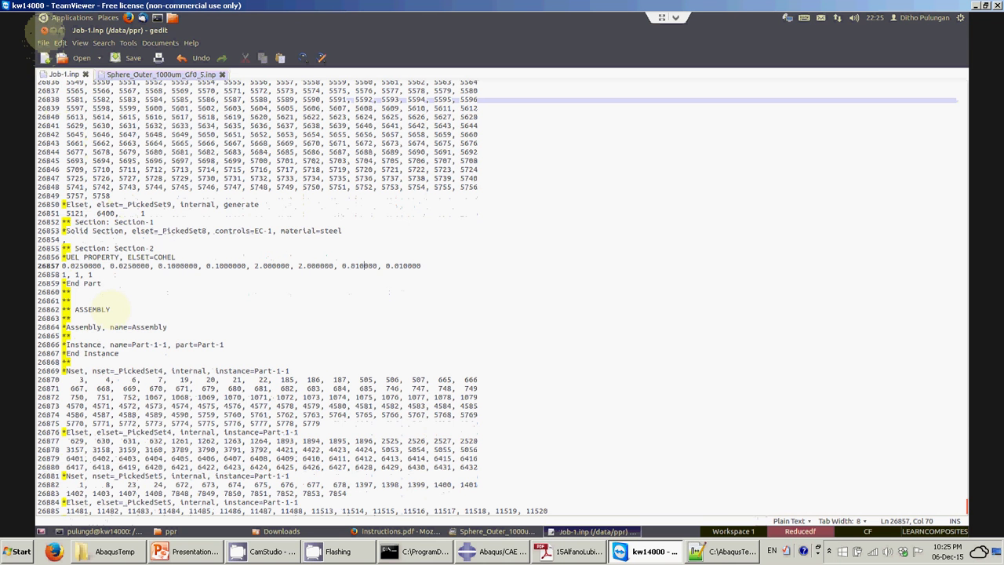
# - Close the text editor and the PDF instructions, bringing the terminal to the front
pyautogui.click(44, 30)
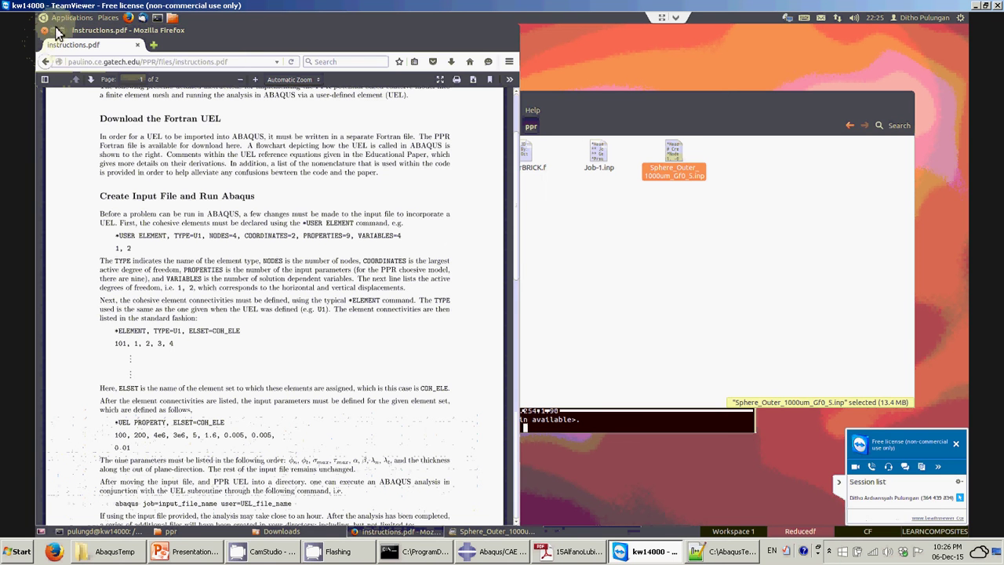
pyautogui.click(44, 29)
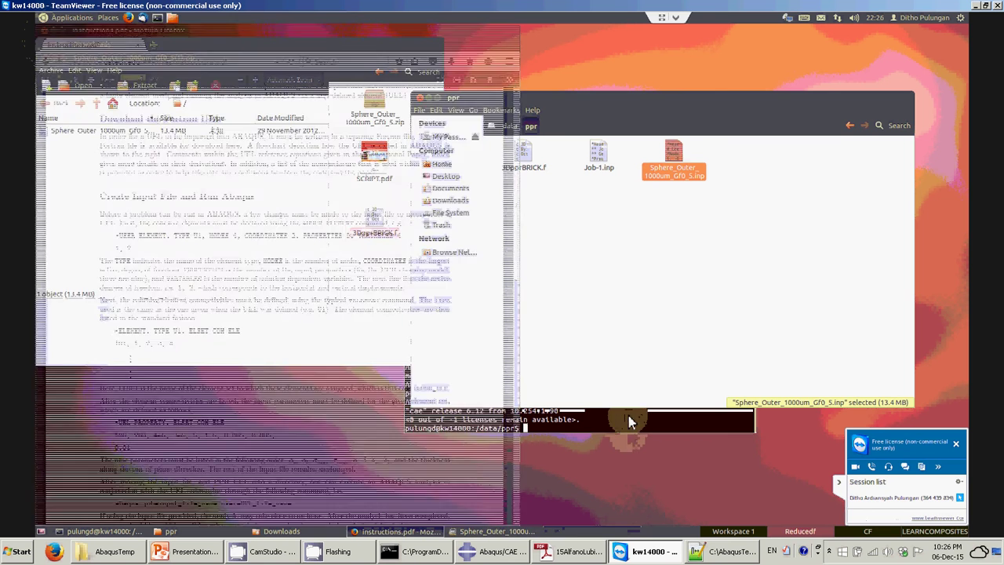
pyautogui.click(628, 420)
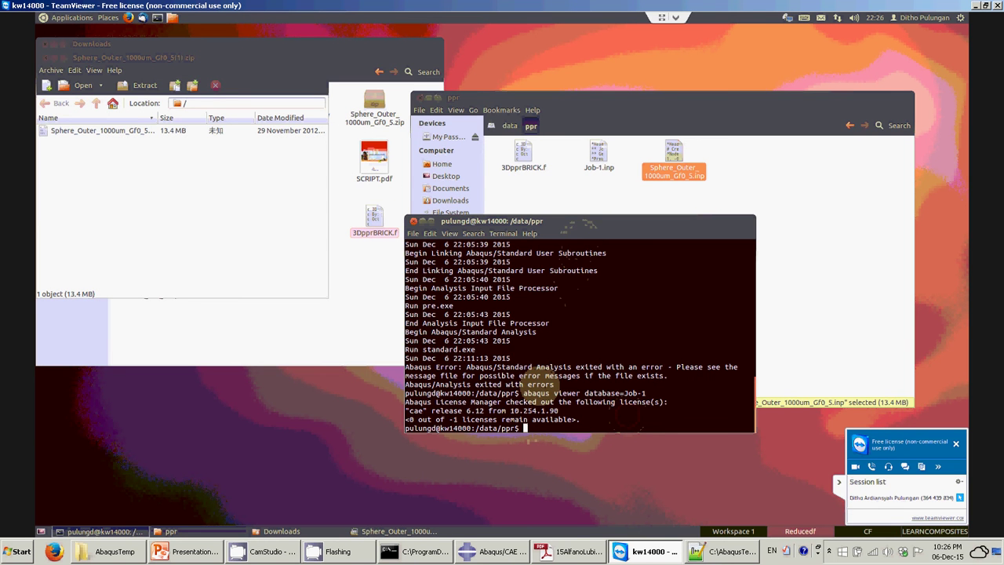
# - Run 'abaqus job=Job-1 user=3DpprBRICK.f cpus=32 interactive' in the terminal
pyautogui.write('abaqus job=Job-1')
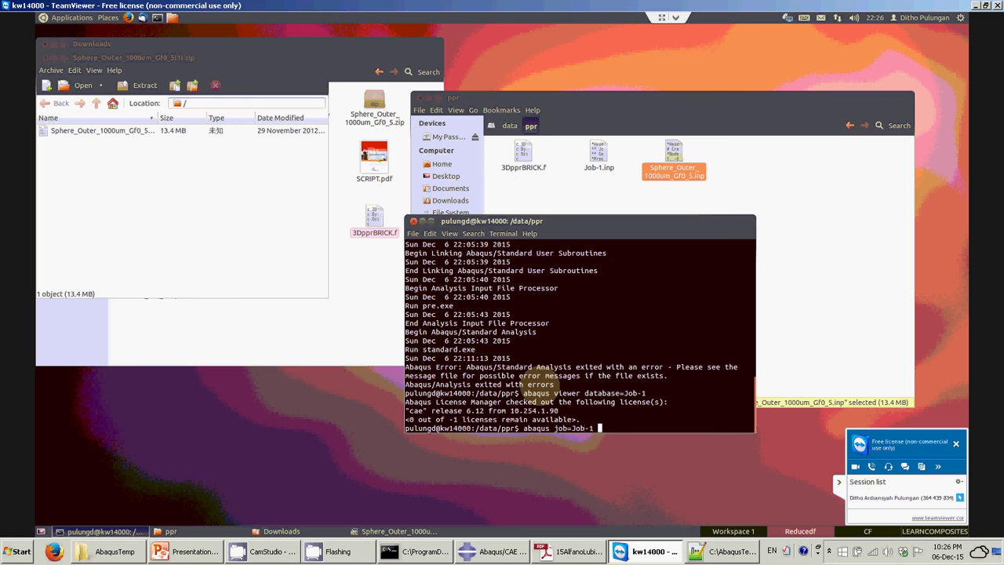
pyautogui.write(' user=3D')
pyautogui.press('Tab')
pyautogui.write('cpus=32 intera')
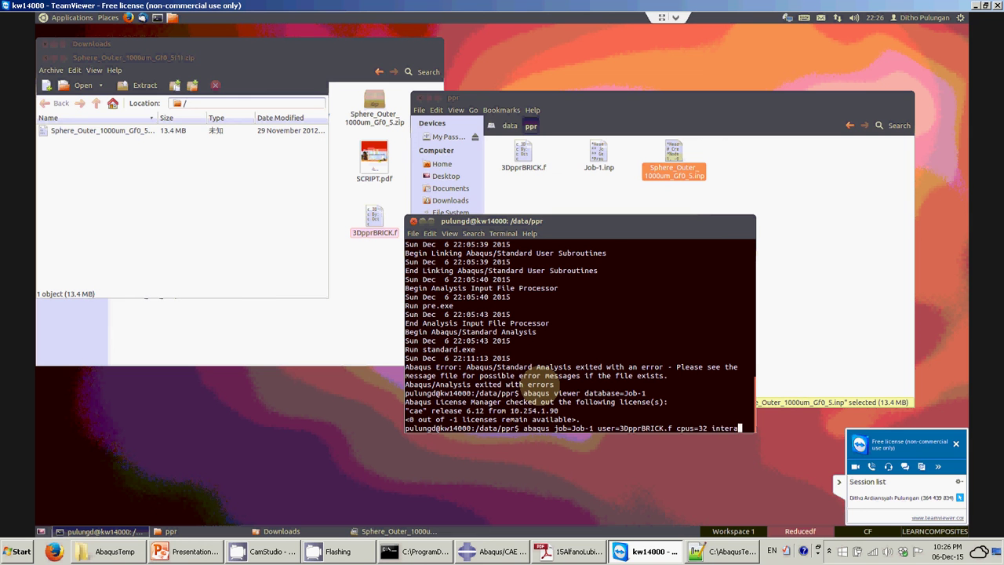
pyautogui.write('ctiv')
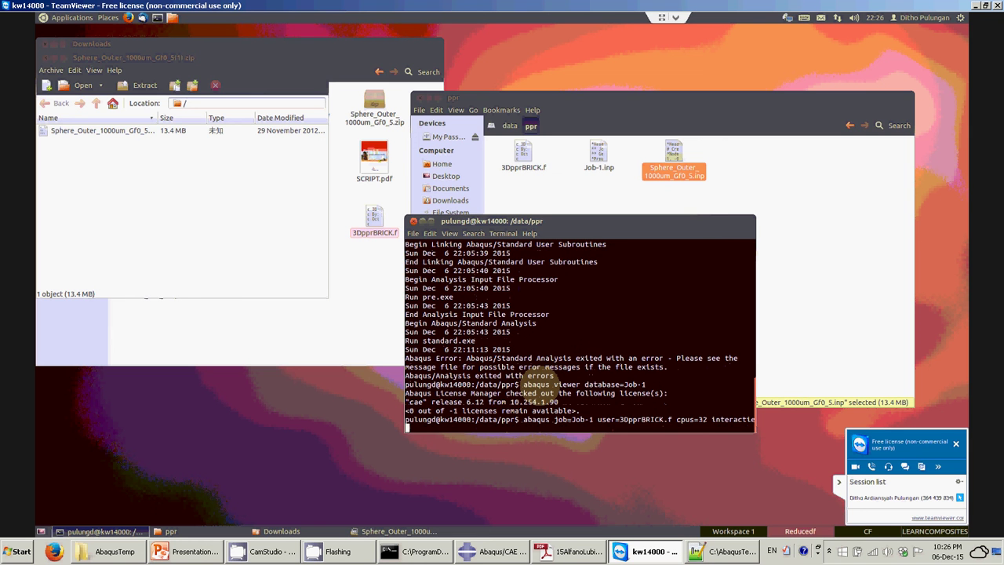
pyautogui.write('e')
pyautogui.press('Return')
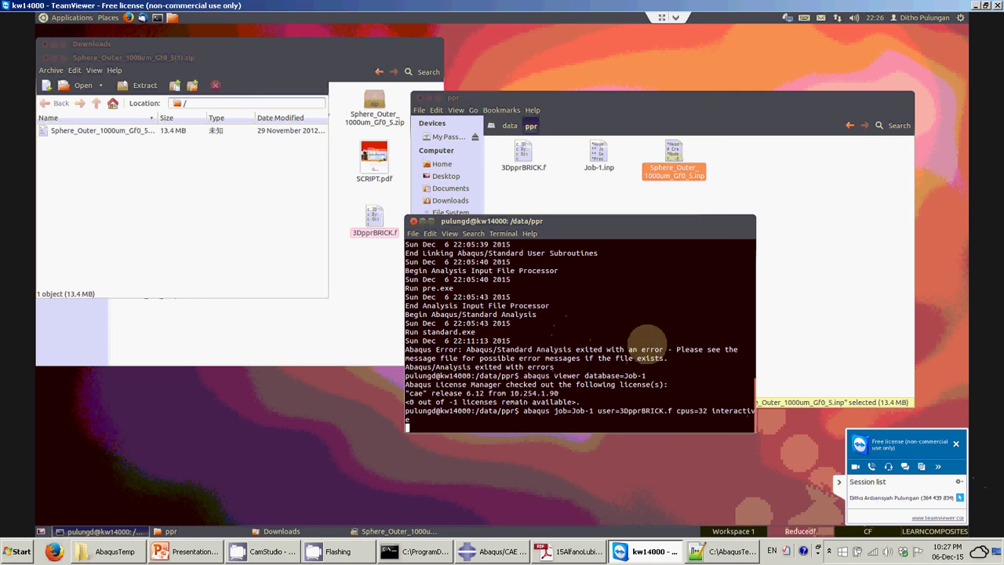
# - Pause and then resume the screen recording from its notification-area icon while the job runs
pyautogui.click(830, 555)
pyautogui.rightClick(809, 496)
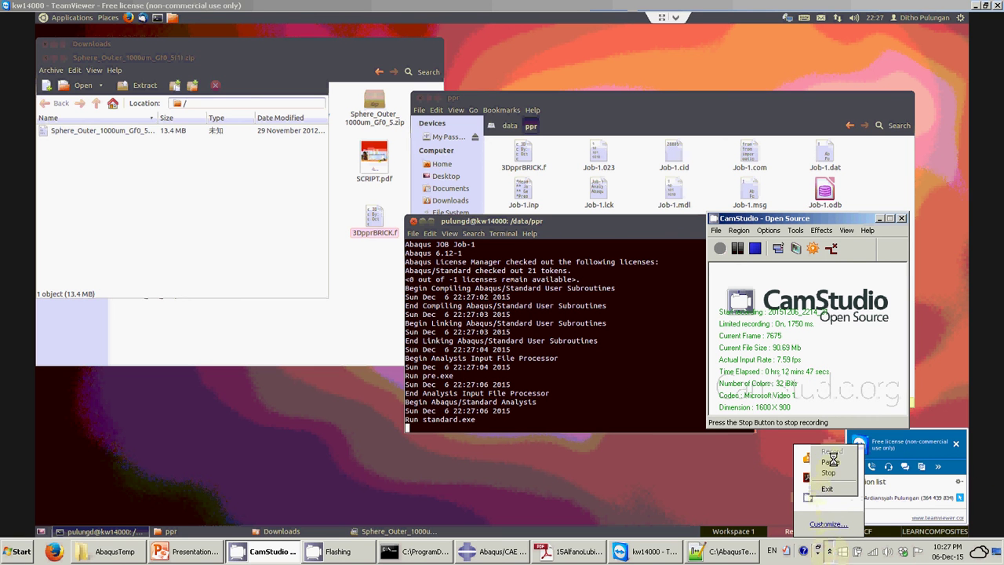
pyautogui.click(828, 475)
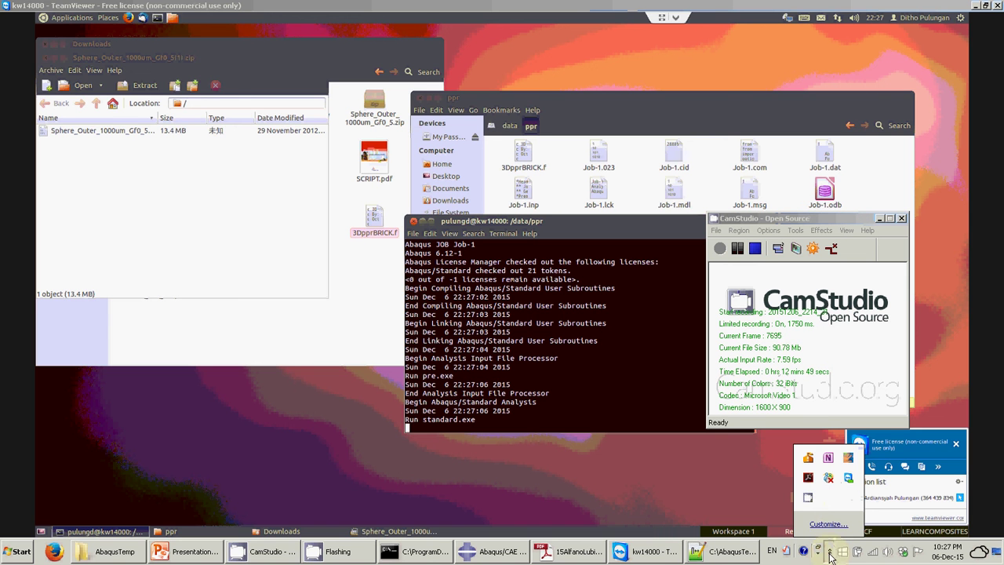
pyautogui.rightClick(810, 496)
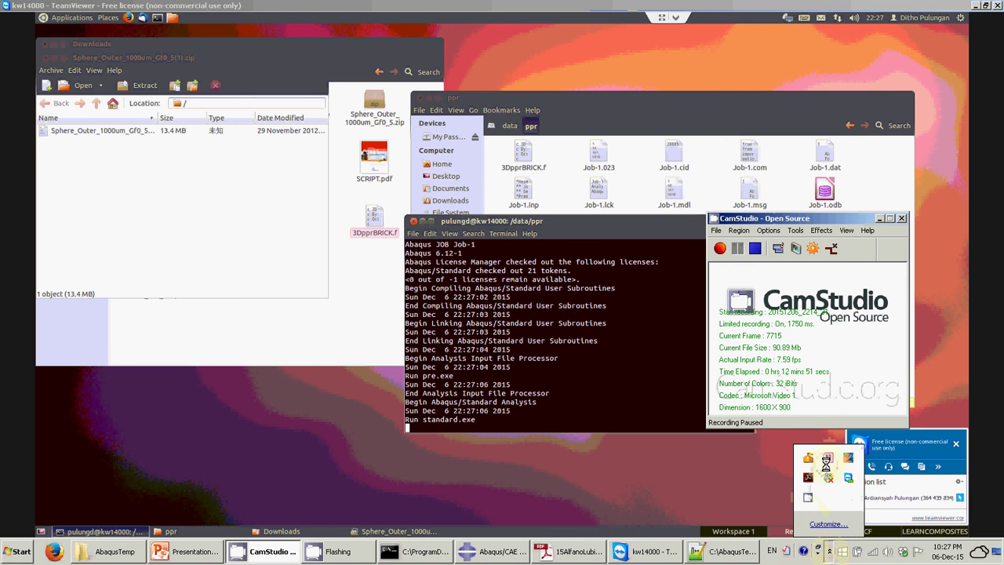
pyautogui.click(819, 450)
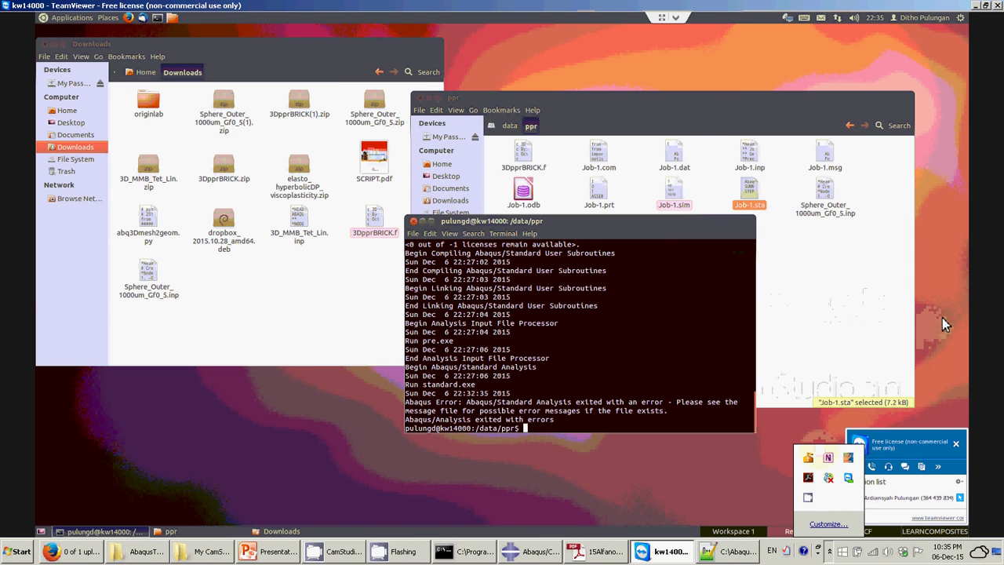
# - Launch Abaqus/Viewer on the Job-1 results with 'abaqus viewer database=Job-1'
pyautogui.click(584, 409)
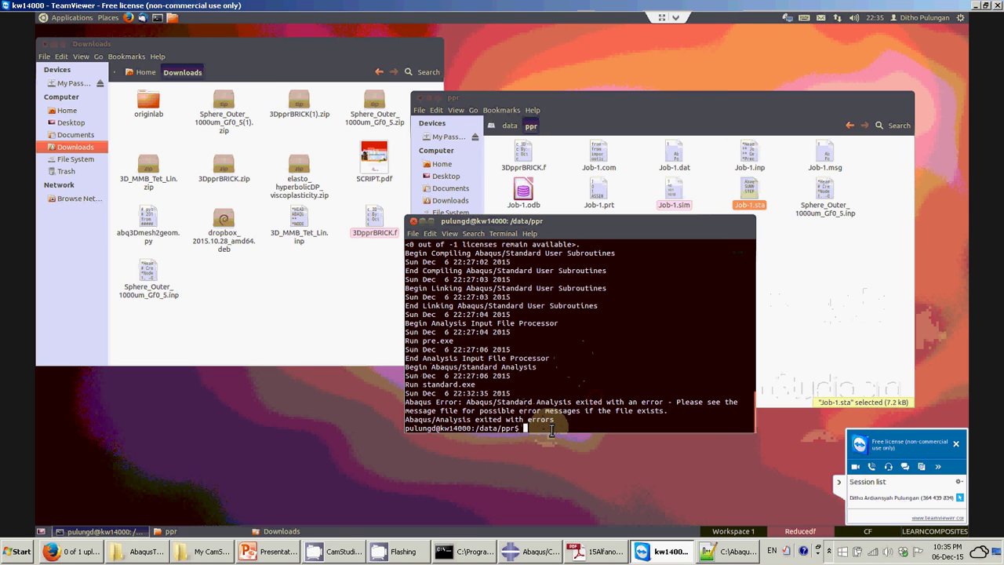
pyautogui.write('abaqus viewer database')
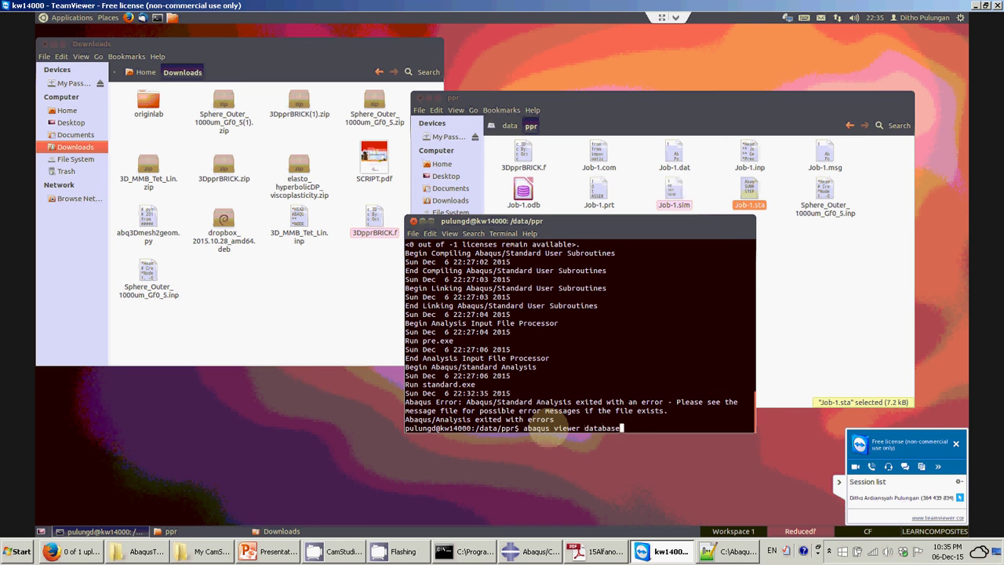
pyautogui.write('=Job-1.')
pyautogui.press('BackSpace')
pyautogui.press('Return')
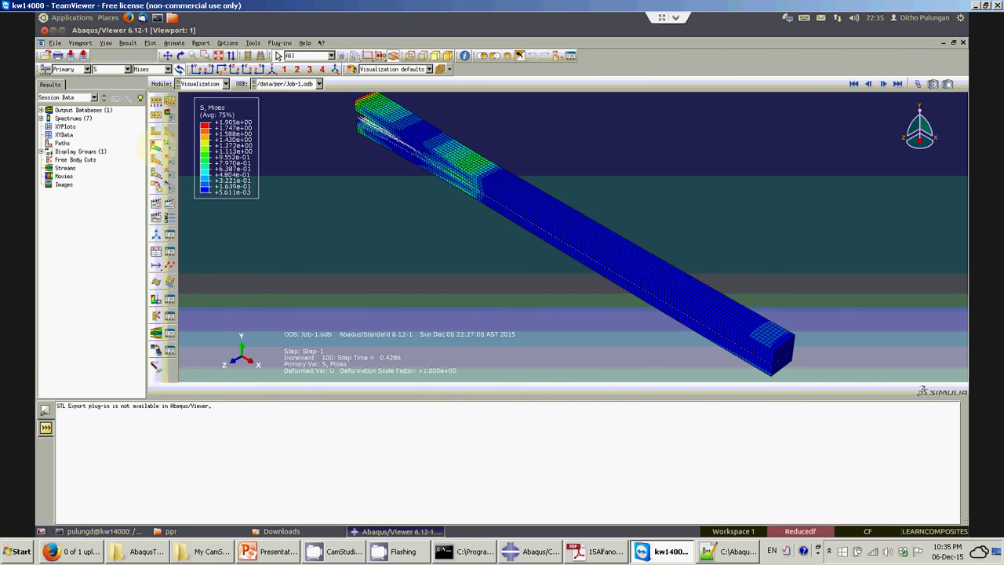
# - Switch to the front X-Y view at increment 0 and zoom into the beam's cracked end
pyautogui.click(197, 70)
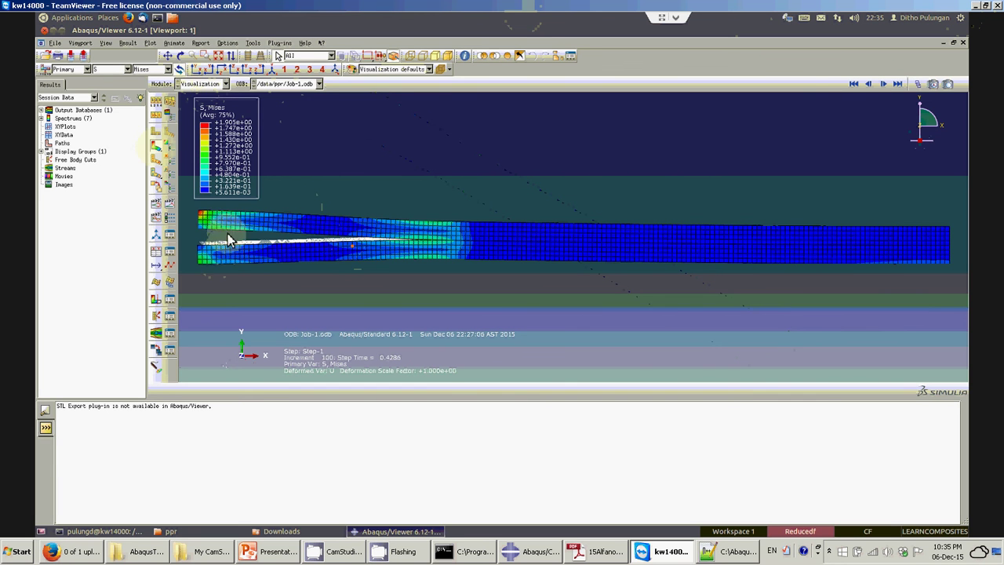
pyautogui.click(854, 83)
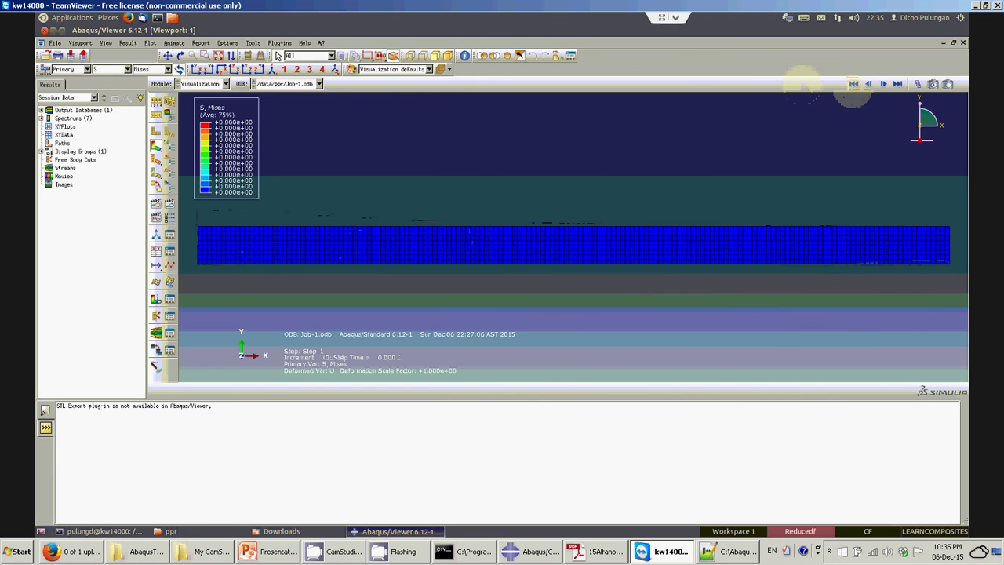
pyautogui.scroll(-6, 192, 251)
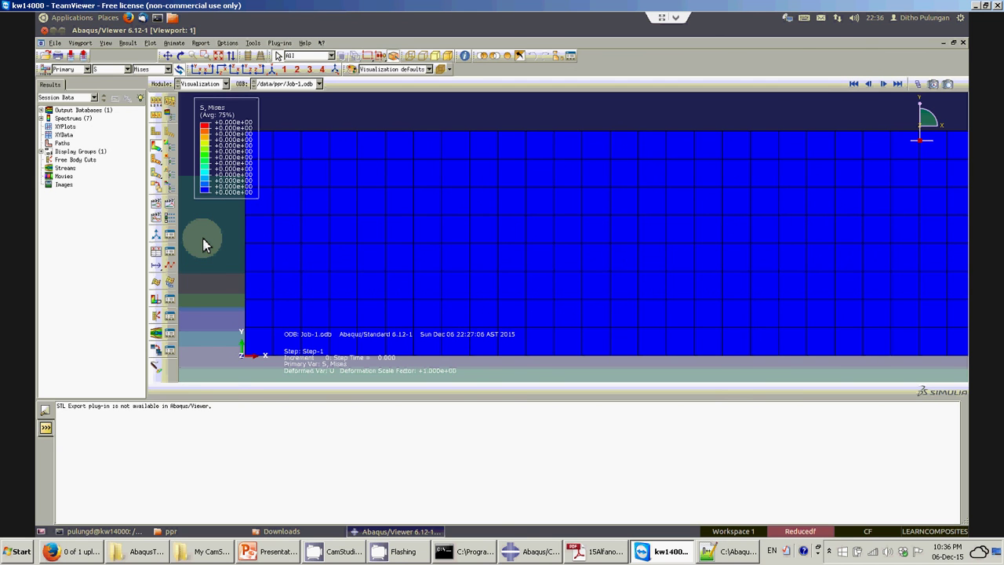
# - Play the Mises delamination animation and pause it at frame 4, step time 0.08
pyautogui.click(884, 85)
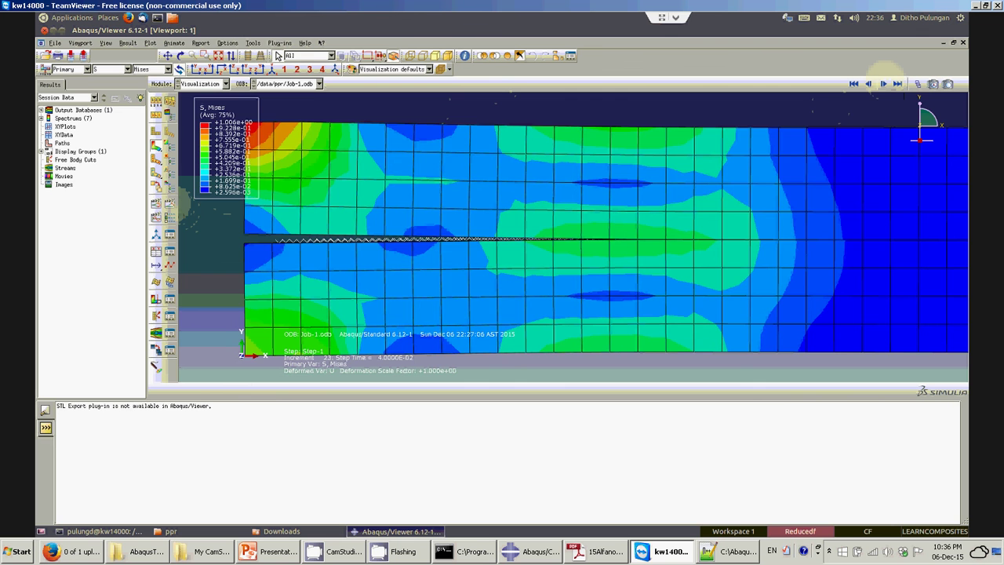
pyautogui.click(883, 83)
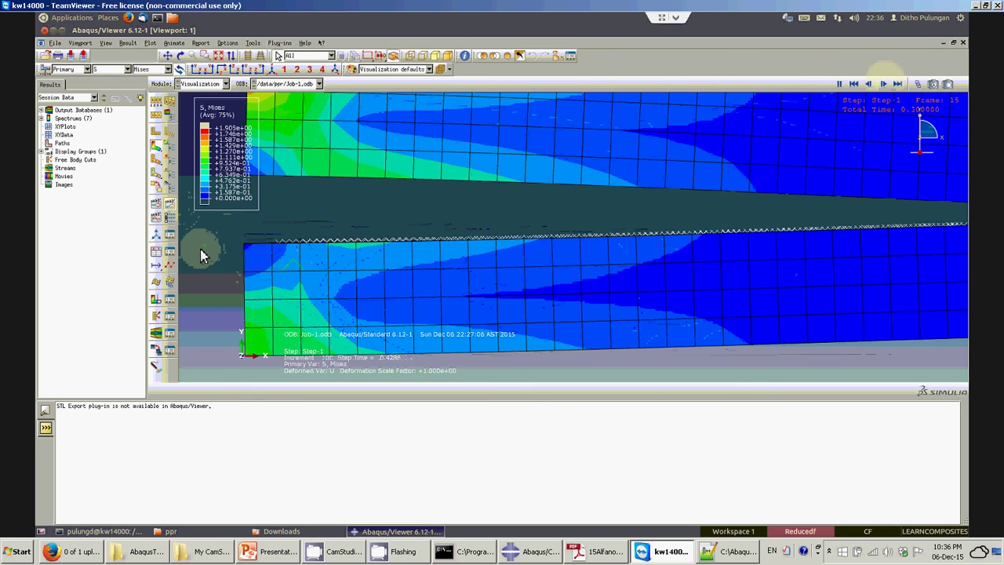
pyautogui.click(838, 85)
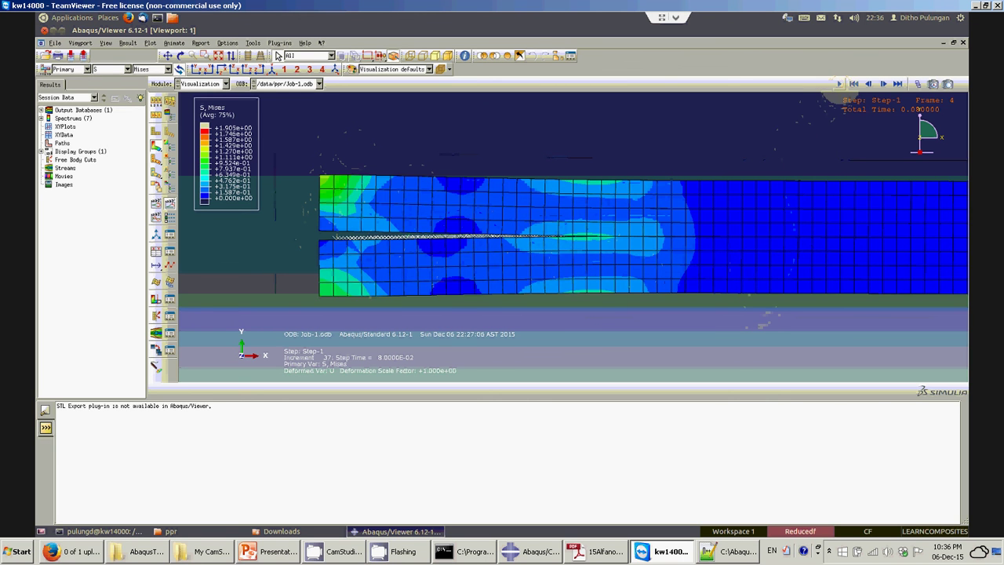
# - Resume the Mises animation so the beam arms keep opening, past frame 19
pyautogui.click(839, 84)
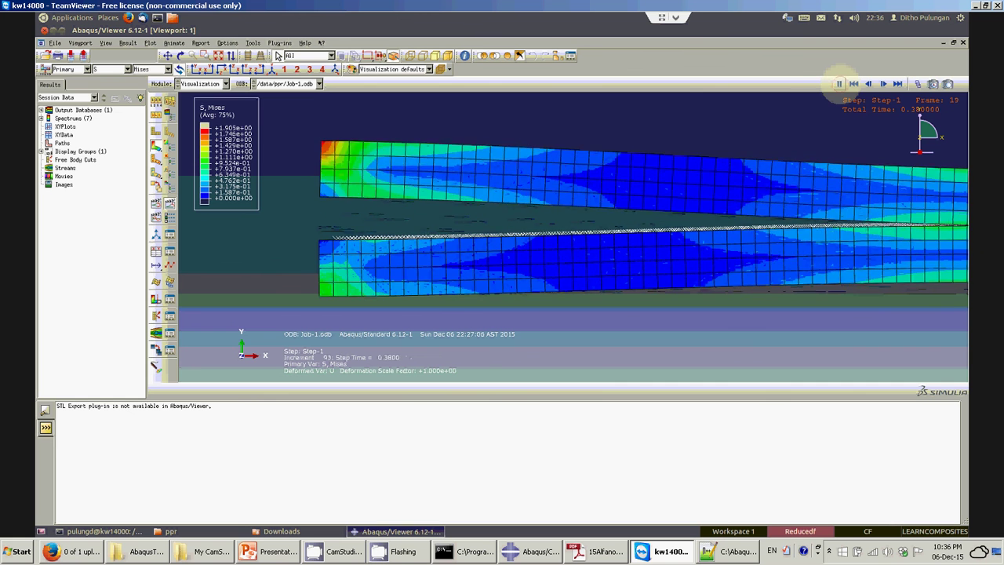